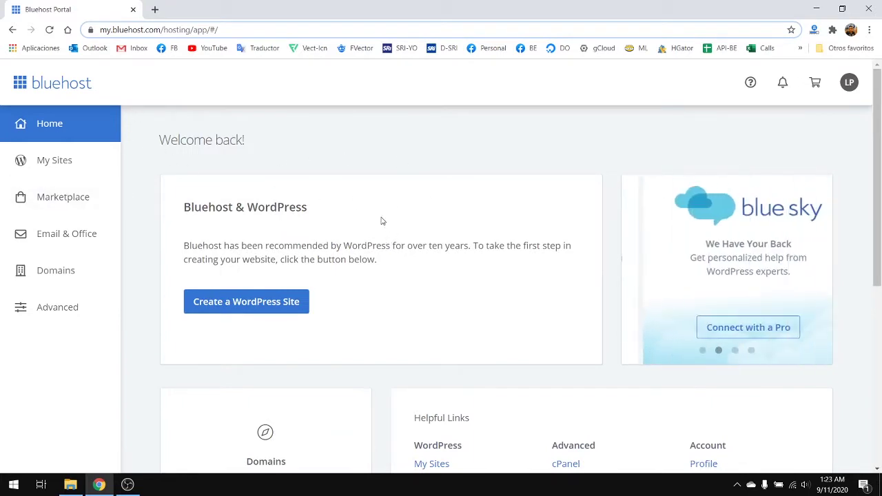
- Search the web for 'wordpress descargar' in a new tab
scroll(330, 238, down, 5)
scroll(330, 248, up, 5)
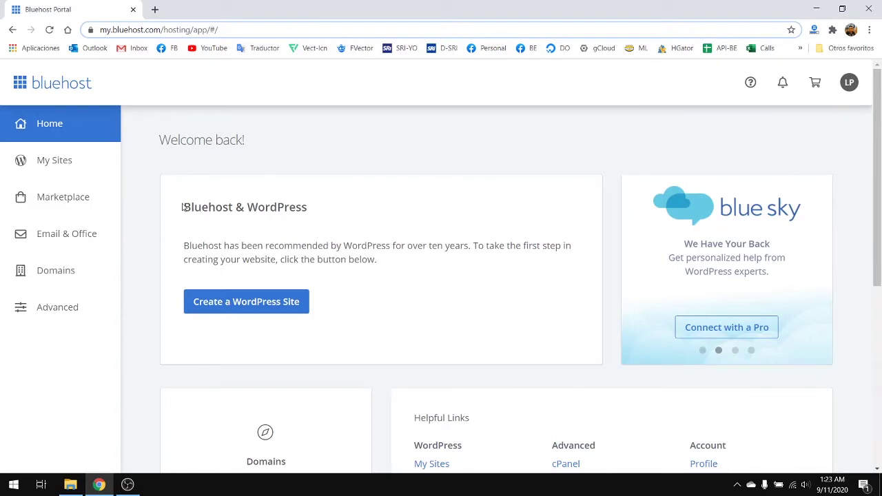
scroll(207, 210, down, 5)
scroll(276, 210, up, 5)
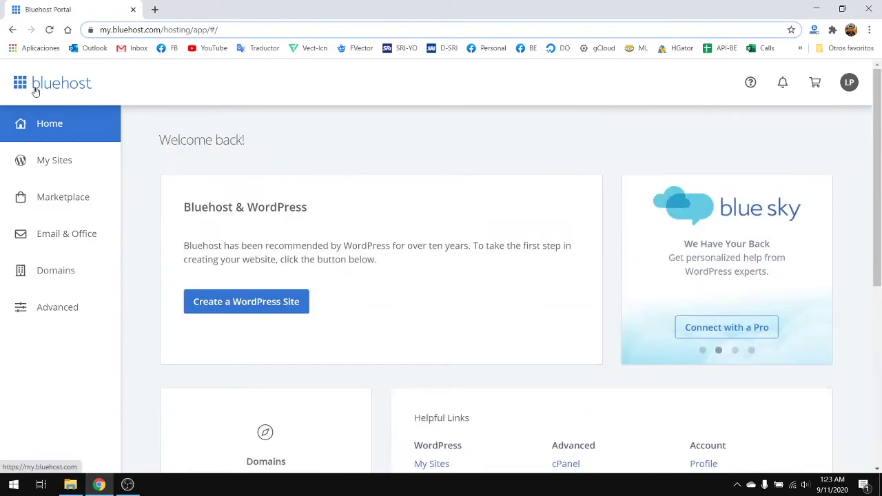
scroll(320, 186, down, 5)
scroll(336, 215, up, 5)
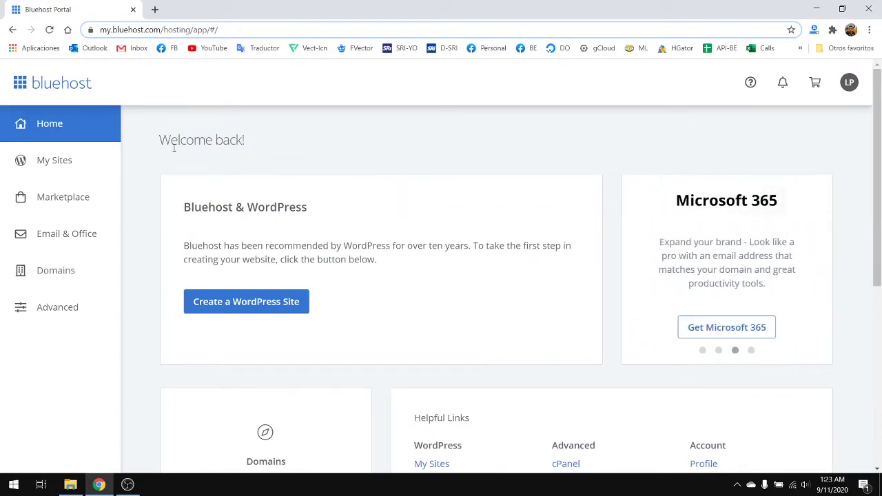
scroll(280, 204, down, 3)
scroll(289, 214, up, 3)
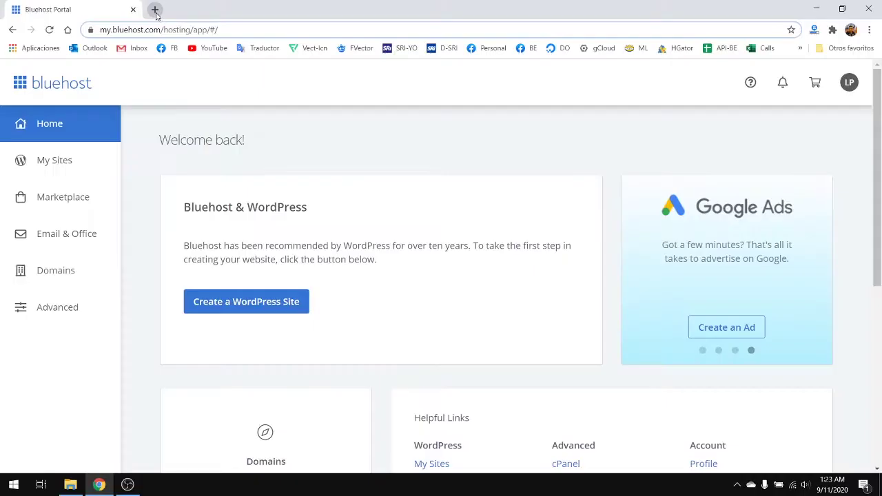
click(155, 9)
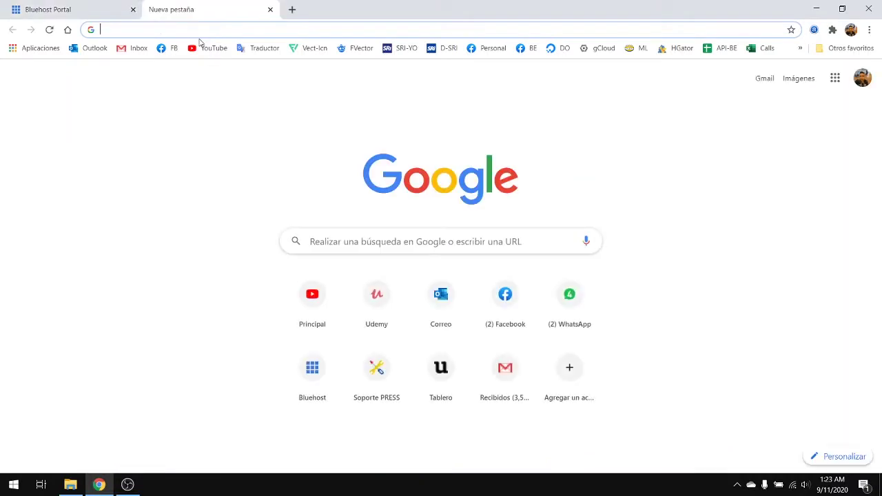
text(wordpress de)
click(191, 74)
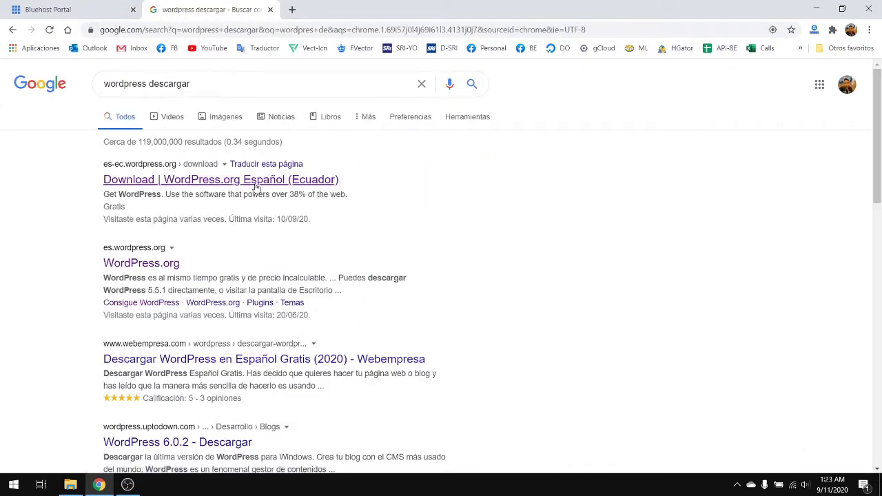
- Download wordpress-5.5.1.zip from the WordPress.org Español (Ecuador) page, then return to Bluehost
click(158, 179)
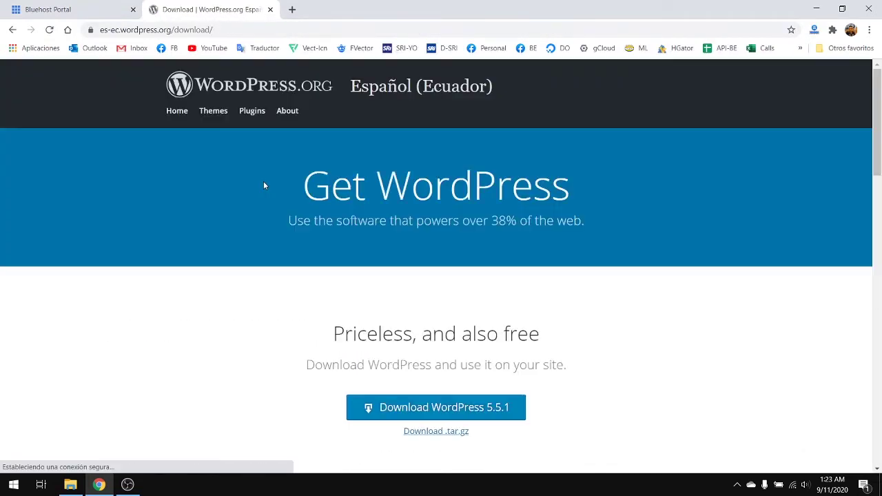
scroll(410, 289, down, 2)
click(398, 300)
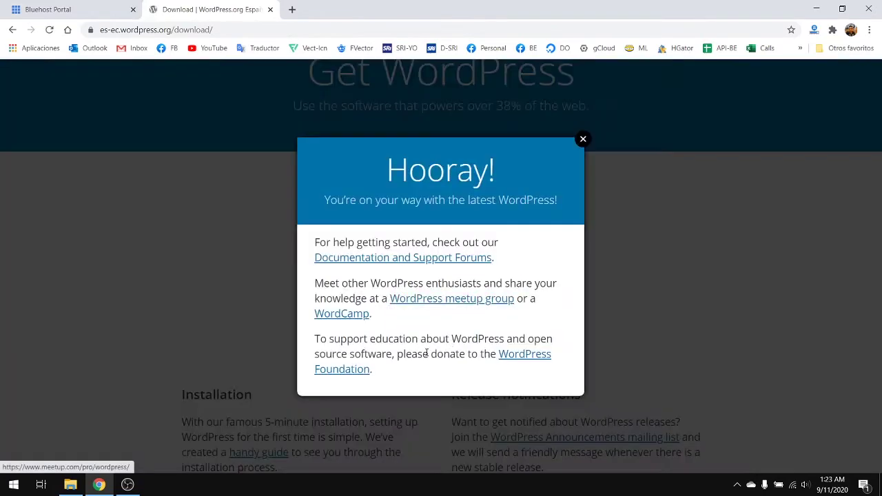
click(576, 138)
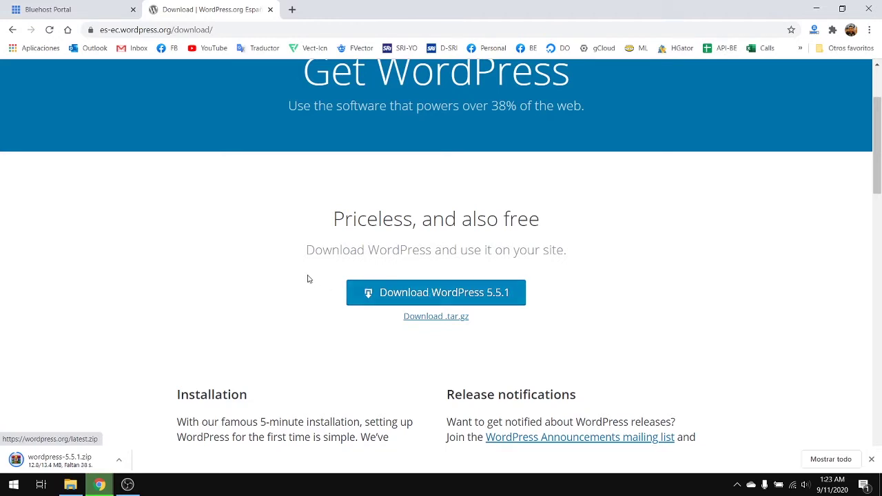
click(97, 5)
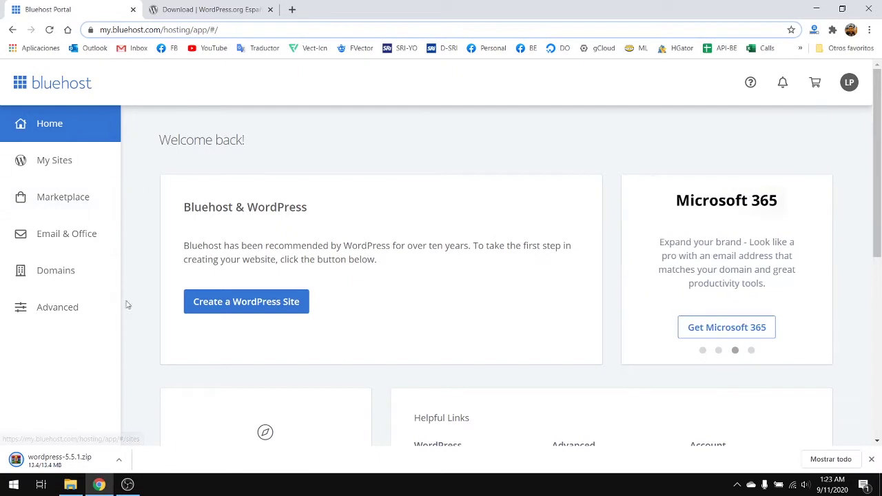
- Open File Manager from Advanced, go to the empty public_html folder, and start a new file there
click(62, 309)
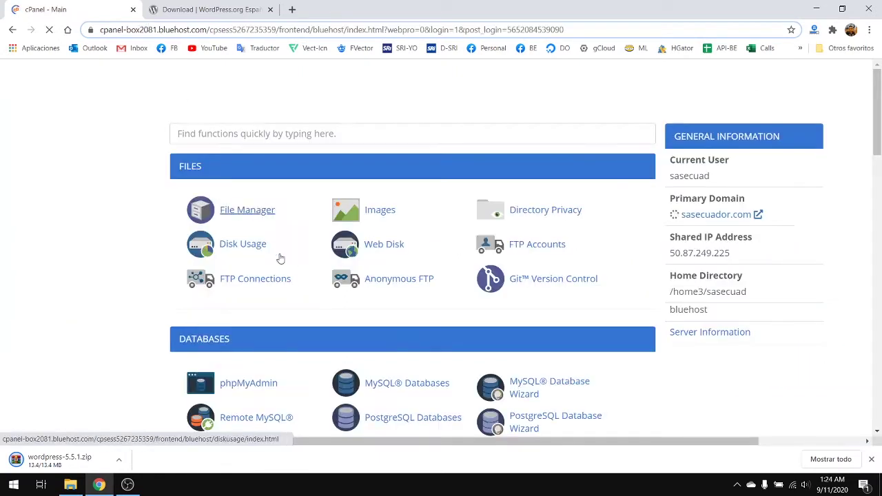
click(240, 212)
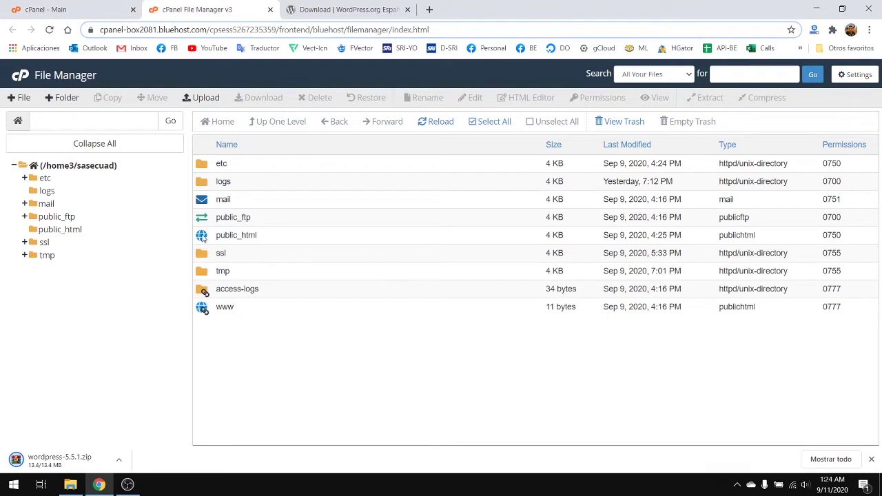
click(62, 230)
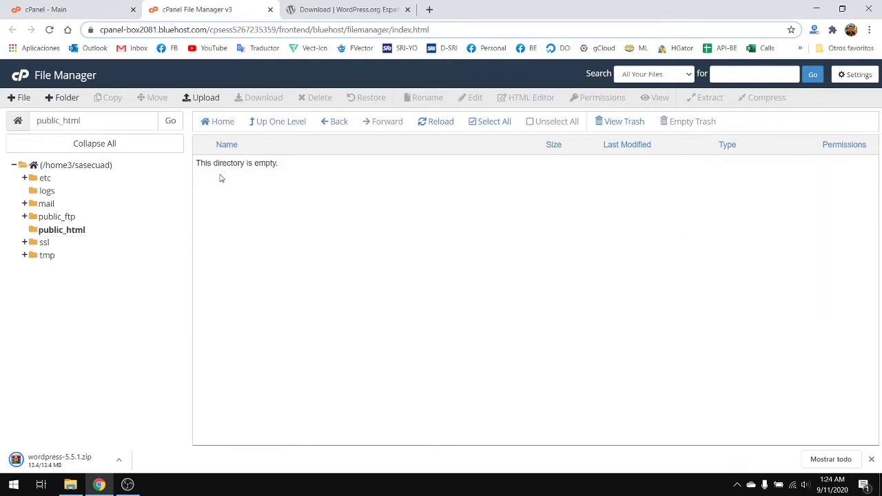
double_click(571, 242)
click(388, 211)
drag(237, 172, 422, 215)
click(321, 248)
- Create the pagina2 folder and begin adding the archivoPaginaInicial file in public_html
click(21, 99)
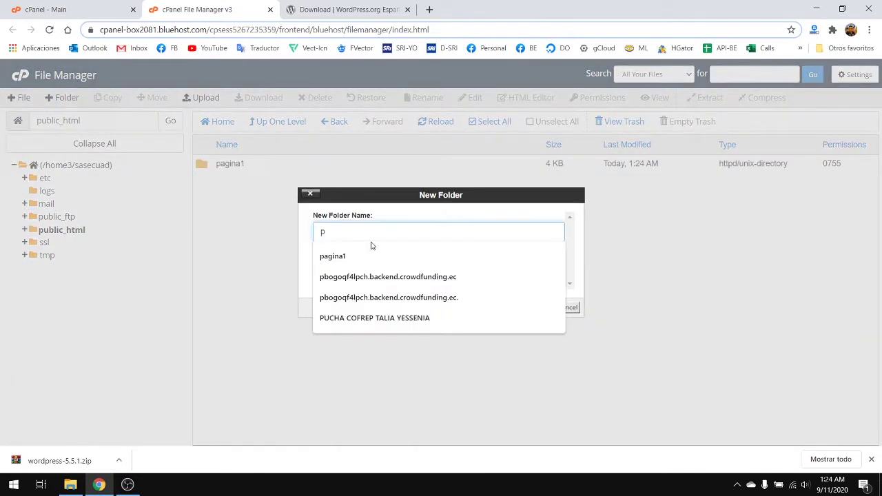
key(BackSpace)
text(pagina)
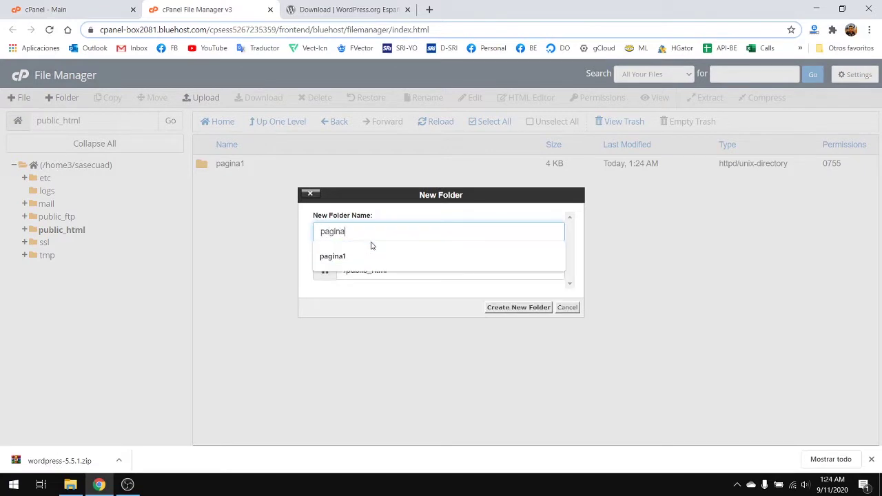
key(Return)
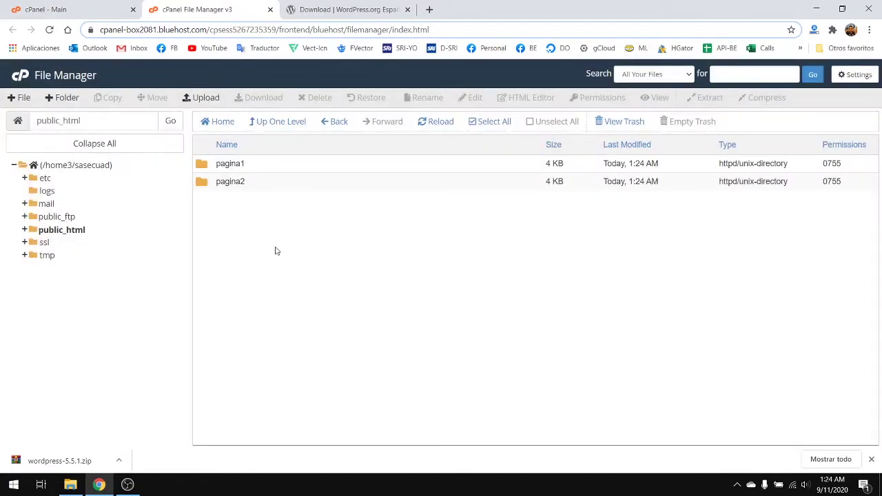
click(23, 97)
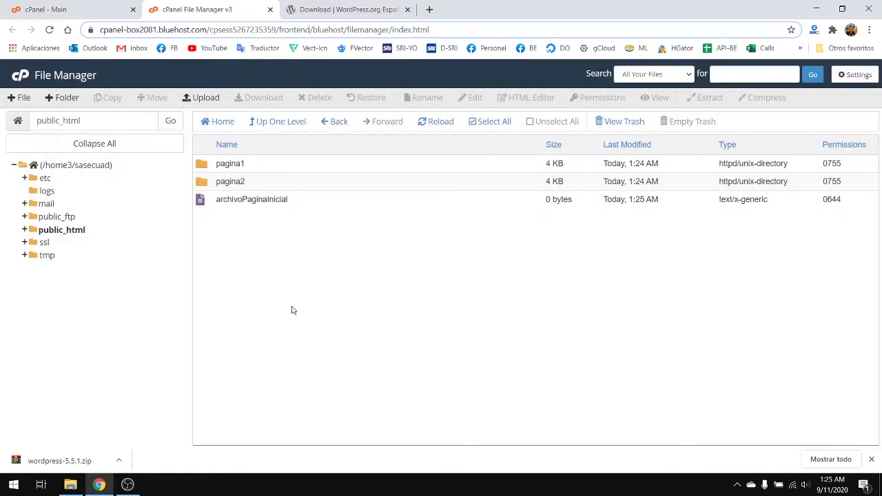
- Select pagina1, pagina2 and archivoPaginaInicial in public_html one by one
click(200, 166)
click(205, 179)
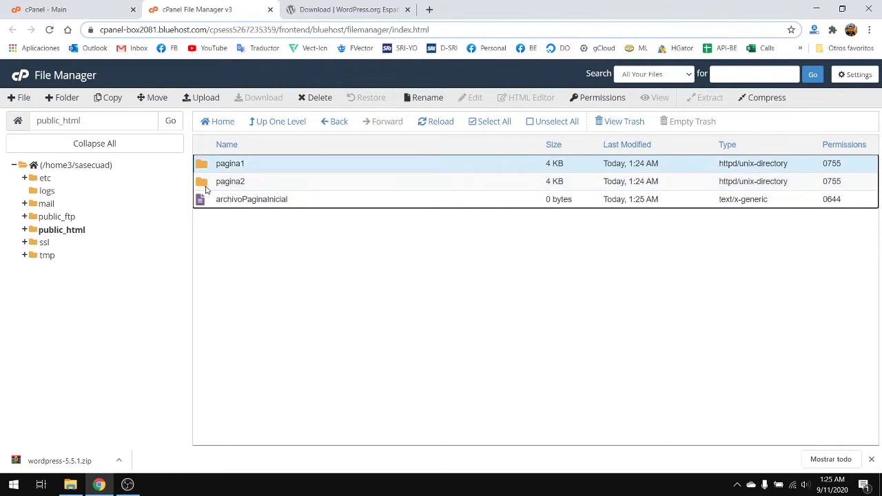
click(222, 200)
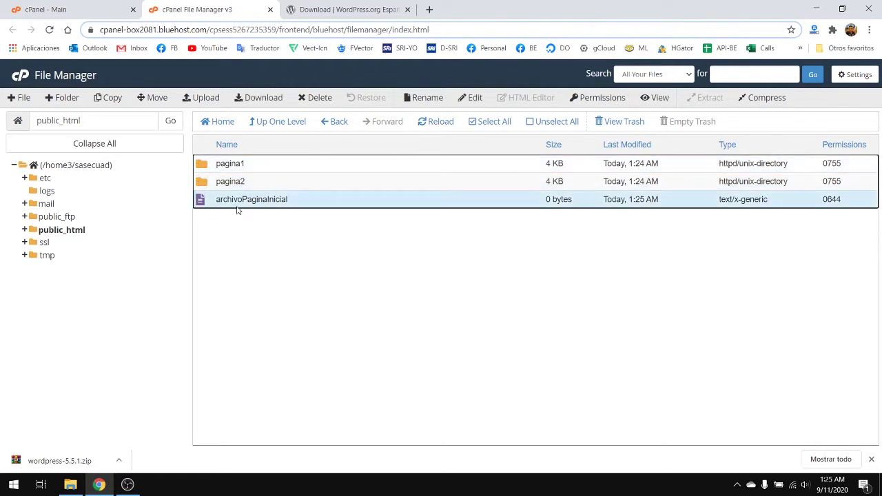
click(197, 166)
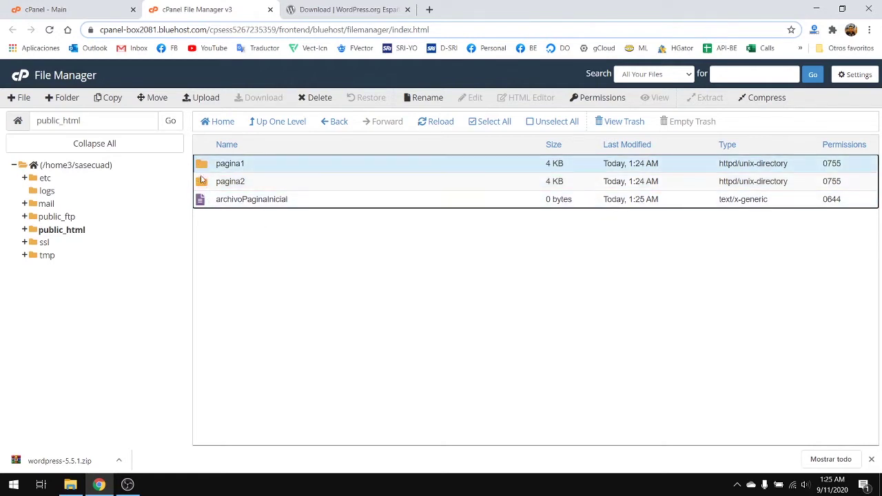
click(203, 180)
click(210, 170)
click(209, 184)
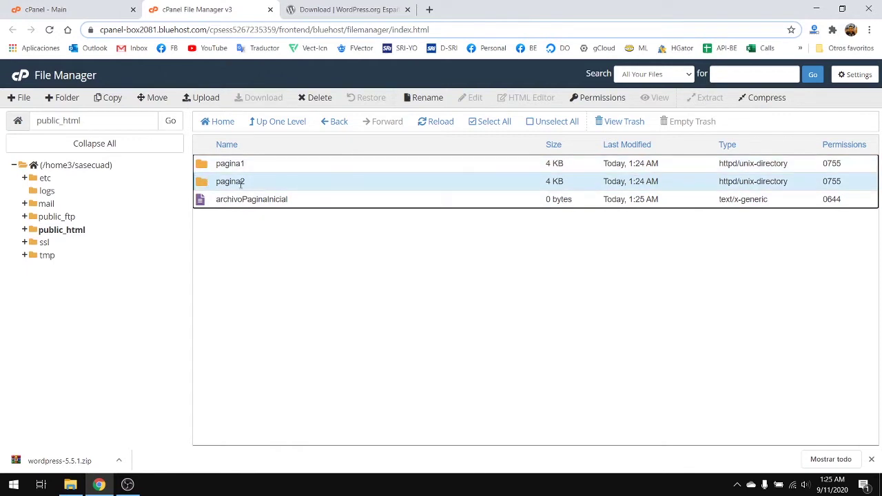
click(203, 169)
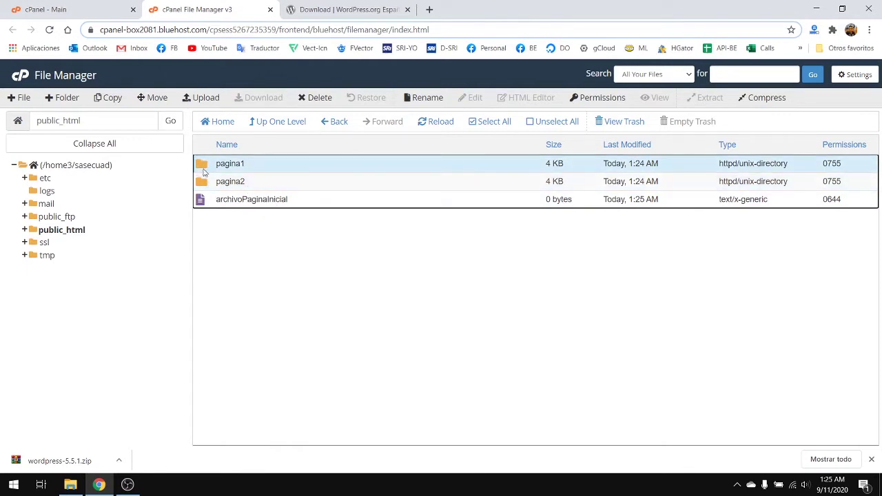
click(203, 183)
click(208, 169)
click(233, 239)
click(217, 200)
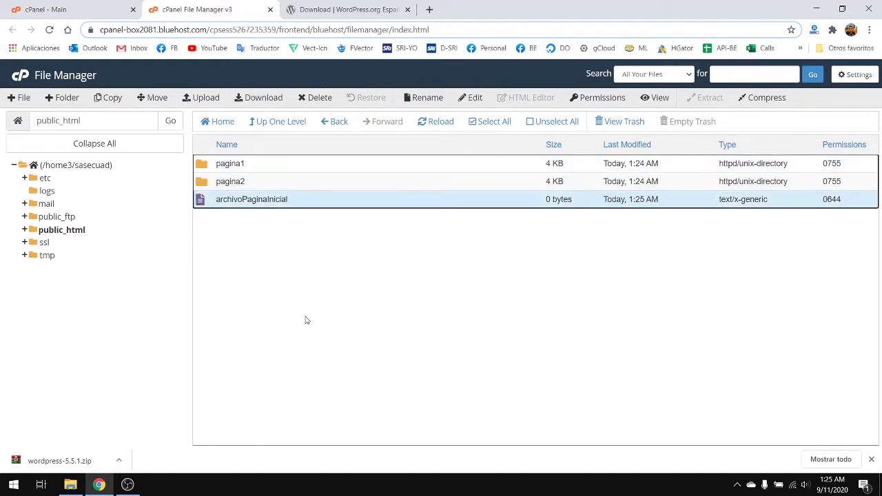
click(299, 273)
click(204, 183)
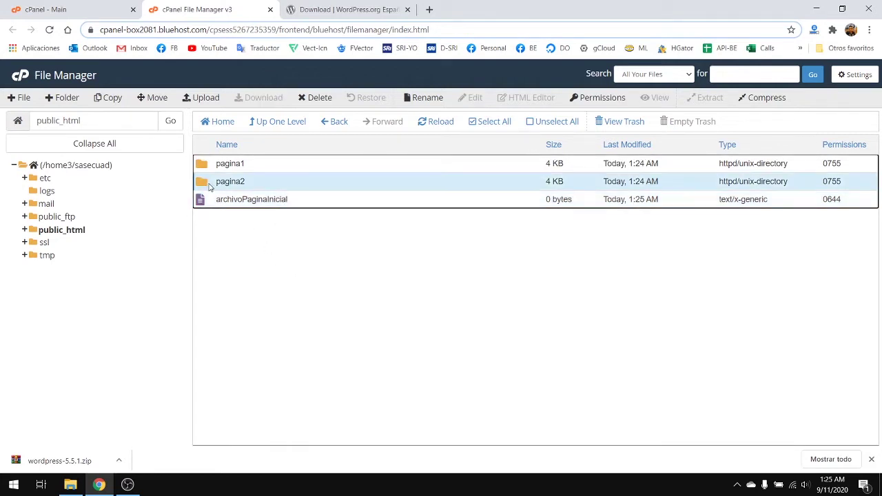
- Open pagina2 to confirm it is empty, then return to public_html
double_click(210, 185)
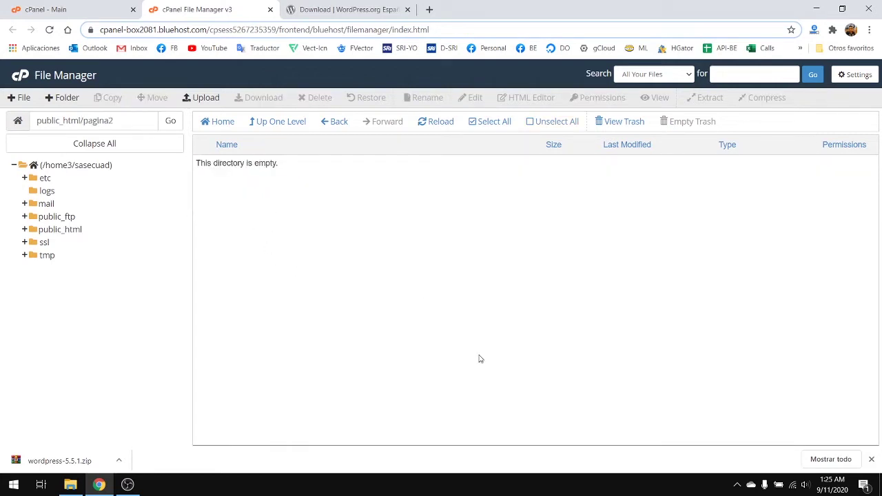
click(276, 121)
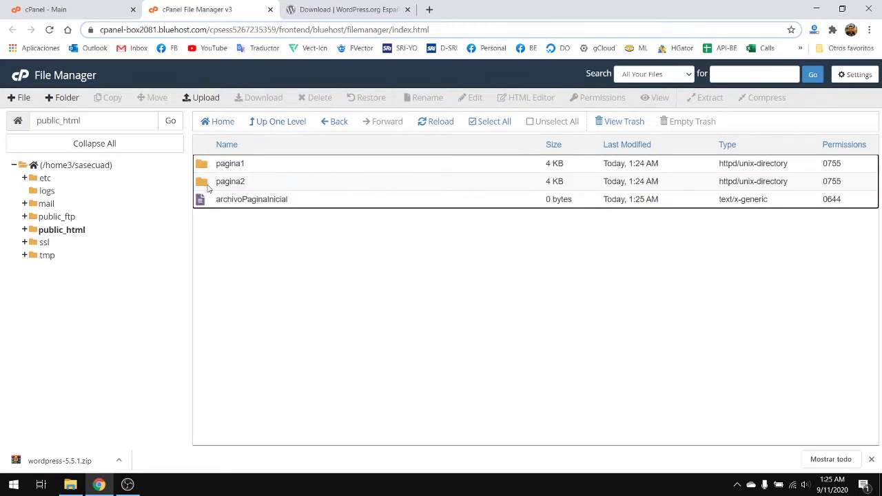
double_click(210, 186)
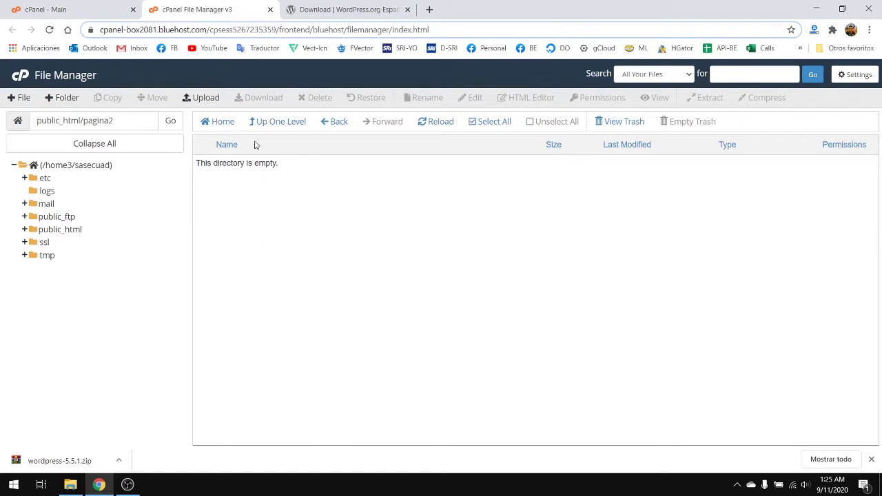
click(346, 122)
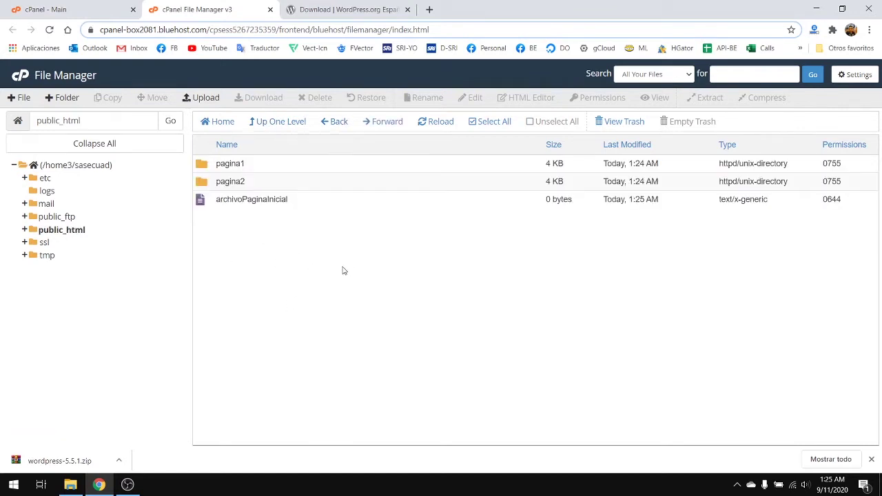
double_click(268, 169)
- Select everything in public_html and move it all to the trash
click(510, 122)
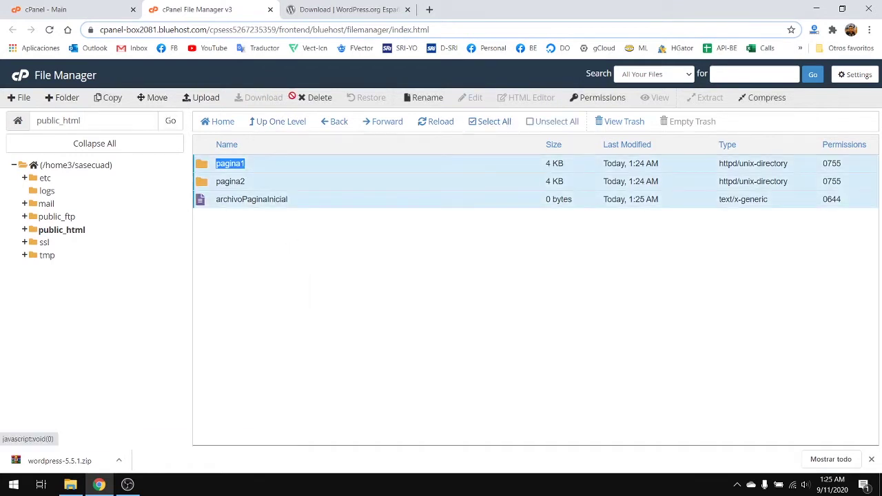
click(315, 100)
click(536, 295)
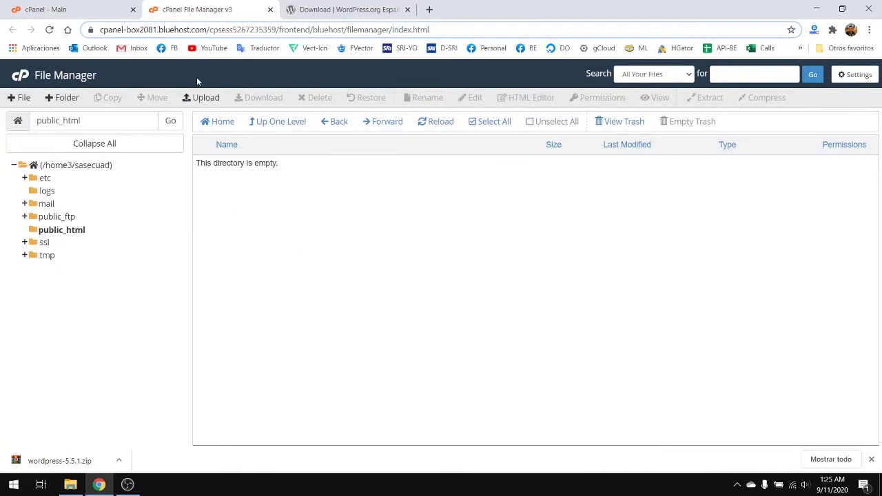
click(193, 98)
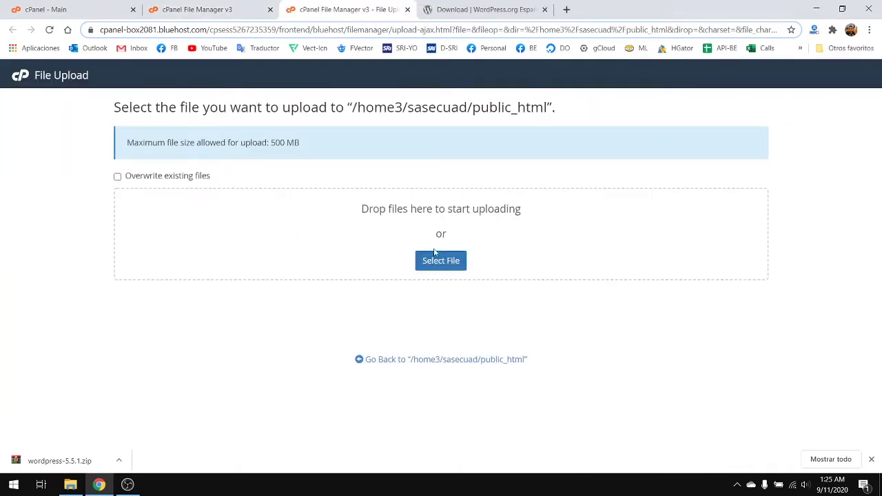
- Upload wordpress-5.5.1.zip from Downloads to public_html until it reaches 100% (13.36 MB)
click(449, 265)
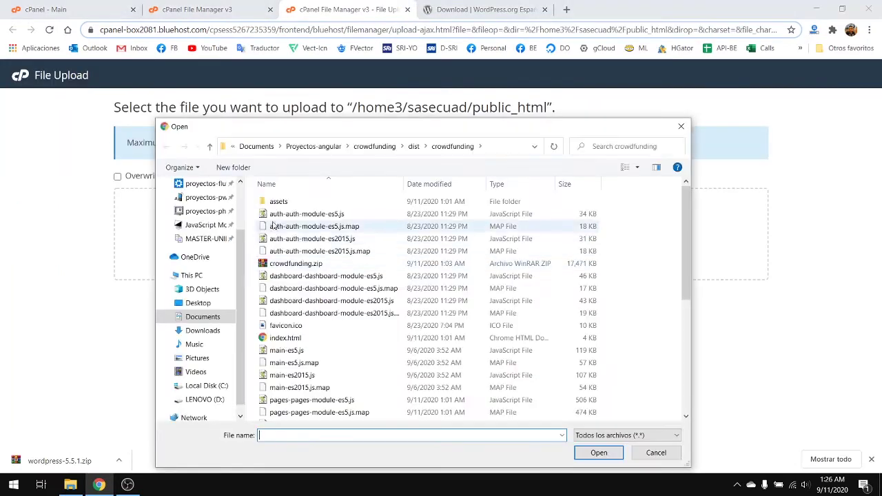
click(203, 330)
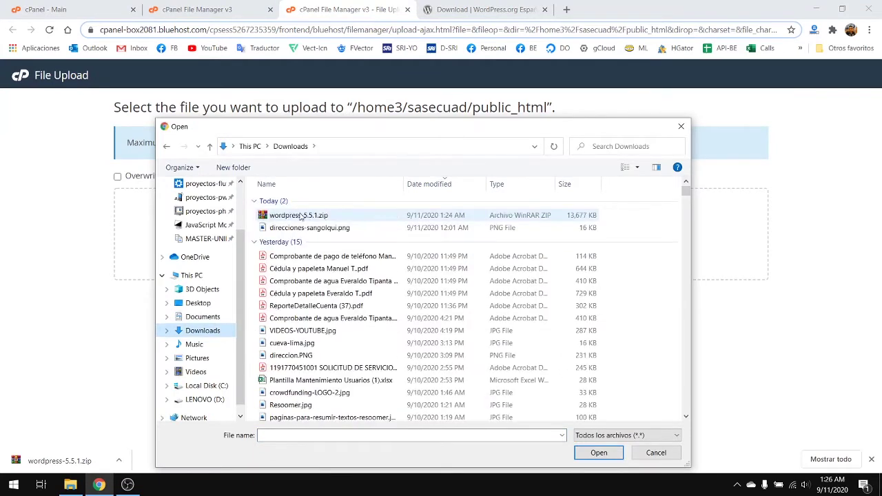
click(300, 216)
click(578, 455)
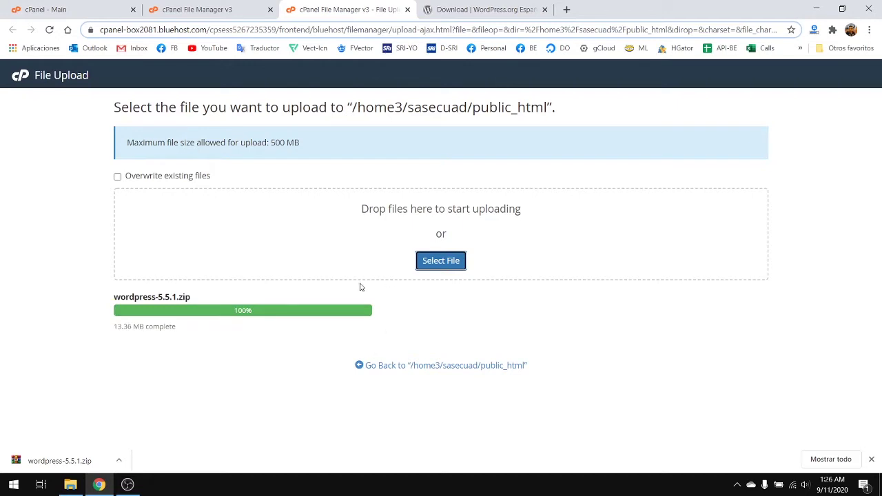
click(229, 9)
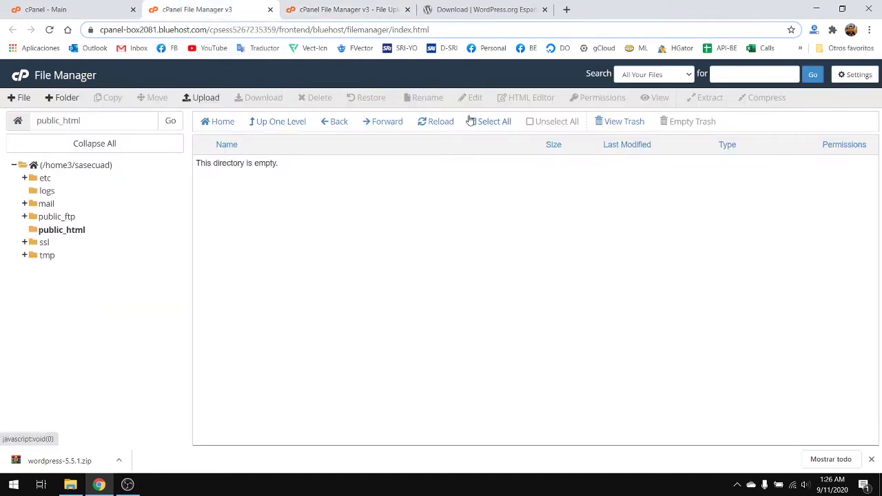
- Reload the listing, extract wordpress-5.5.1.zip into public_html, and open the wordpress folder
click(433, 122)
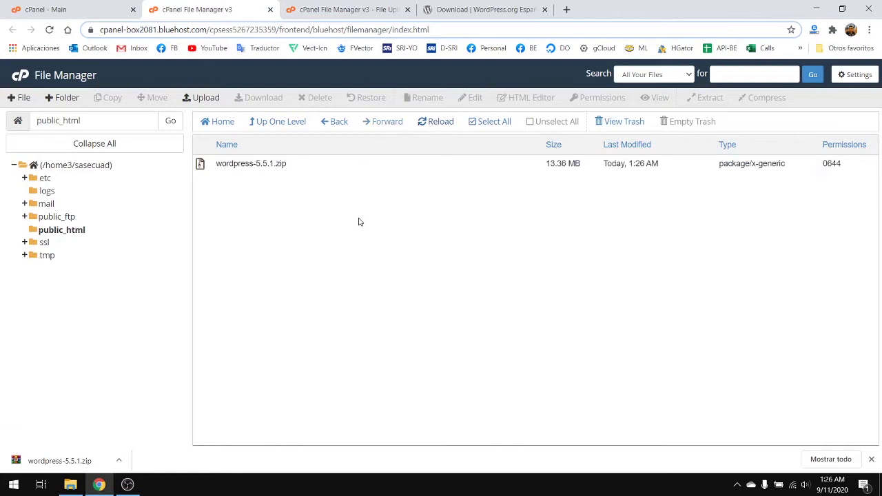
click(218, 164)
right_click(210, 166)
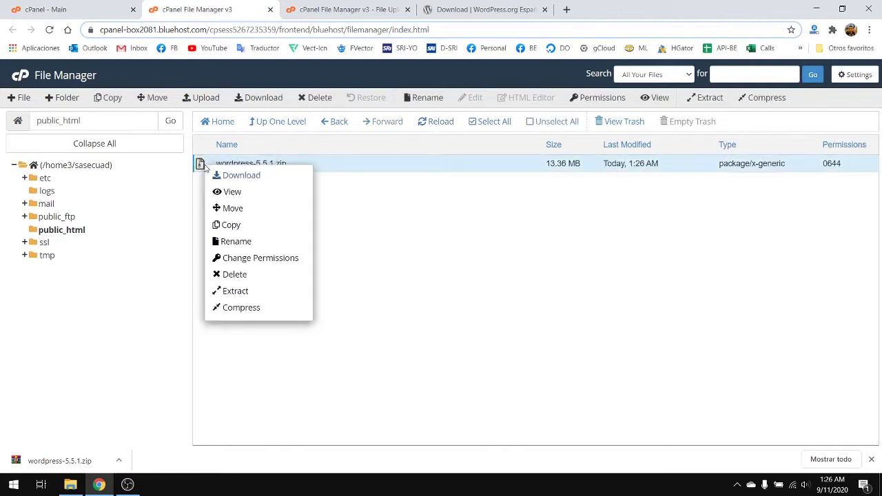
click(253, 291)
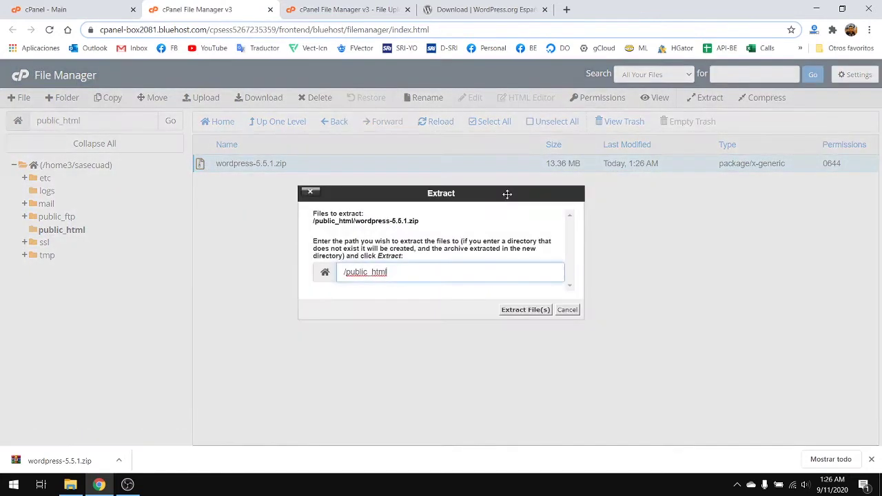
click(524, 310)
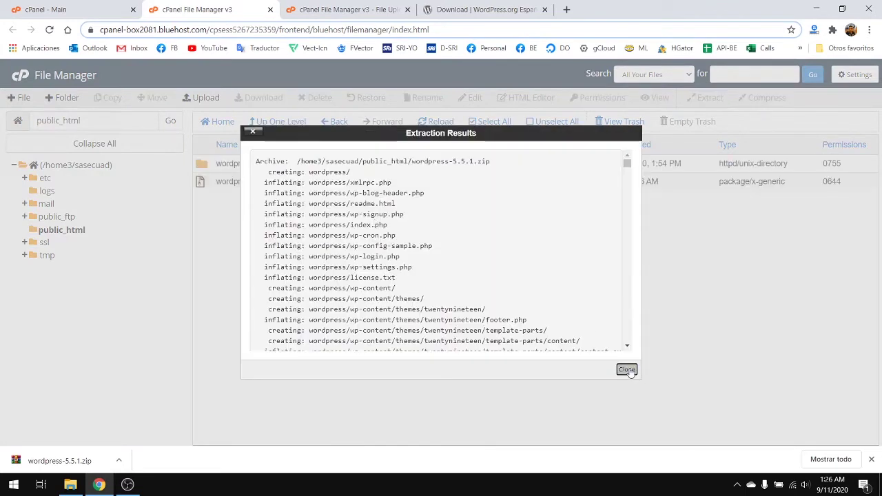
click(627, 366)
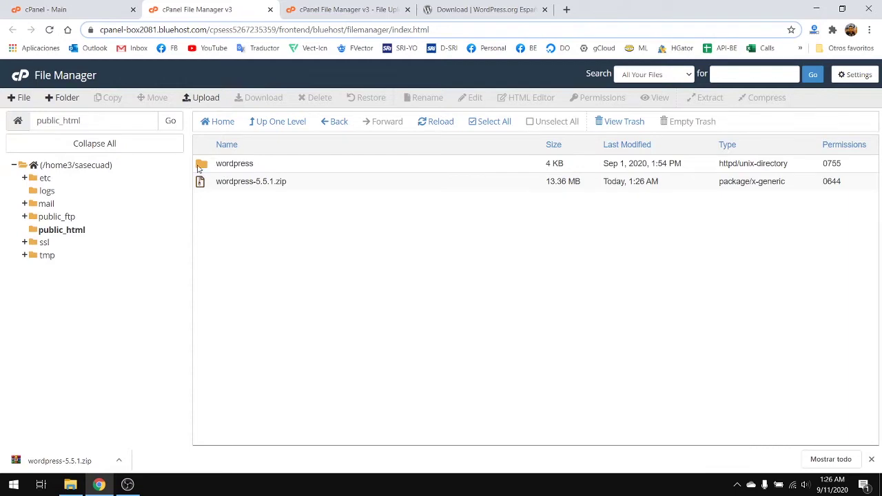
double_click(200, 165)
scroll(403, 340, down, 1)
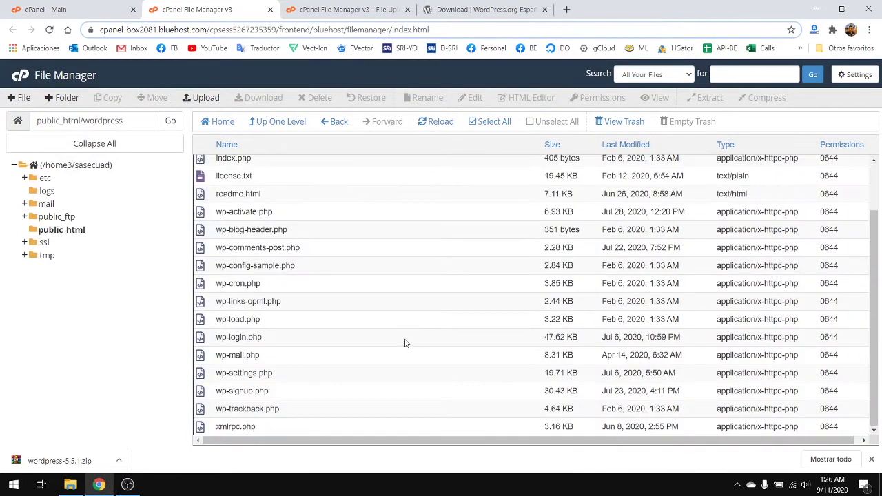
scroll(407, 342, up, 1)
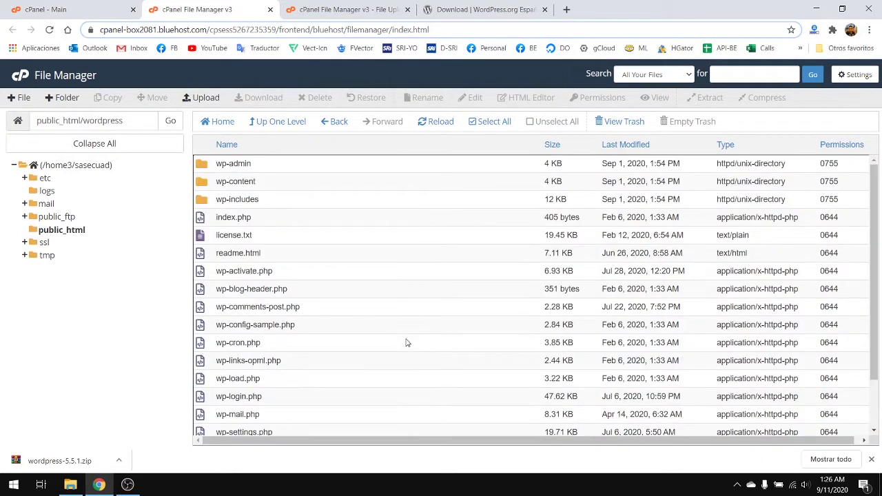
- Move every file in the wordpress folder to /public_html/ by trimming the destination path
click(490, 122)
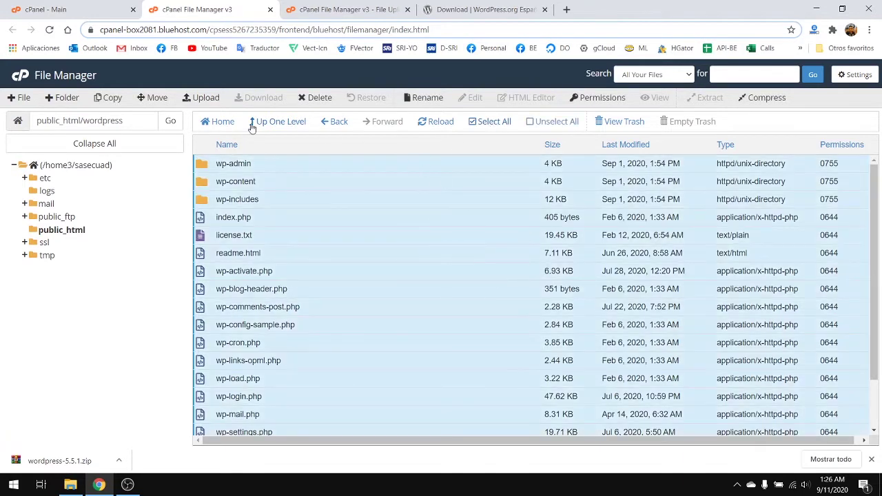
click(156, 102)
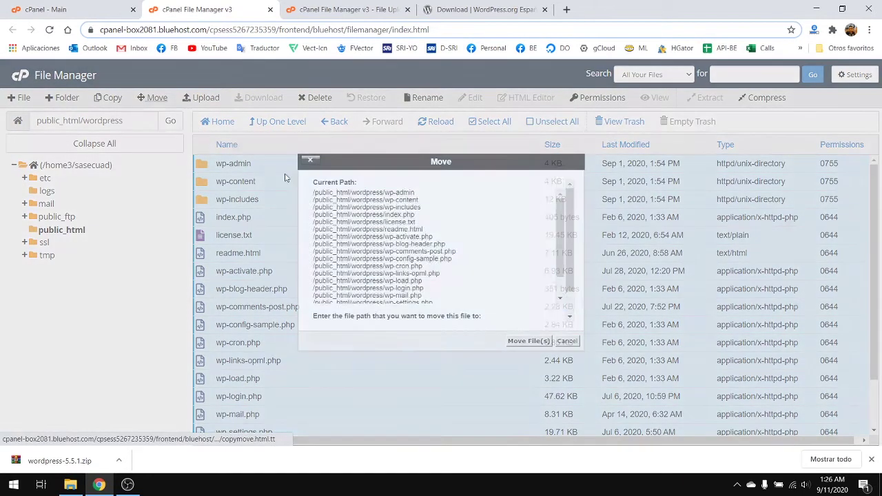
drag(389, 305, 485, 303)
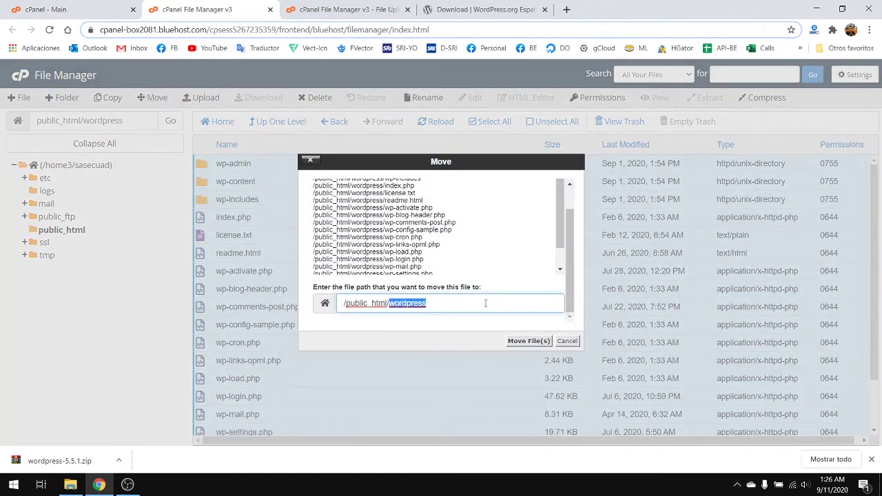
key(BackSpace)
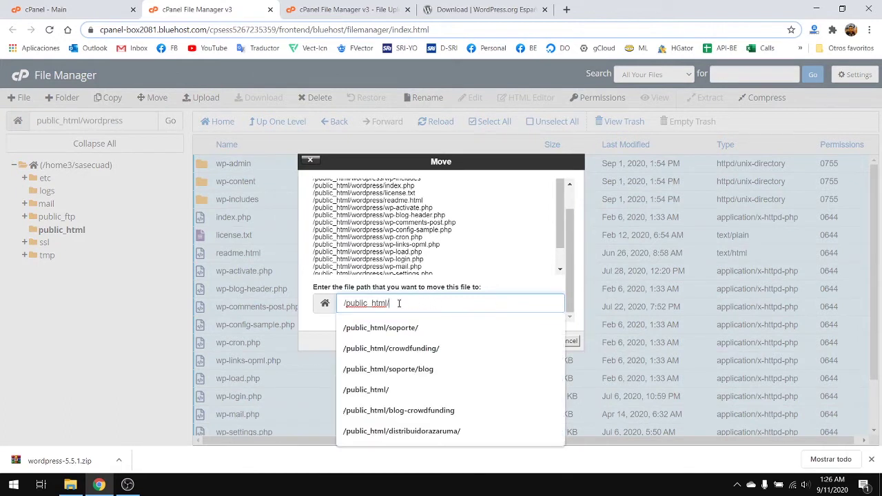
click(583, 309)
click(528, 341)
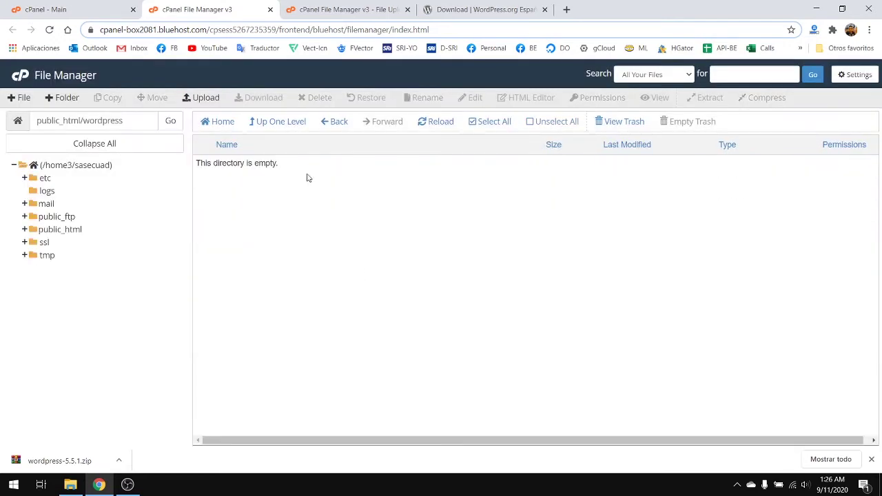
- Go back to public_html and trash the empty wordpress folder
click(330, 126)
scroll(310, 366, down, 3)
scroll(311, 358, up, 3)
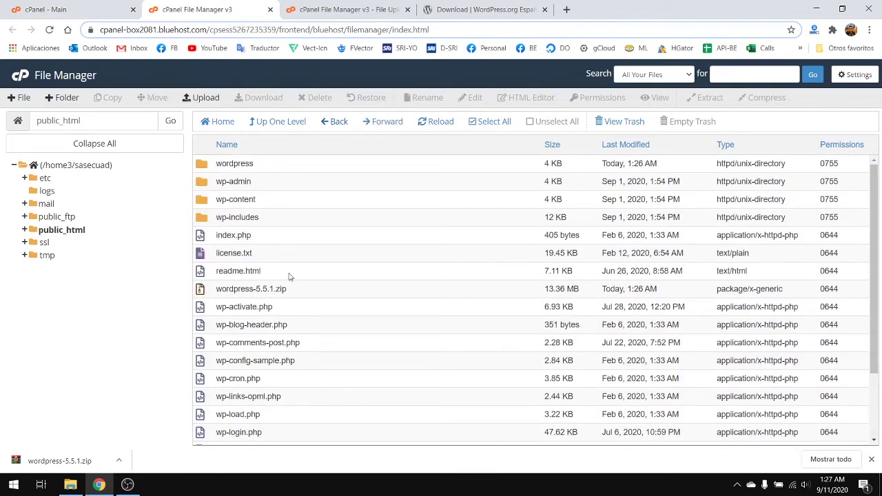
click(224, 164)
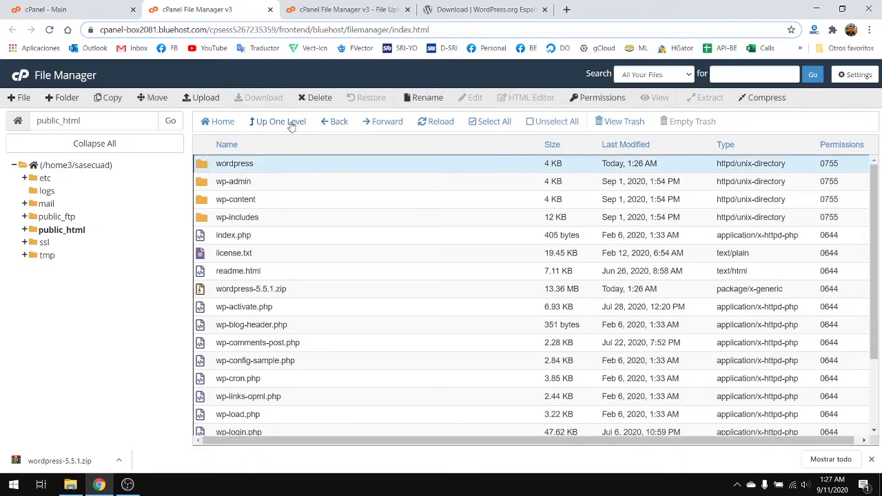
click(318, 100)
click(529, 288)
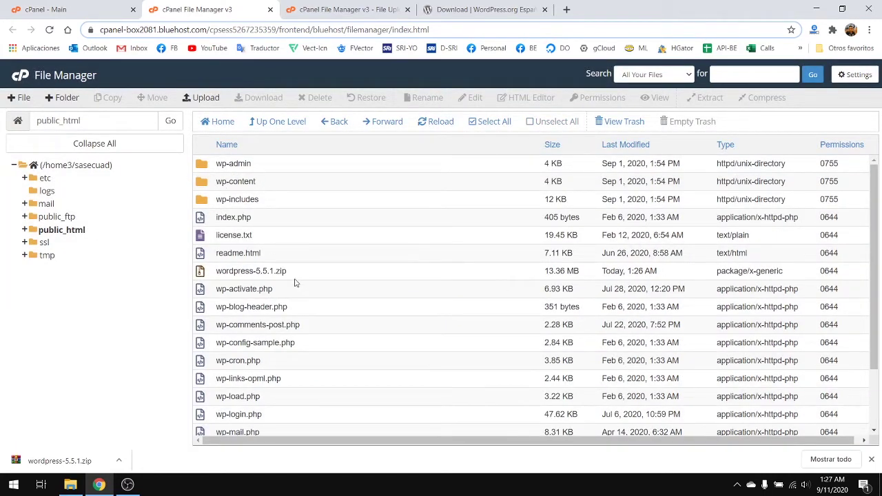
scroll(291, 276, down, 2)
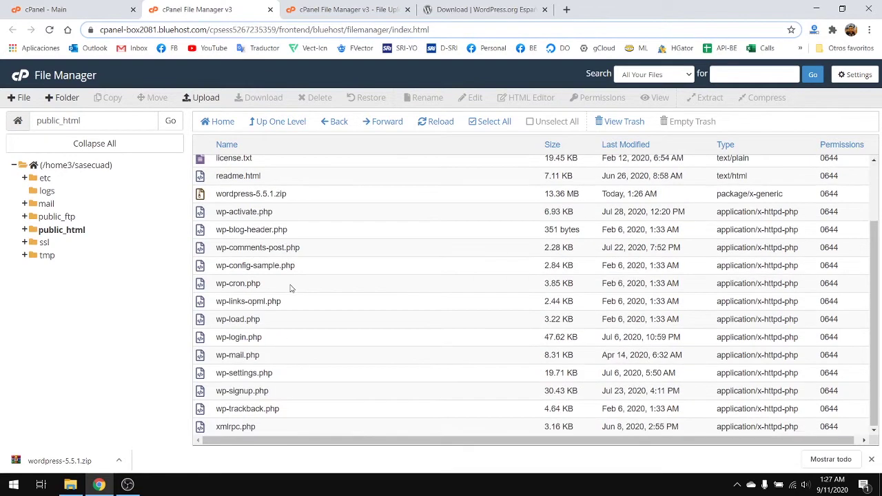
scroll(296, 292, up, 2)
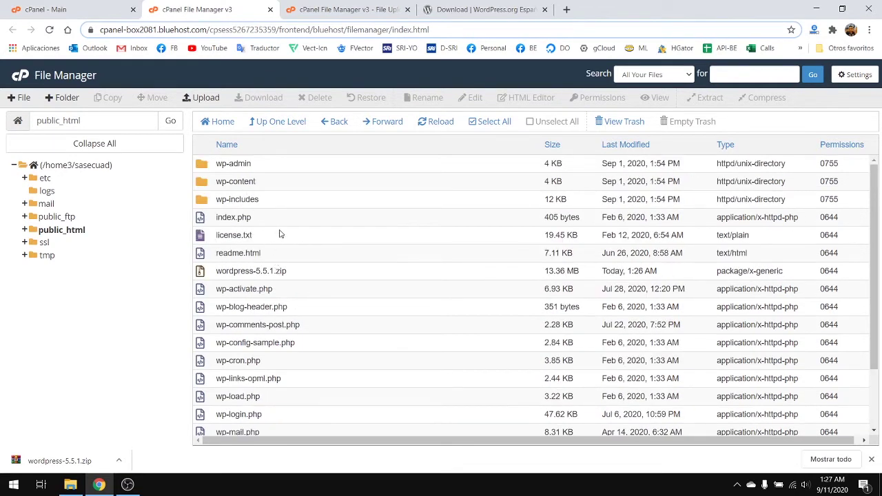
- Load sasecuador.com and start the WordPress installer in Español
click(516, 9)
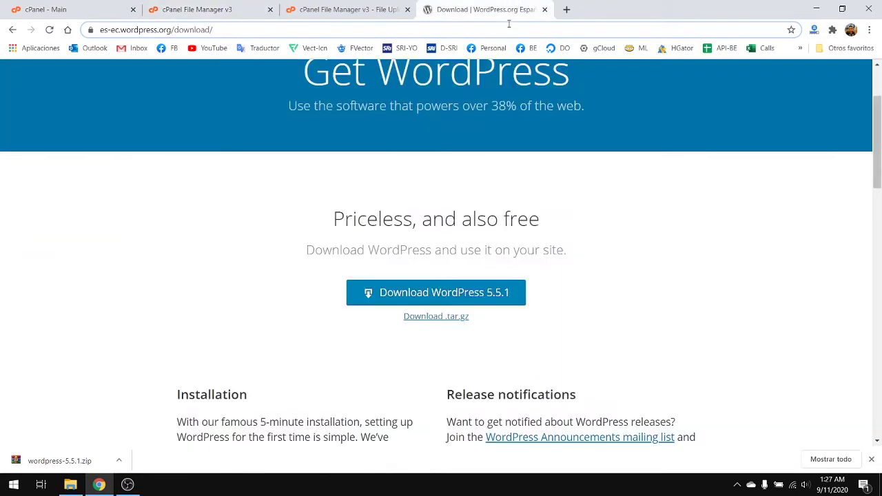
click(508, 27)
text(sasecuador.com)
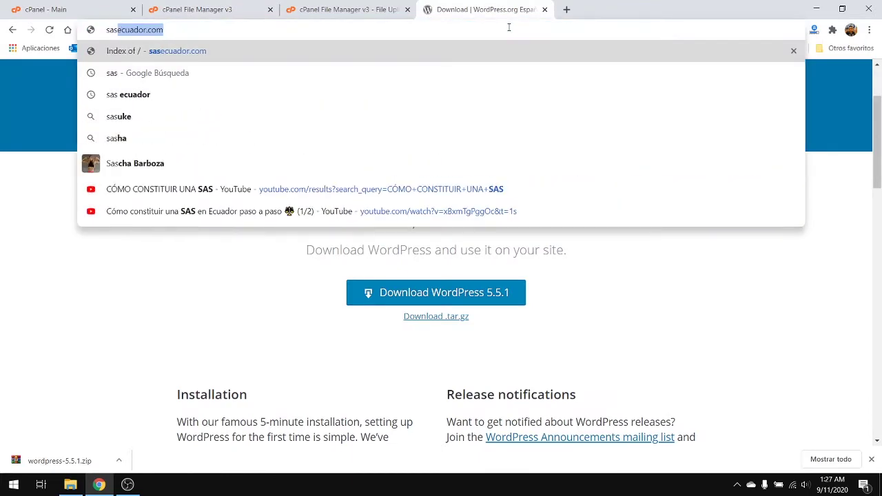
key(Return)
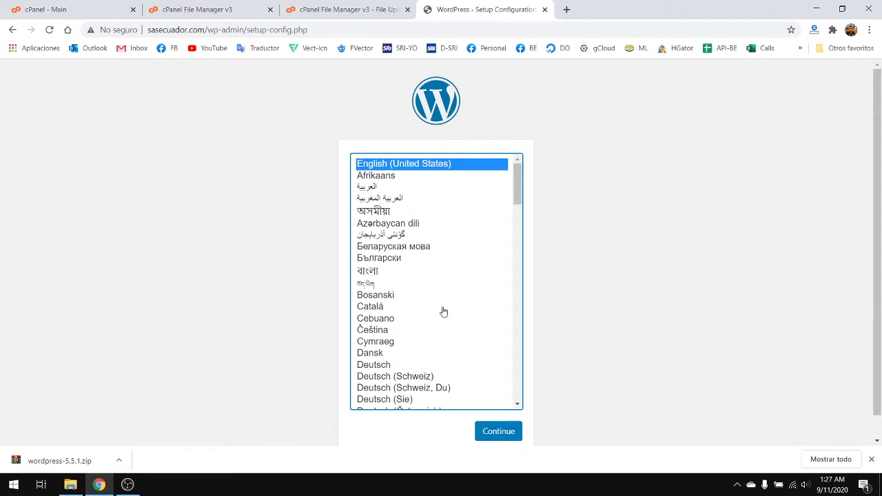
scroll(248, 295, down, 1)
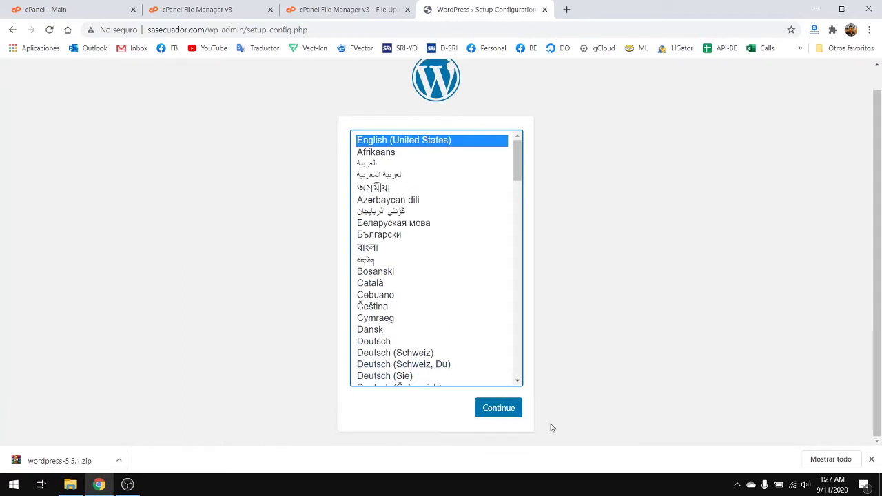
scroll(417, 350, down, 3)
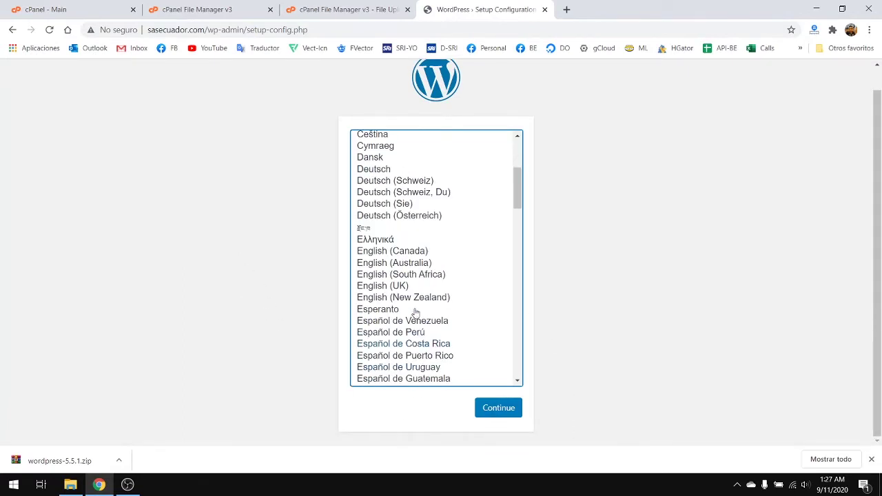
scroll(439, 372, down, 2)
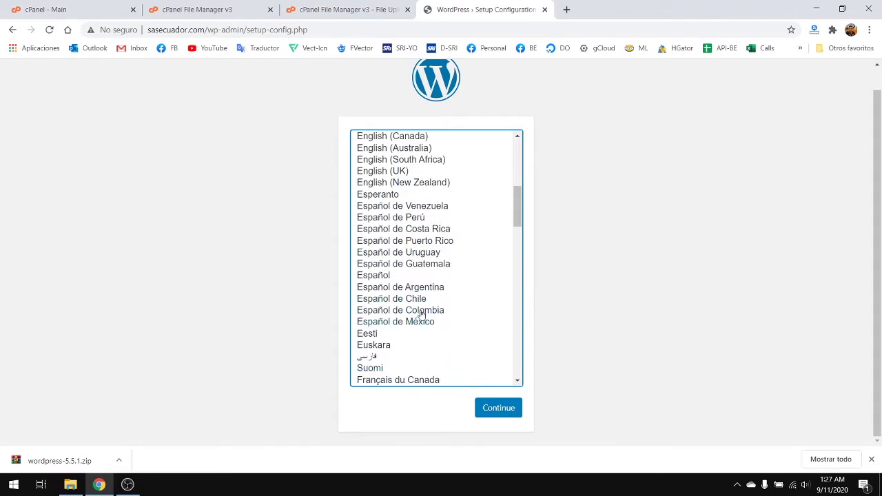
click(383, 276)
click(493, 409)
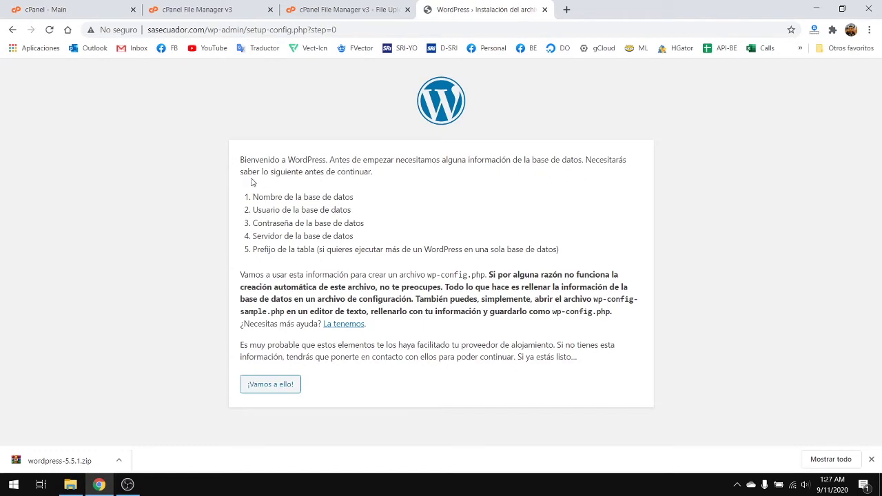
- Highlight the required database name, user, password and table prefix on the welcome page
drag(297, 176, 396, 181)
click(415, 190)
drag(254, 197, 353, 198)
click(372, 215)
drag(267, 210, 380, 215)
click(370, 226)
drag(267, 224, 428, 231)
click(373, 246)
drag(299, 249, 324, 251)
click(468, 252)
- Return to the main cPanel page and open MySQL® Databases
click(309, 6)
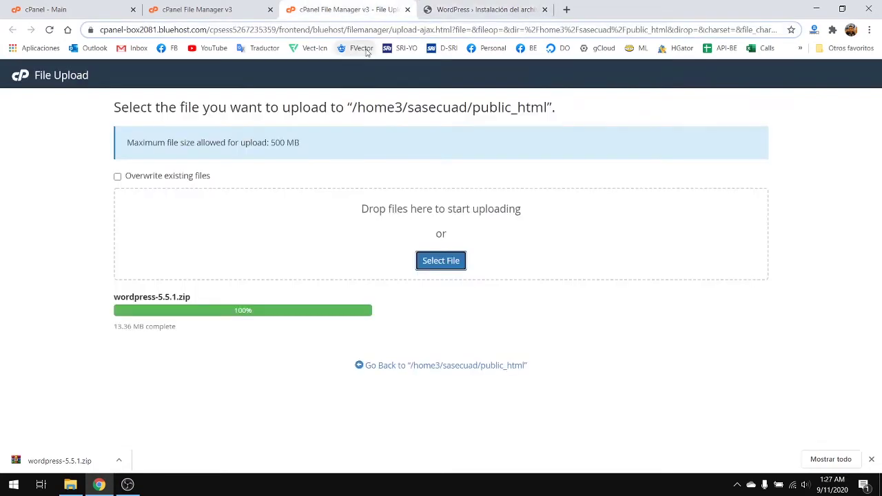
click(243, 7)
click(118, 6)
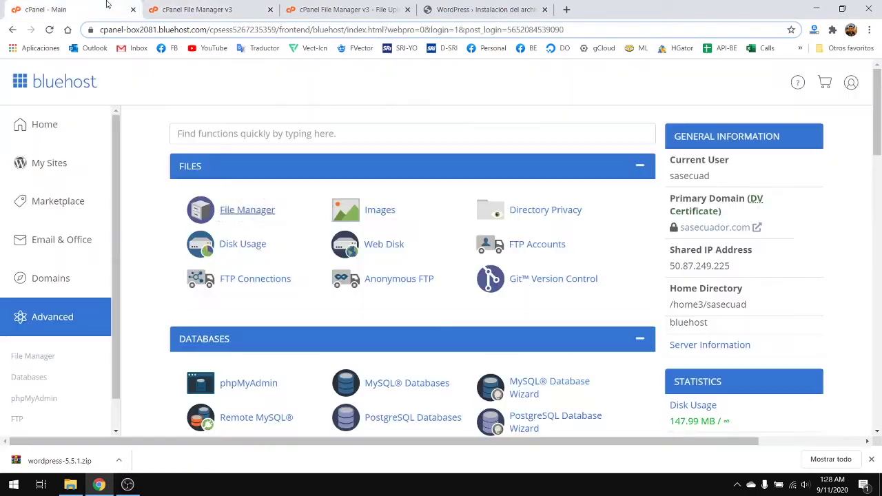
scroll(252, 310, down, 3)
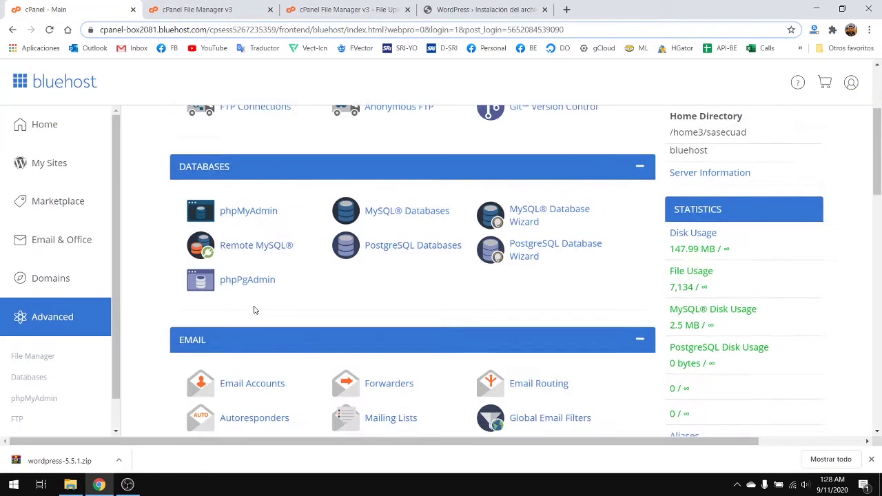
scroll(386, 276, up, 2)
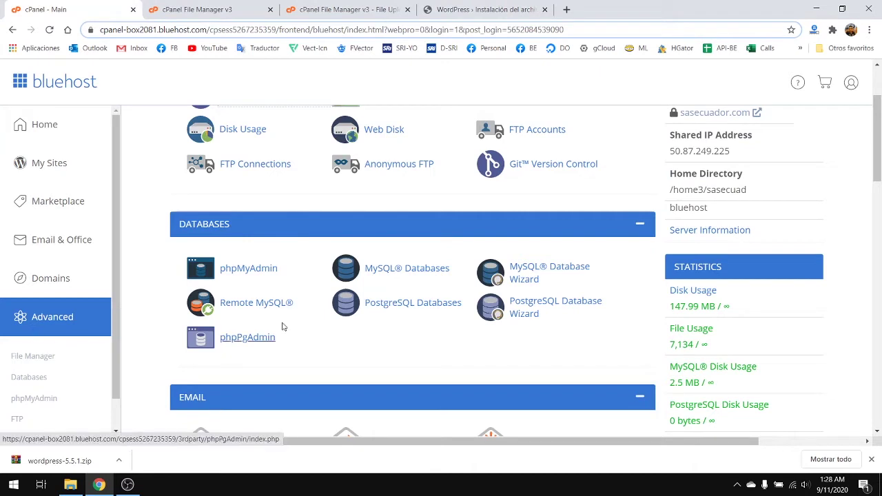
scroll(377, 339, down, 1)
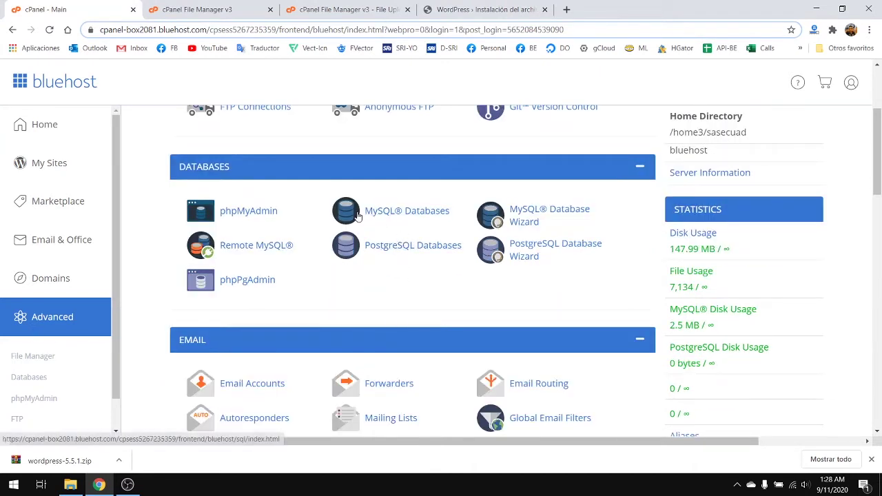
click(438, 217)
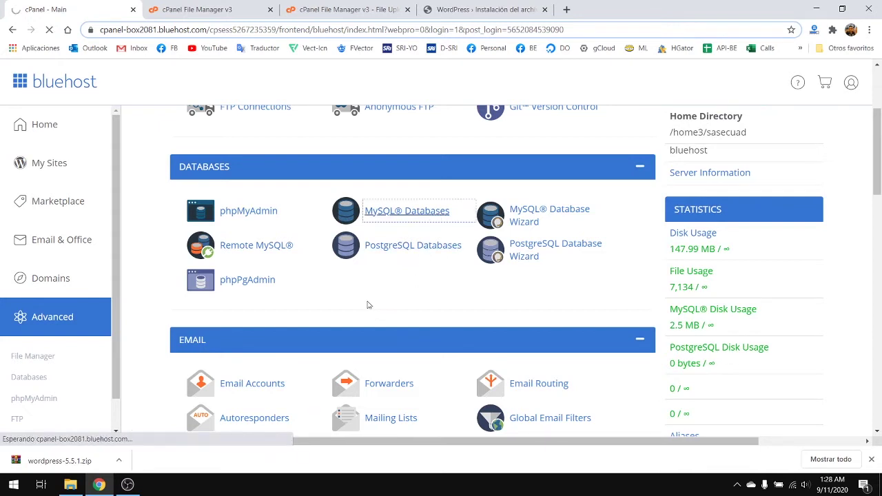
scroll(360, 253, down, 1)
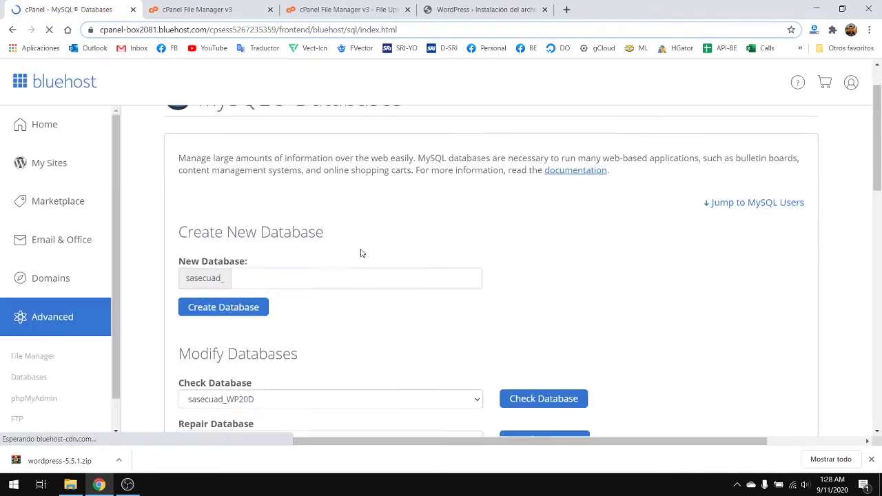
- Create the MySQL database 'sas' (sasecuad_sas) and go back to the MySQL Databases page
scroll(360, 254, down, 1)
click(316, 219)
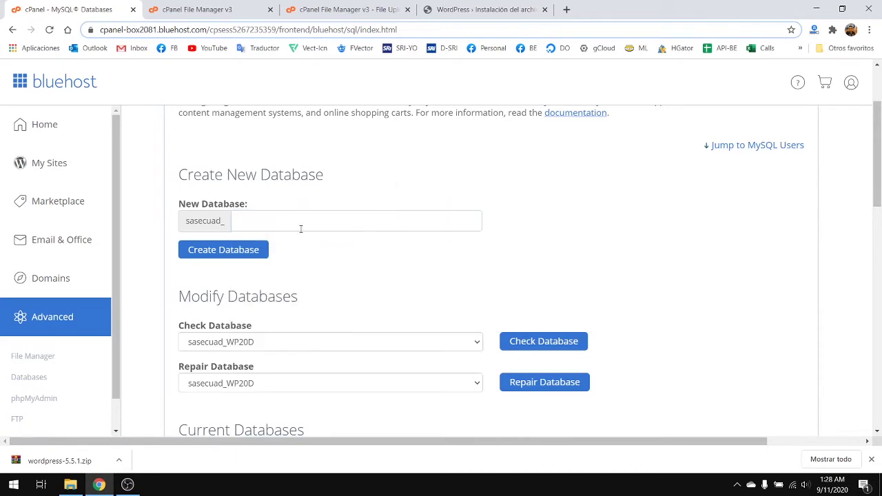
text(sas)
click(477, 281)
scroll(338, 279, down, 1)
click(251, 194)
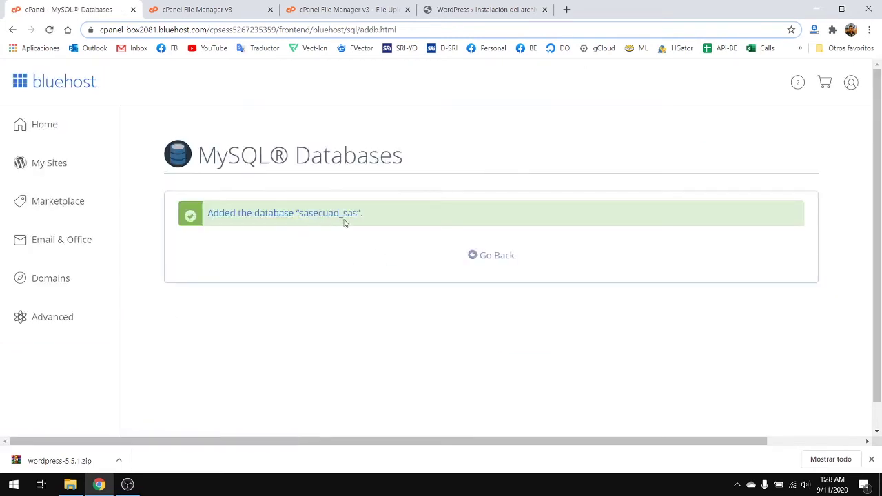
click(508, 255)
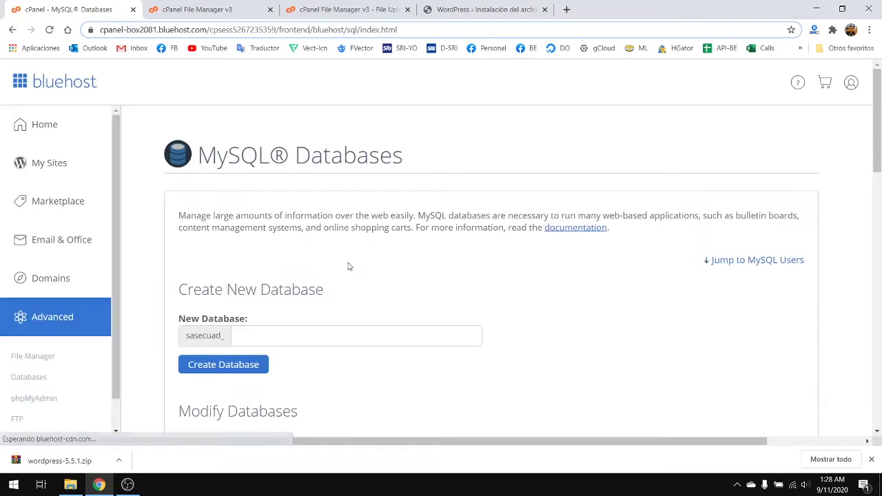
scroll(348, 266, down, 5)
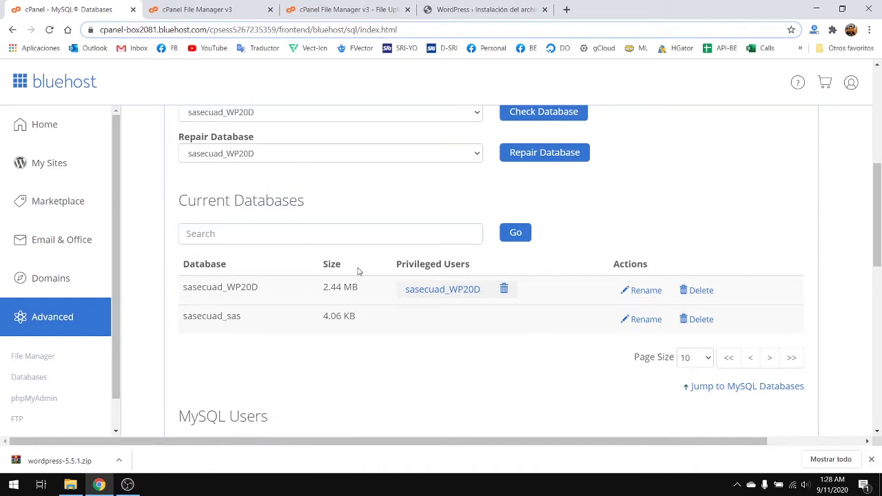
- Add MySQL user 'sas' (sasecuad_sas), entering and confirming a strong password
scroll(358, 271, down, 4)
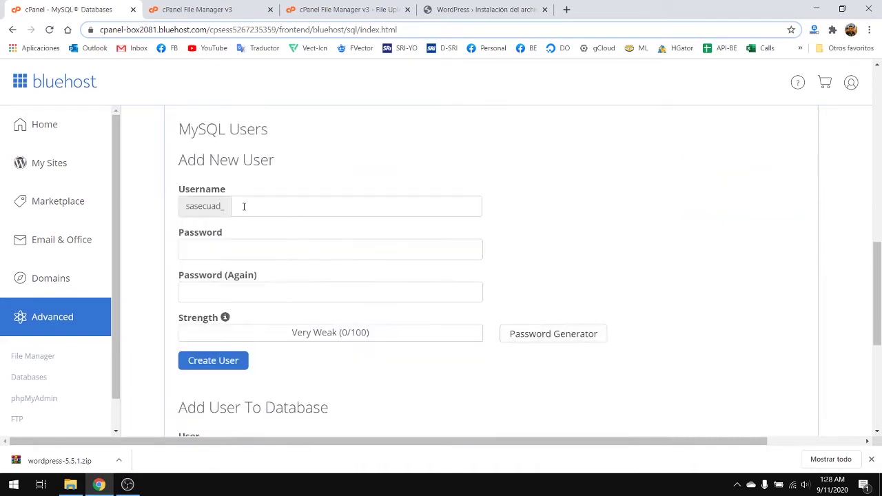
click(296, 206)
text(sas)
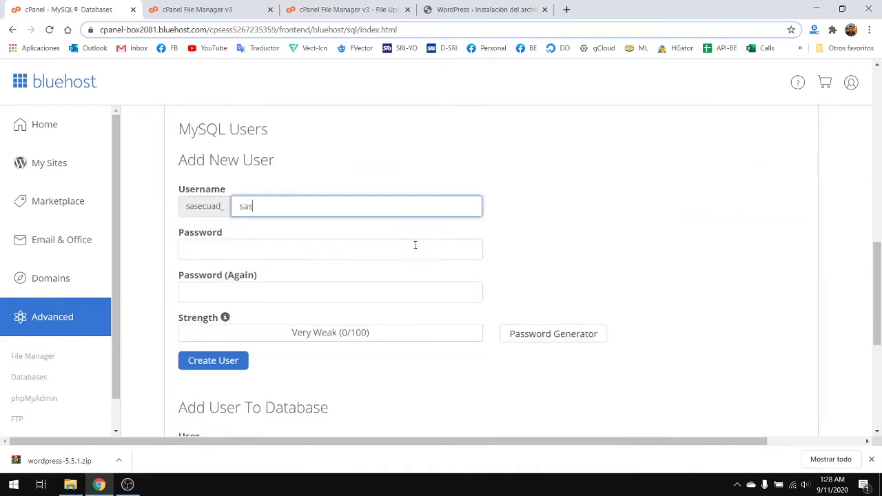
click(545, 230)
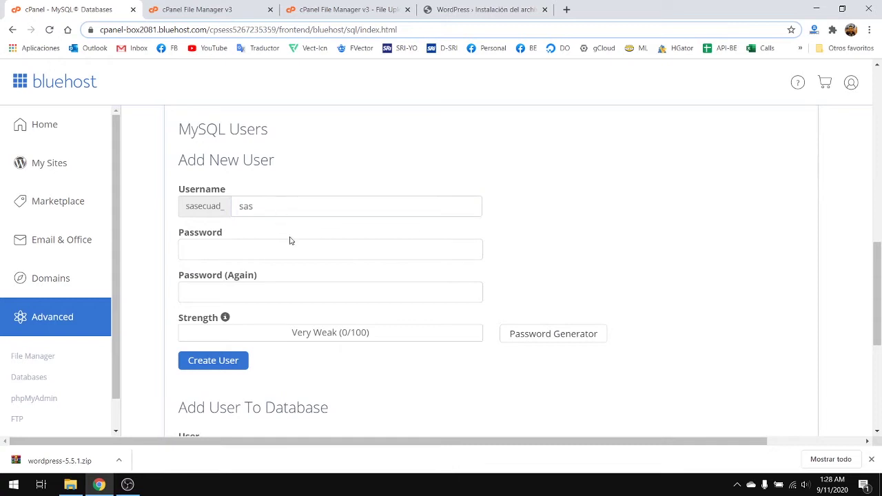
click(235, 248)
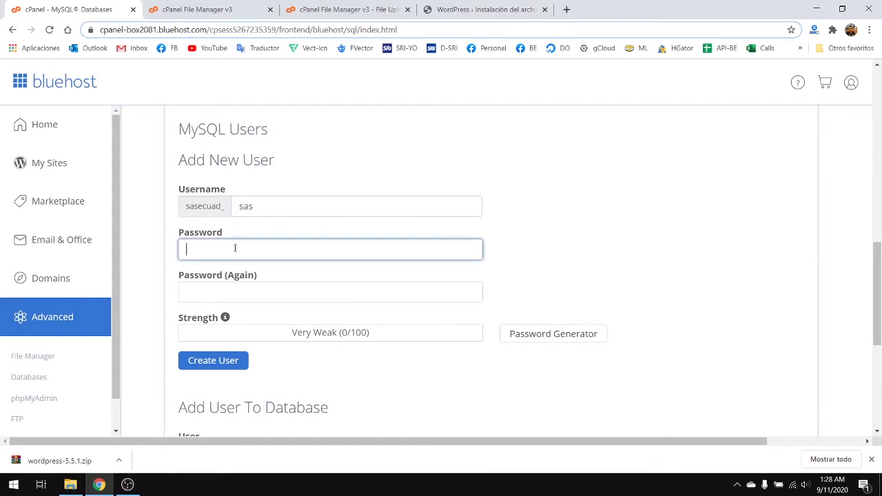
text(•••••••••••)
key(Tab)
text(•)
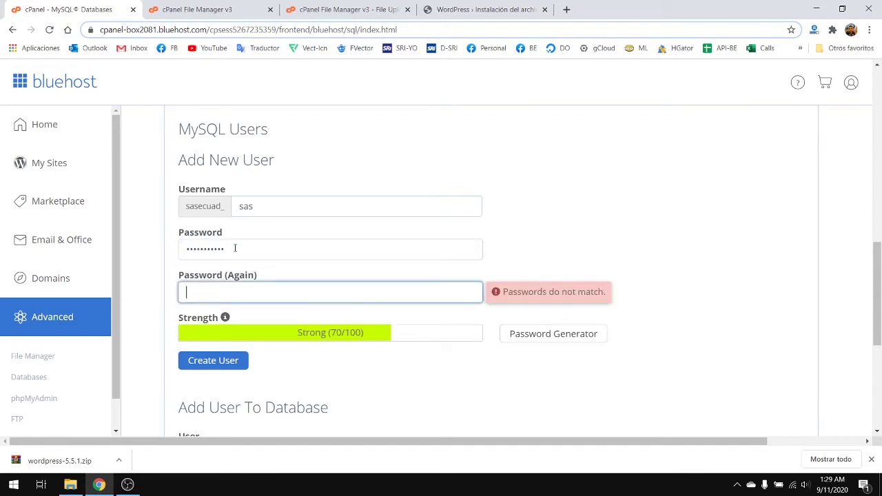
text(••••••••••)
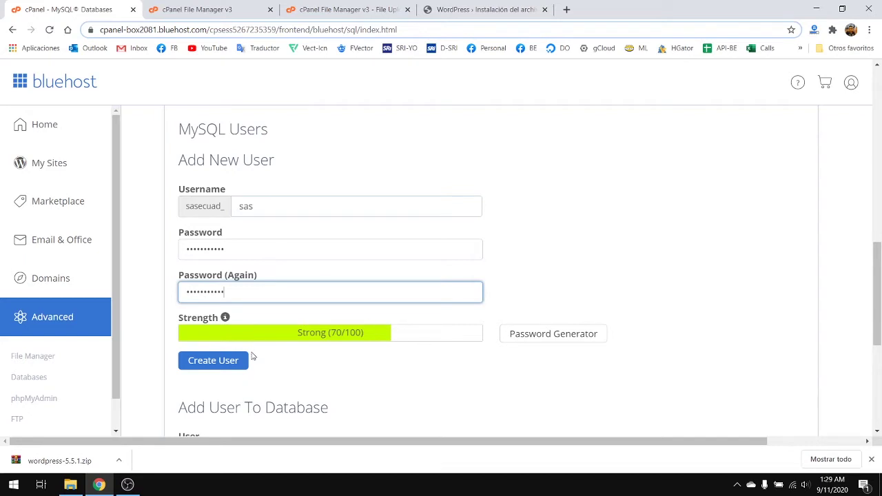
click(227, 364)
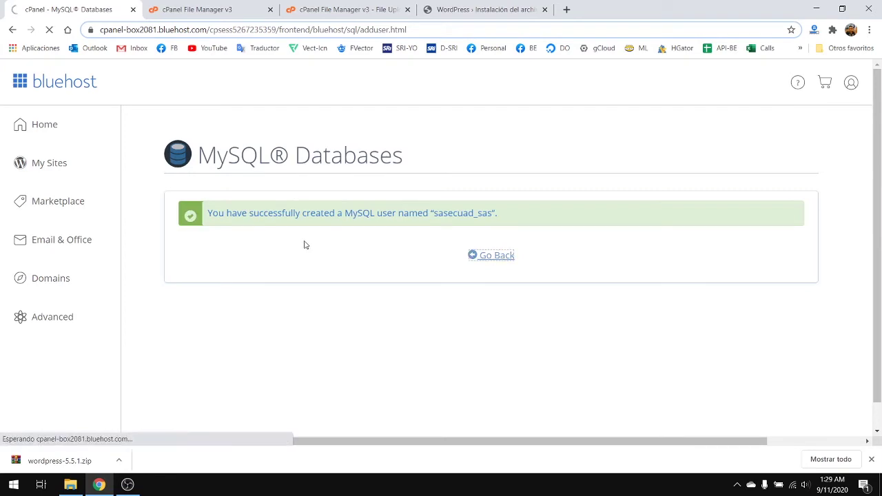
scroll(348, 203, down, 10)
scroll(387, 264, down, 4)
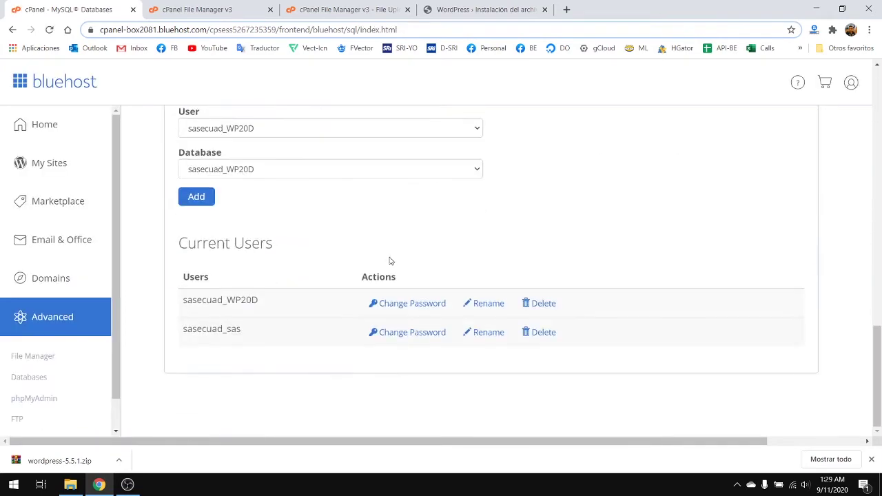
scroll(387, 262, up, 9)
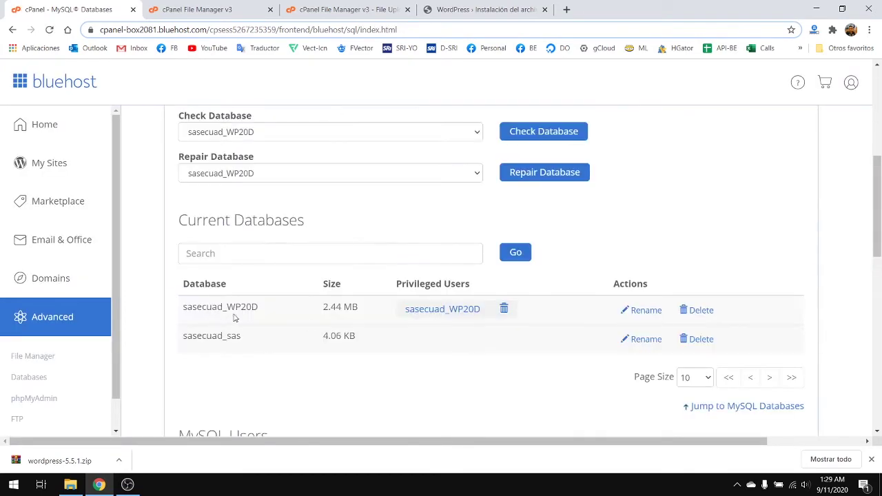
scroll(225, 308, up, 1)
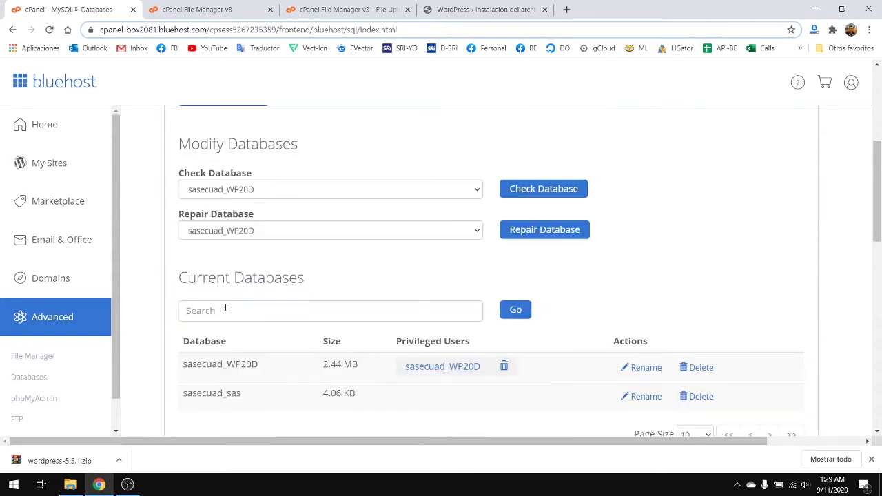
scroll(261, 303, down, 1)
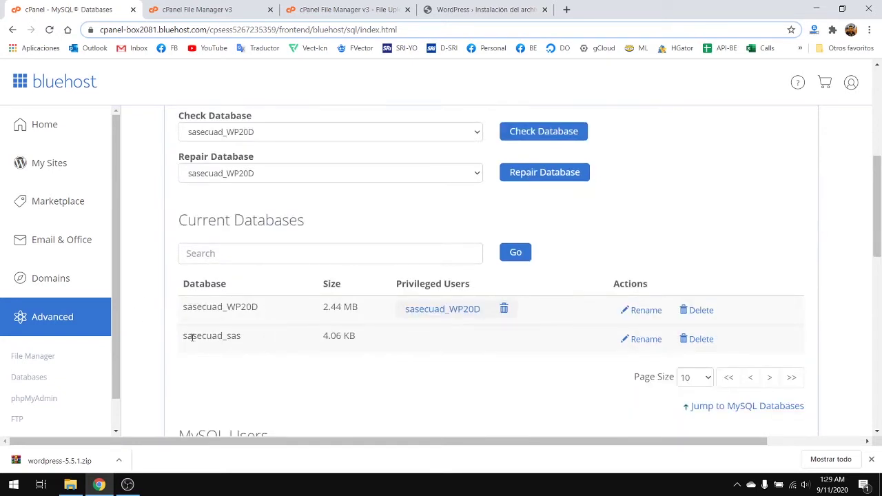
drag(191, 337, 250, 339)
scroll(308, 349, down, 8)
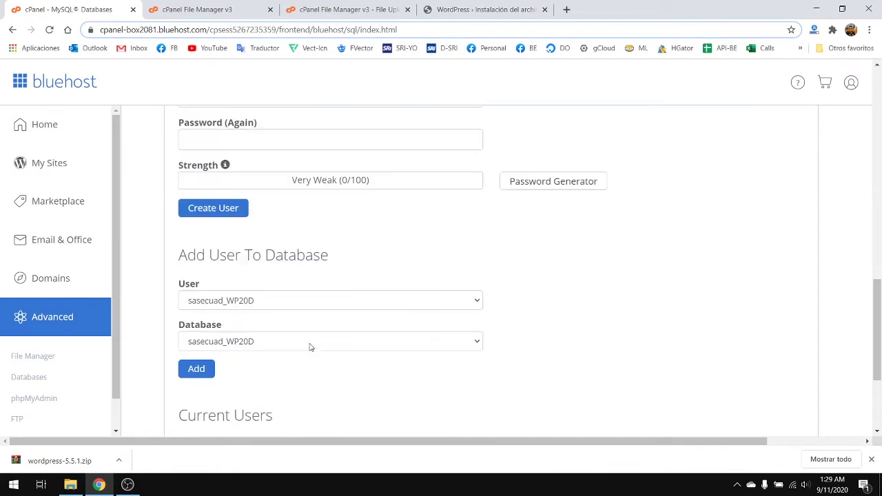
scroll(310, 345, down, 3)
scroll(258, 337, up, 9)
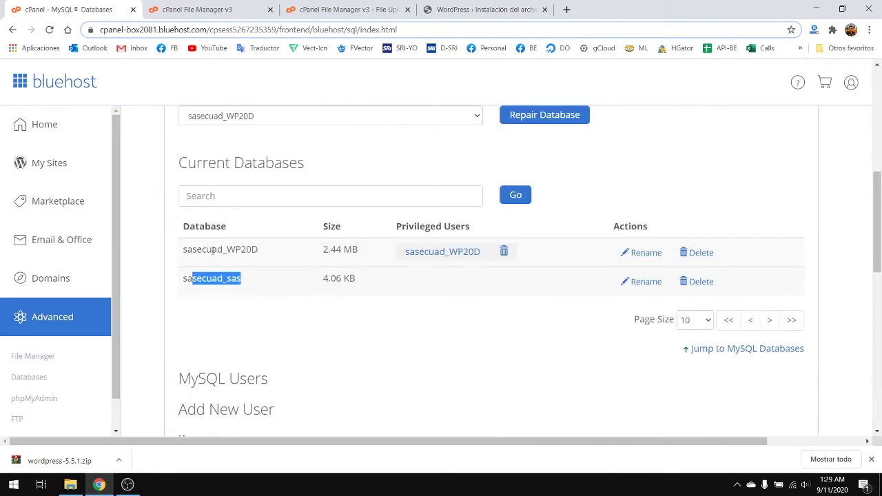
drag(182, 256, 282, 256)
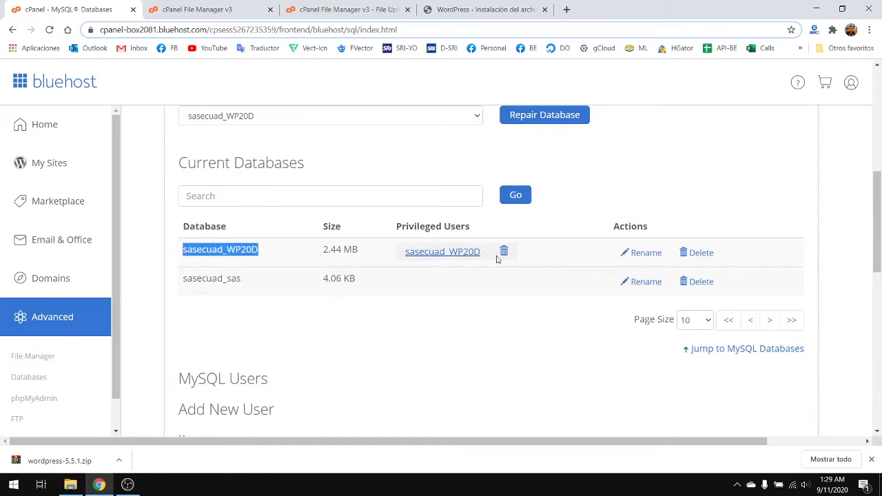
- Delete the old sasecuad_WP20D database and confirm the removal
scroll(564, 273, up, 2)
scroll(564, 273, down, 3)
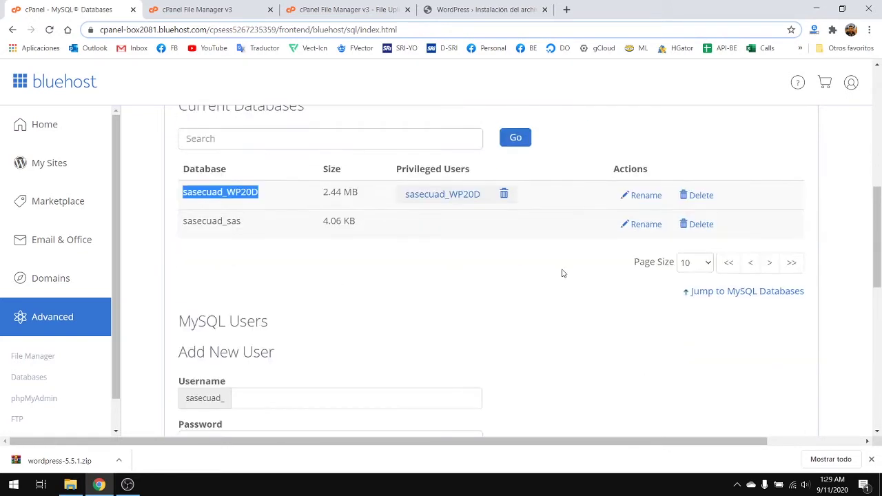
click(704, 197)
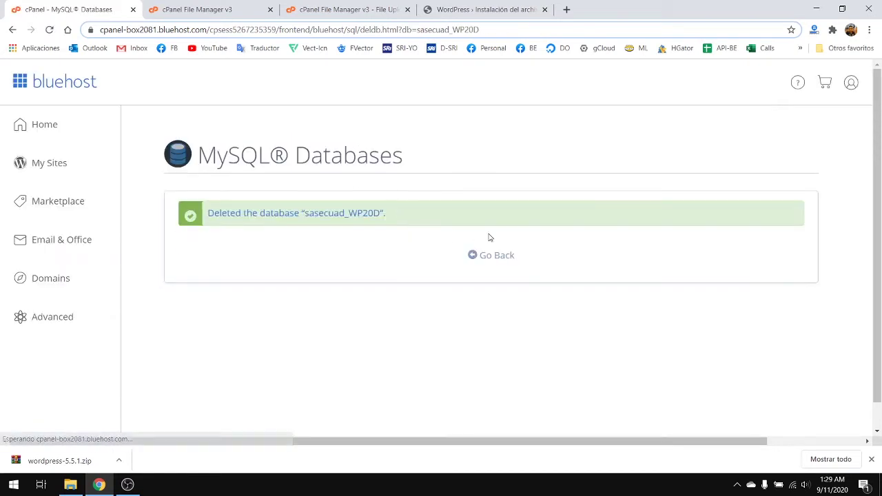
click(503, 258)
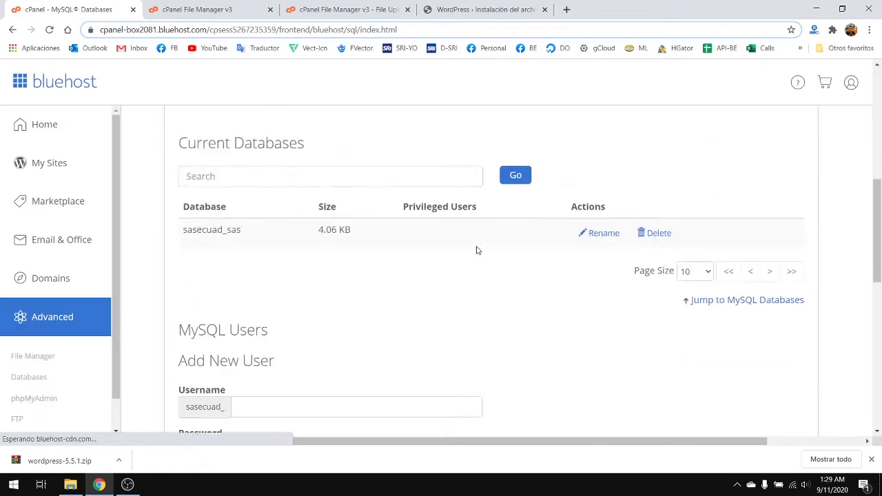
- Delete the old sasecuad_WP20D MySQL user permanently
scroll(272, 219, up, 1)
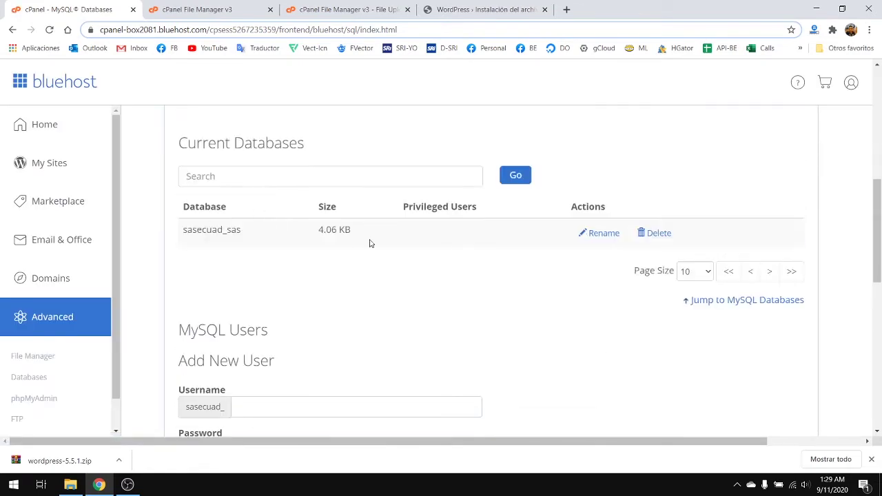
scroll(369, 243, down, 10)
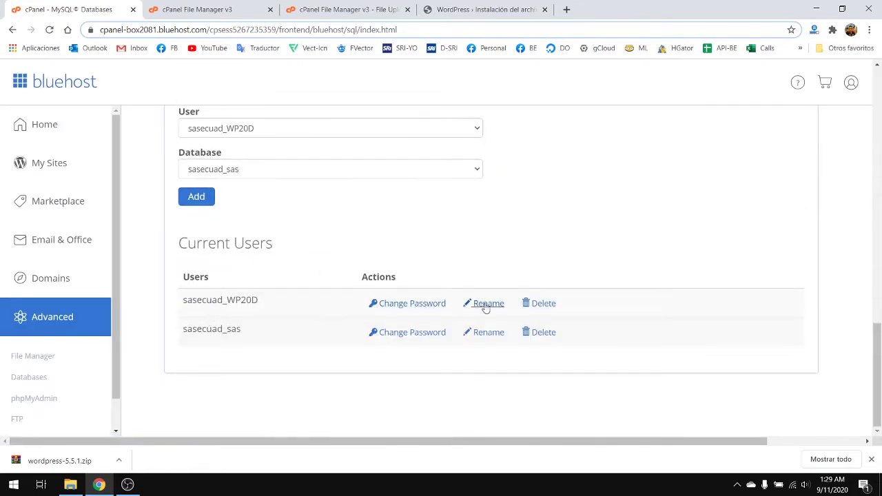
click(539, 304)
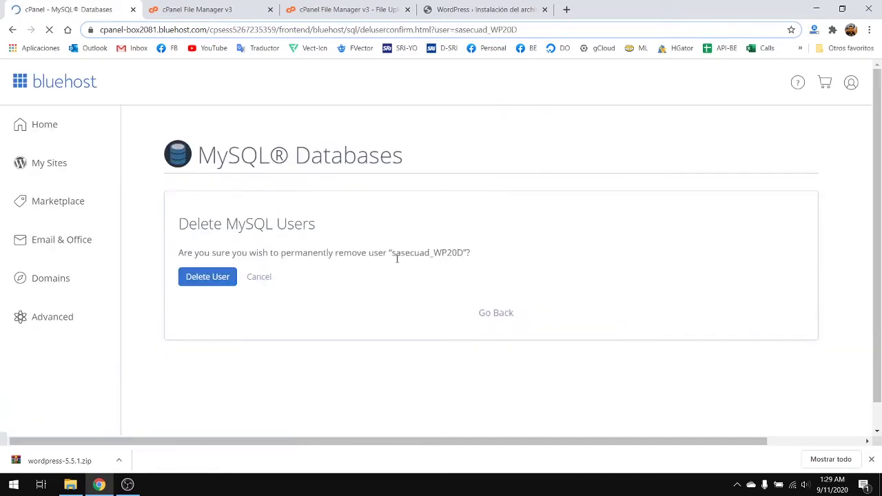
click(222, 279)
scroll(399, 258, down, 10)
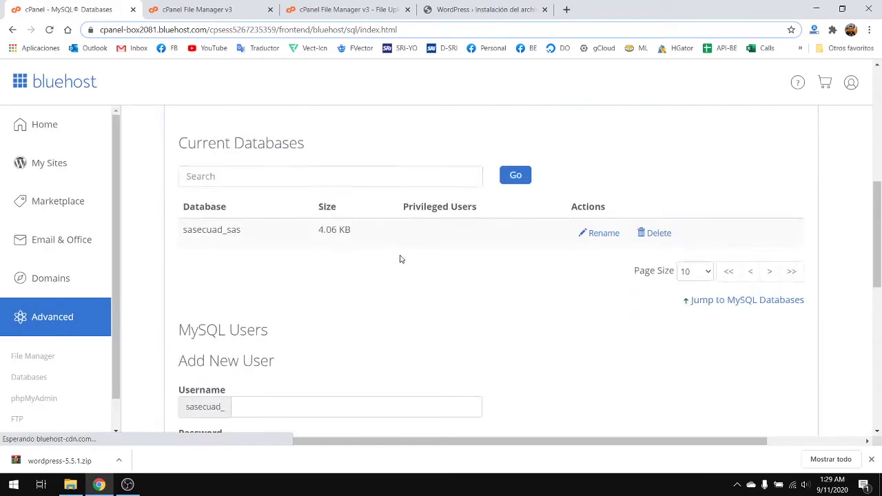
scroll(293, 335, up, 5)
scroll(310, 327, down, 4)
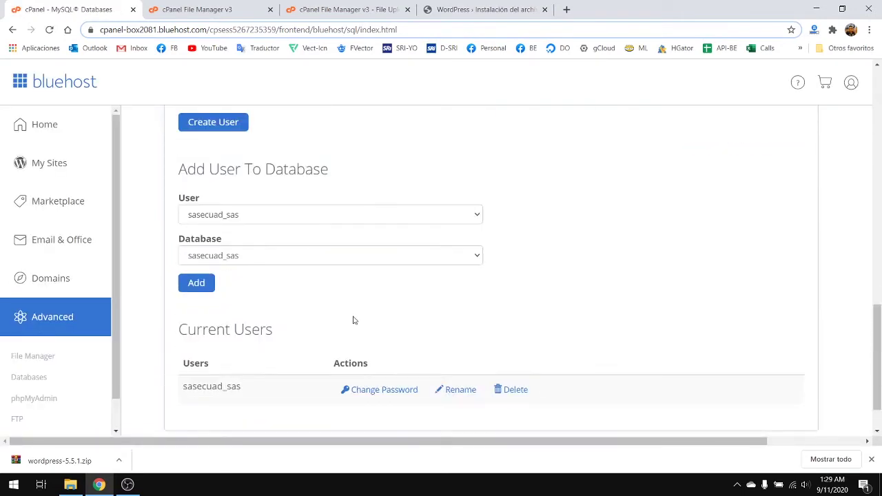
- Add user sasecuad_sas to the sasecuad_sas database
scroll(353, 321, up, 1)
scroll(228, 267, down, 1)
click(306, 214)
click(249, 230)
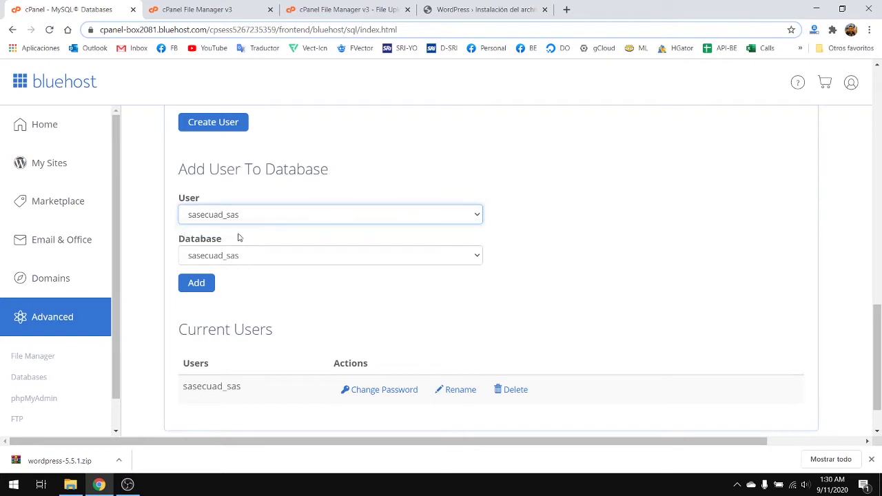
click(279, 256)
click(238, 270)
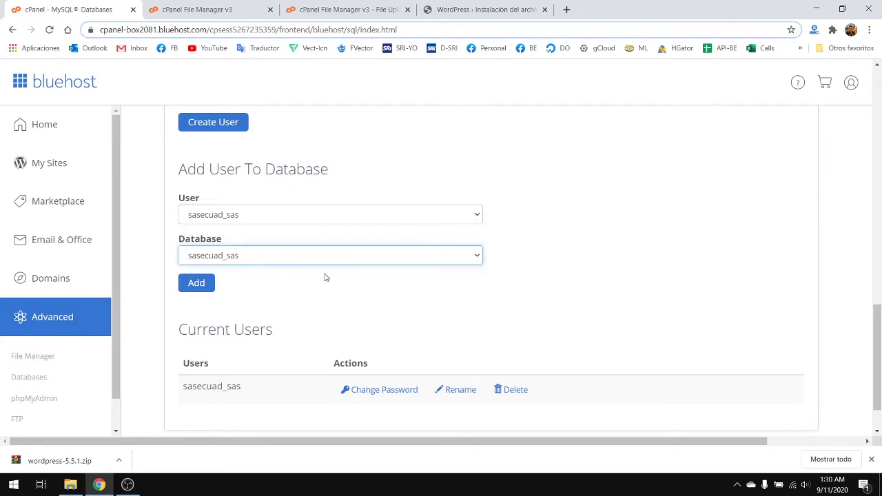
scroll(351, 324, down, 1)
scroll(350, 315, up, 1)
click(199, 288)
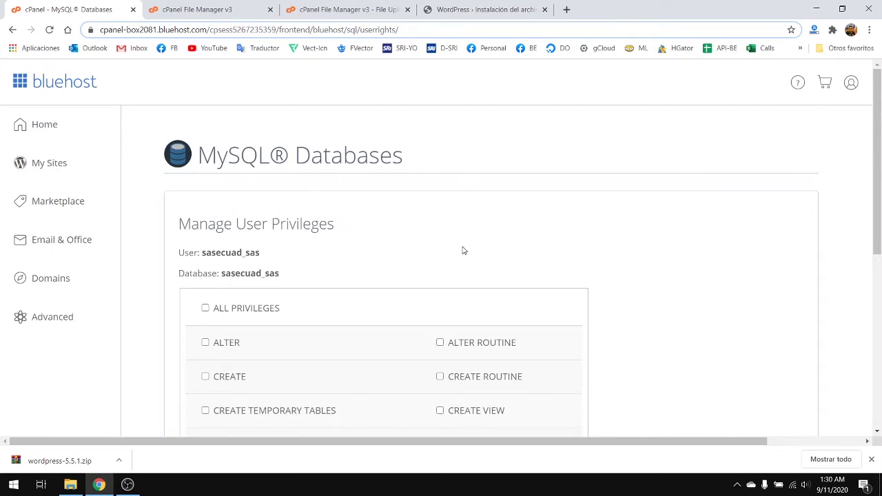
- Grant ALL PRIVILEGES, save the changes, and return to the MySQL Databases overview
scroll(399, 228, down, 2)
scroll(375, 221, up, 2)
scroll(377, 217, down, 3)
scroll(379, 250, up, 3)
scroll(384, 246, down, 2)
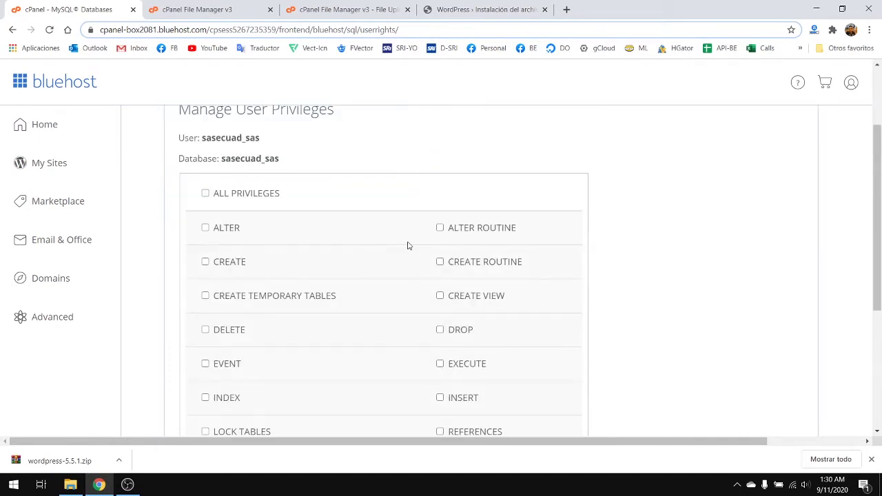
scroll(407, 246, down, 1)
scroll(356, 228, up, 2)
scroll(344, 226, down, 2)
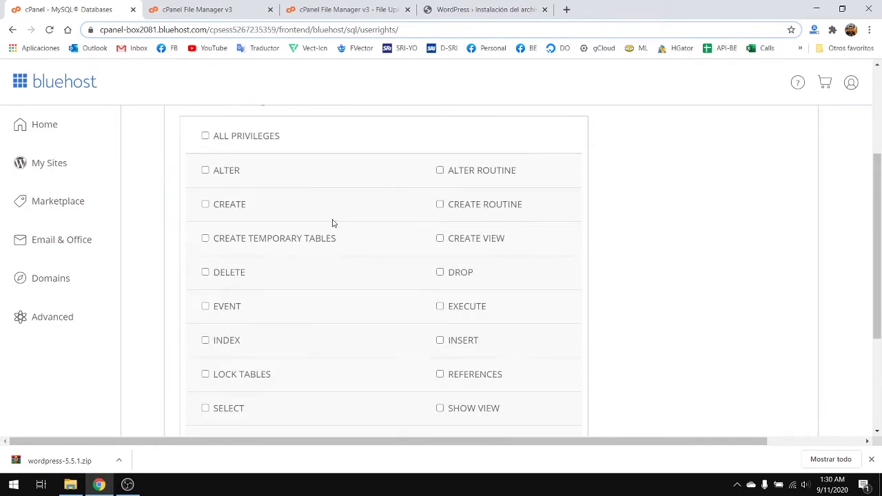
click(205, 137)
scroll(363, 250, down, 3)
click(241, 302)
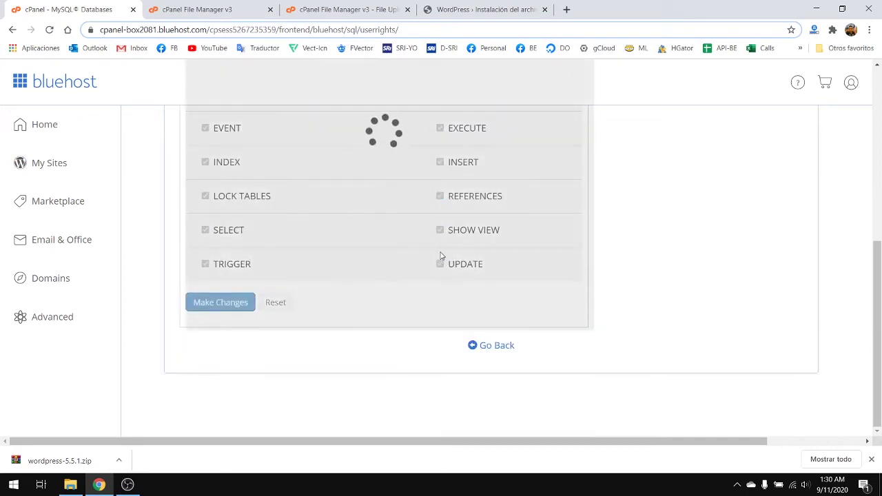
scroll(432, 277, up, 4)
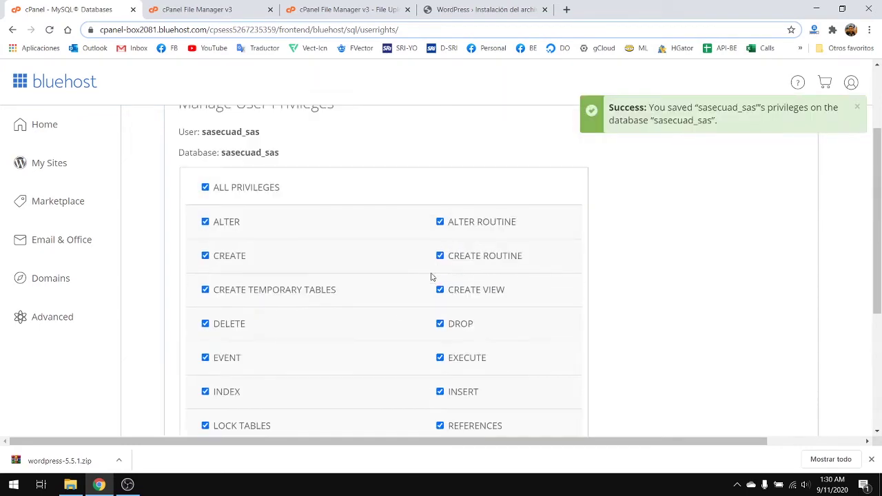
scroll(432, 277, up, 1)
scroll(432, 280, down, 5)
click(497, 345)
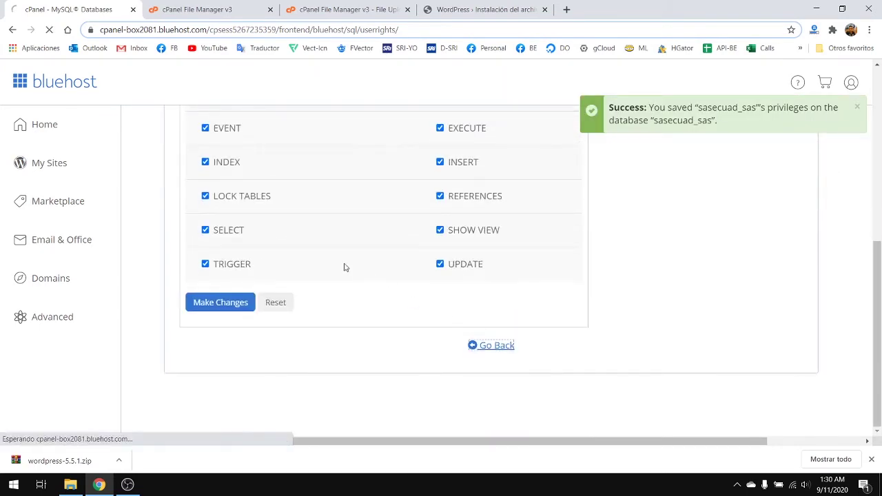
scroll(276, 288, down, 10)
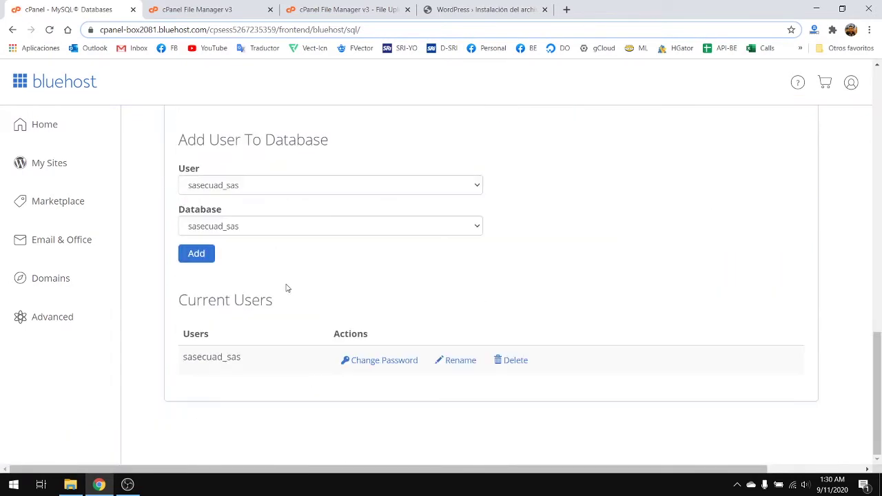
- Select the sasecuad_sas database name and check the Add New User fields
scroll(383, 348, up, 7)
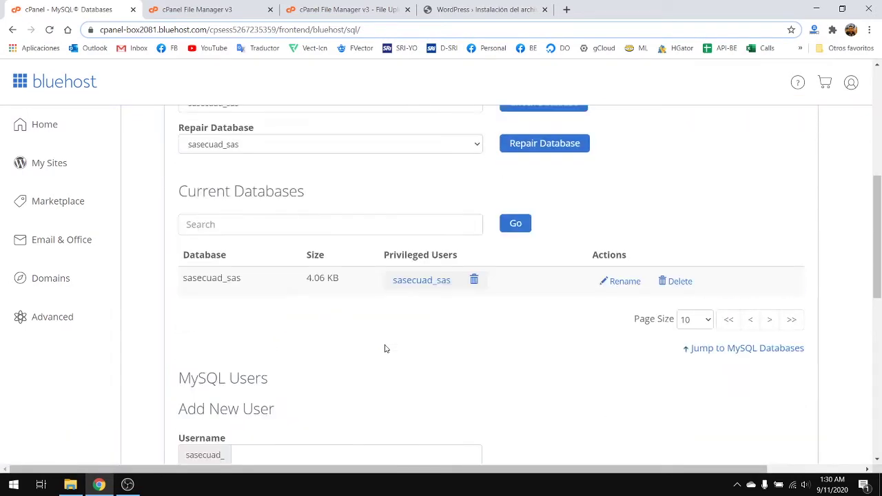
drag(182, 279, 286, 281)
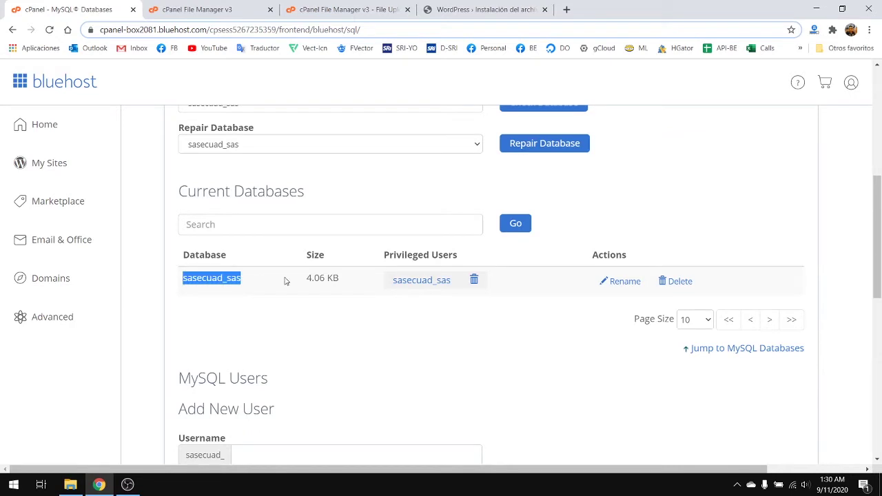
triple_click(412, 255)
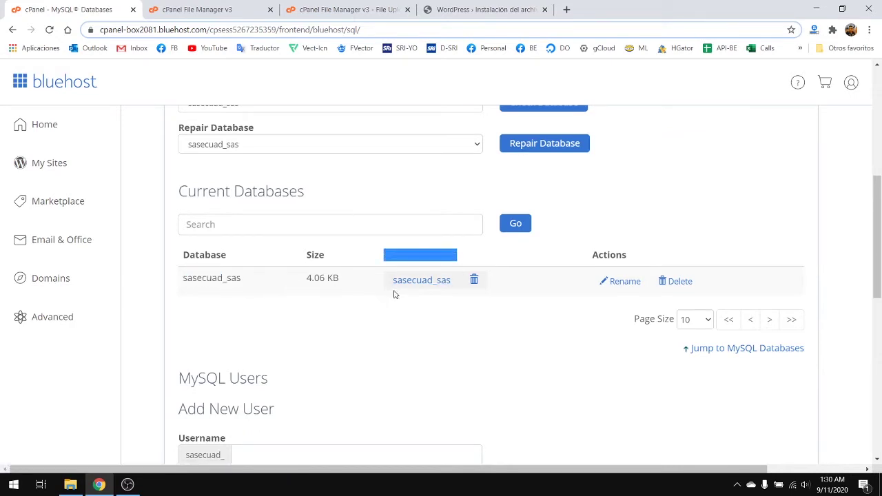
click(440, 319)
scroll(463, 304, up, 5)
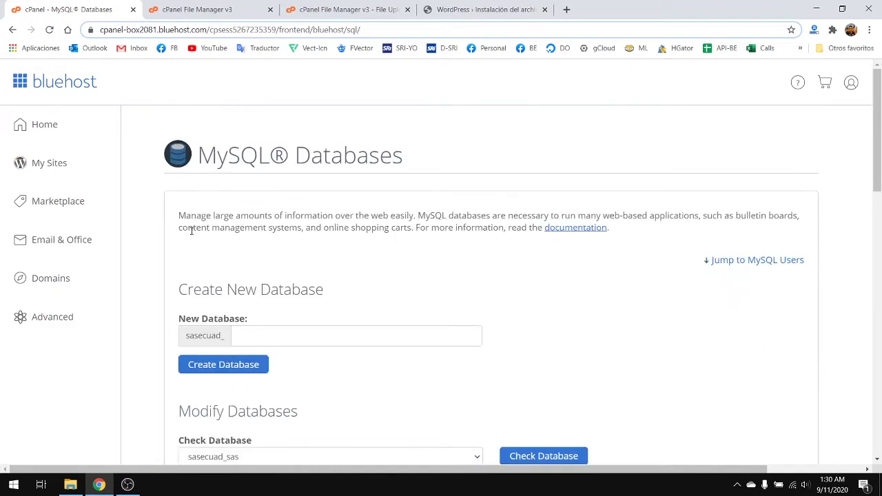
scroll(310, 291, down, 10)
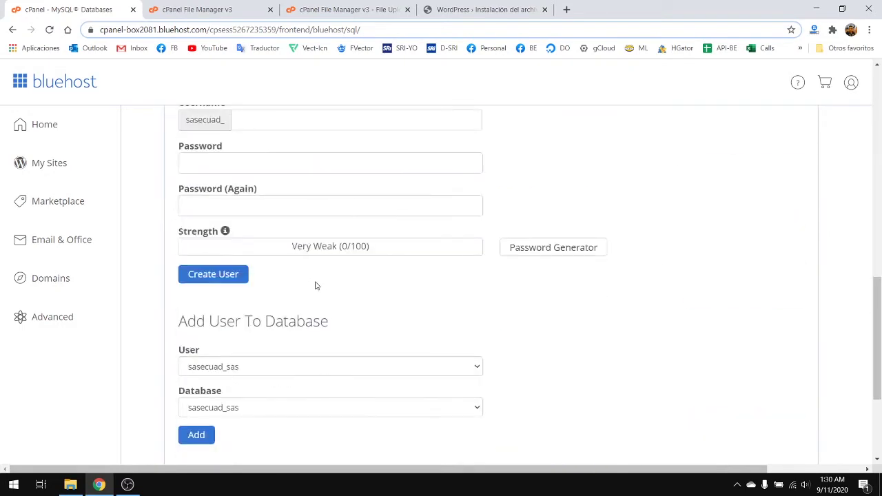
scroll(316, 285, up, 1)
click(221, 221)
click(222, 260)
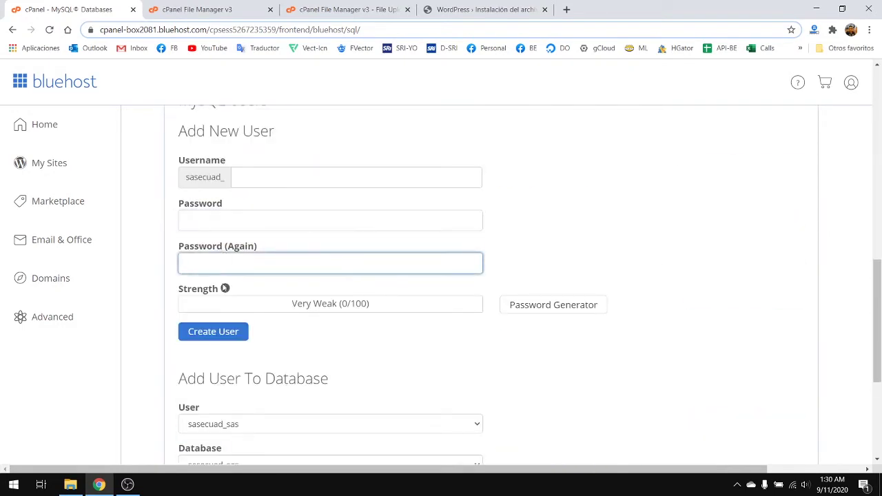
click(290, 177)
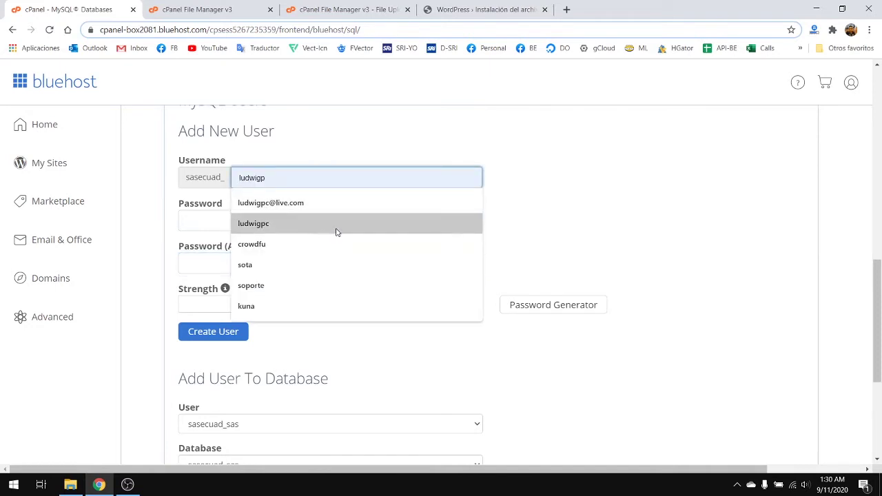
scroll(345, 207, up, 3)
scroll(354, 169, up, 2)
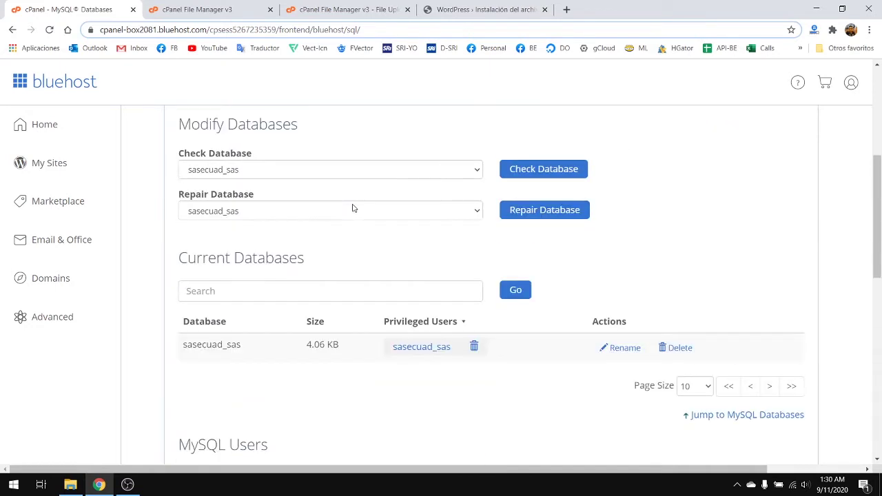
- Copy sasecuad_sas from the database list and switch to the WordPress setup tab
click(234, 171)
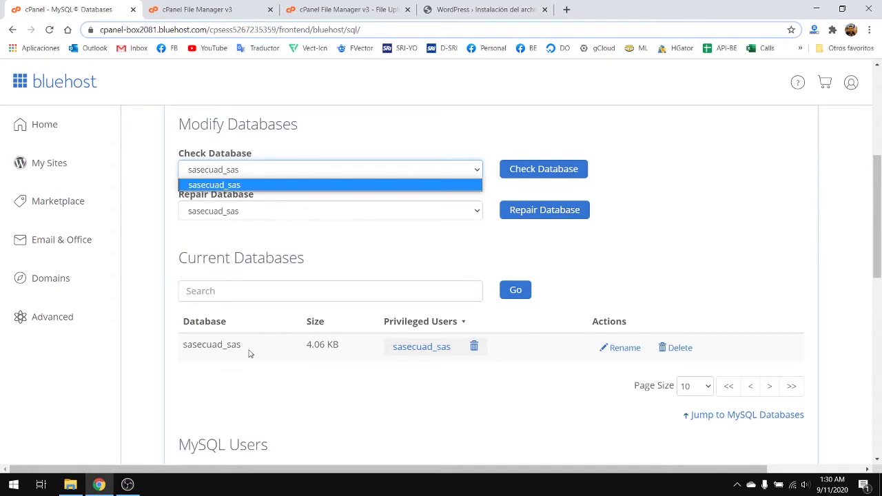
drag(250, 350, 183, 342)
key(ctrl+c)
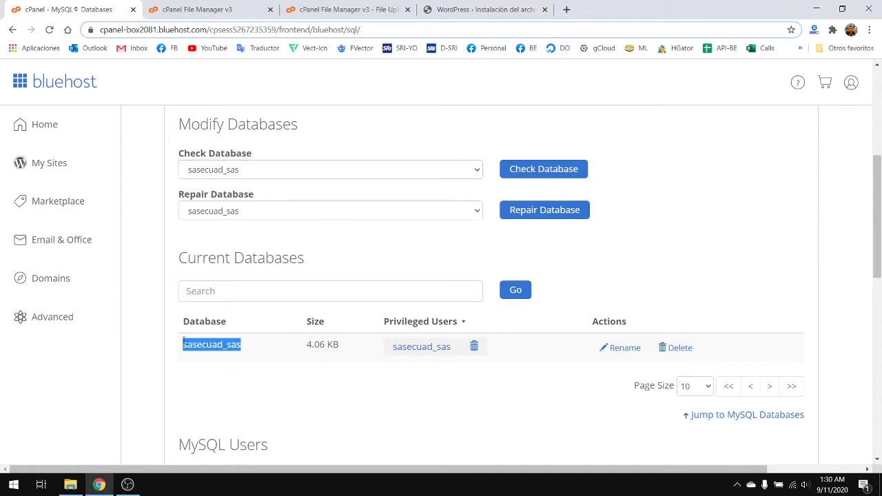
key(ctrl+Tab)
key(ctrl+Tab)
key(ctrl+Tab)
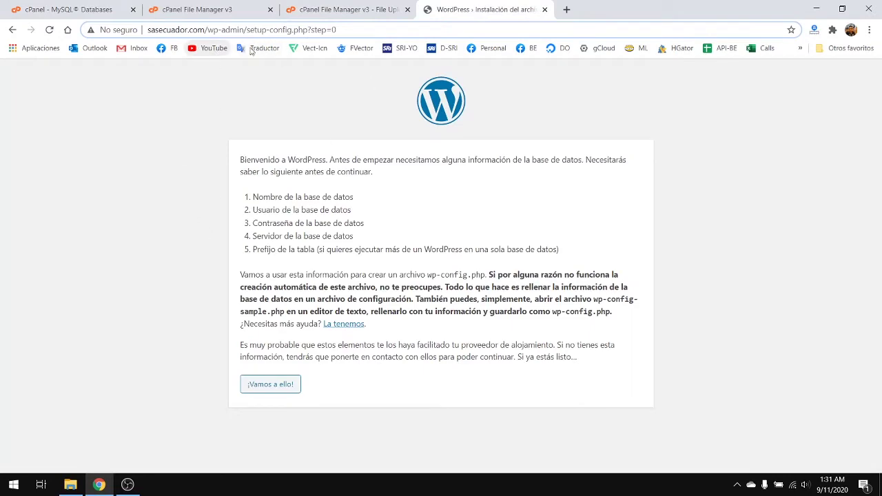
- Start the database connection form and replace the database name 'wordpress' with sasecuad_sas
click(206, 9)
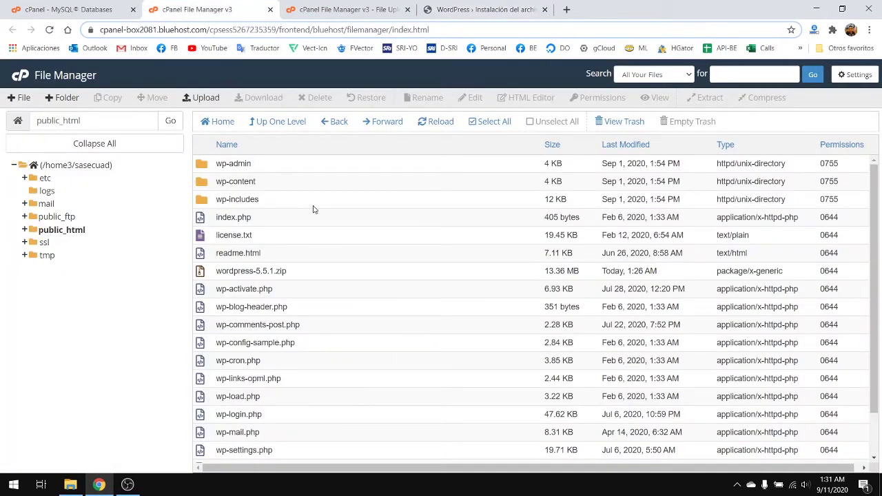
click(515, 9)
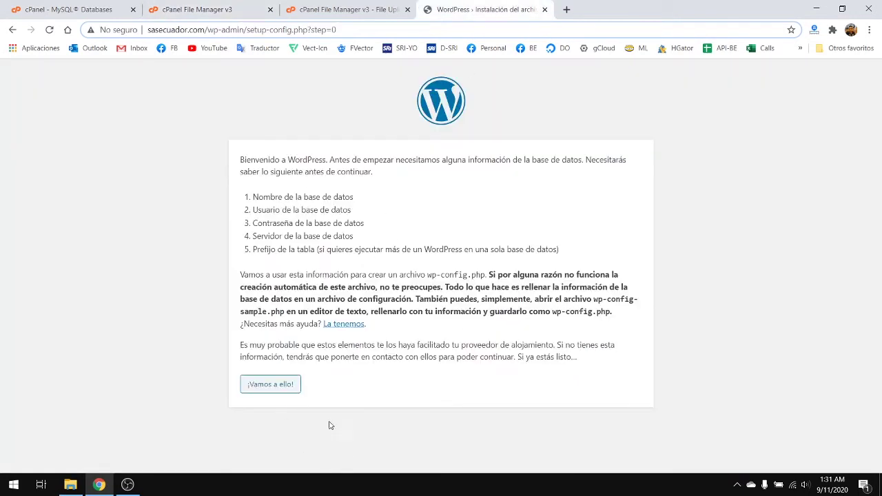
click(276, 387)
drag(407, 204, 261, 213)
key(ctrl+v)
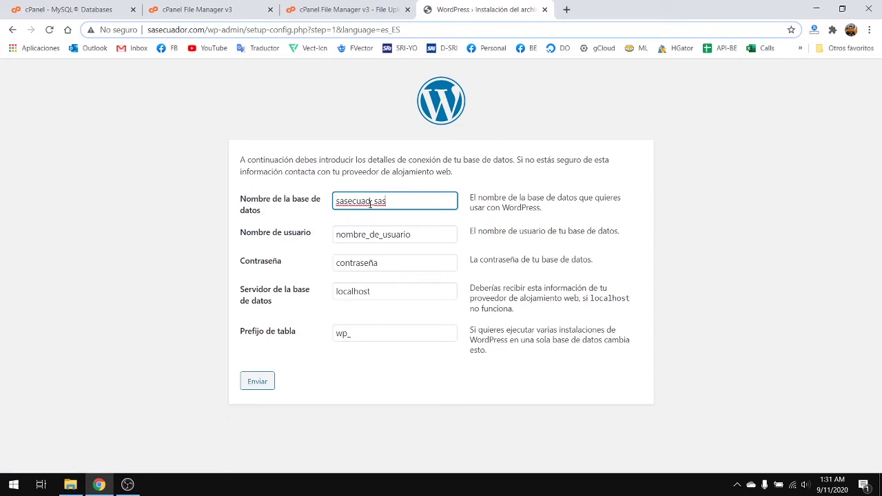
drag(370, 204, 300, 208)
click(386, 235)
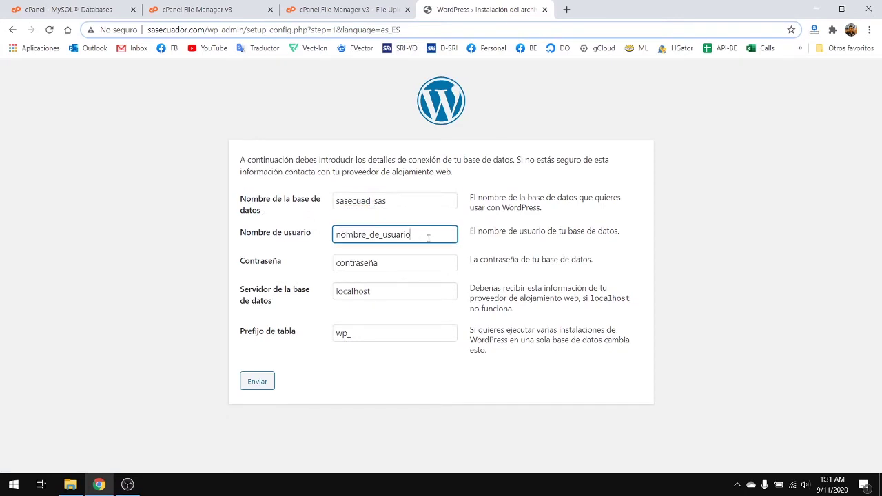
key(ctrl+a)
key(ctrl+v)
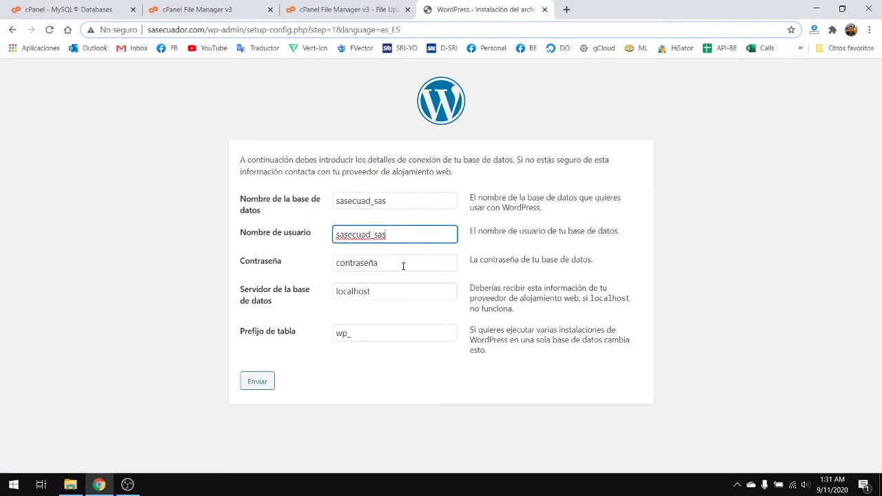
click(403, 266)
drag(422, 265, 207, 265)
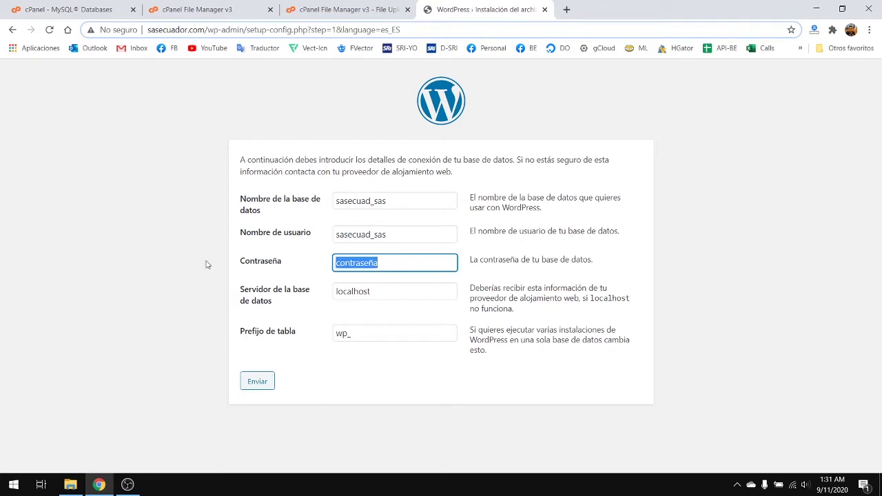
key(BackSpace)
text(123456)
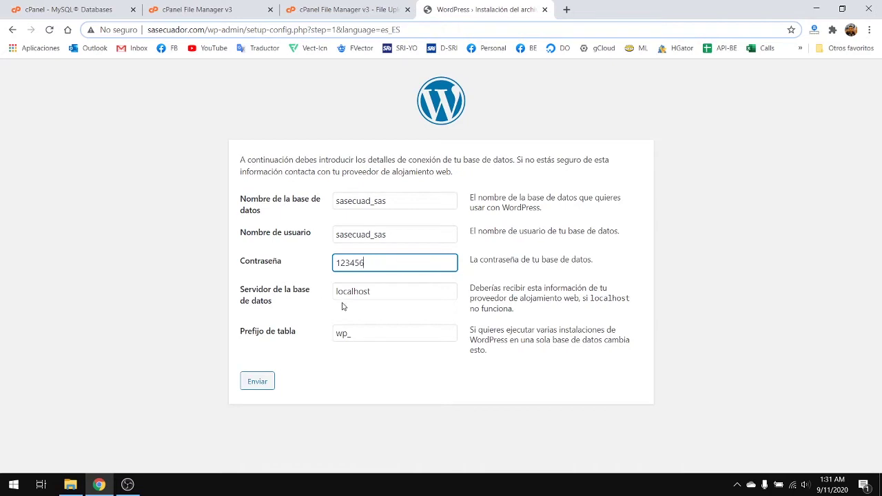
click(405, 291)
click(390, 332)
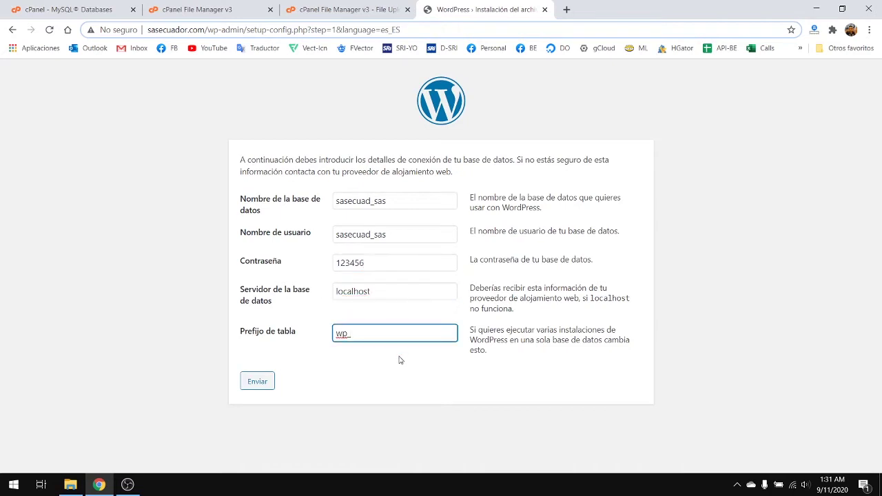
click(354, 387)
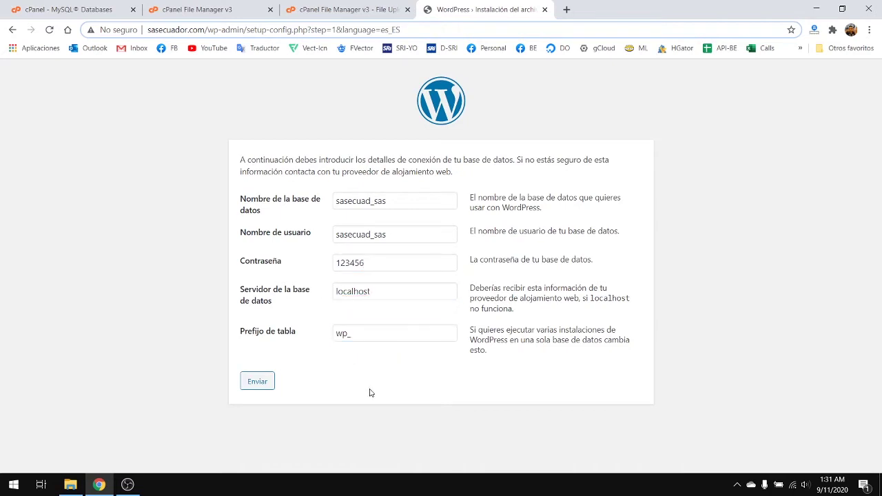
click(264, 385)
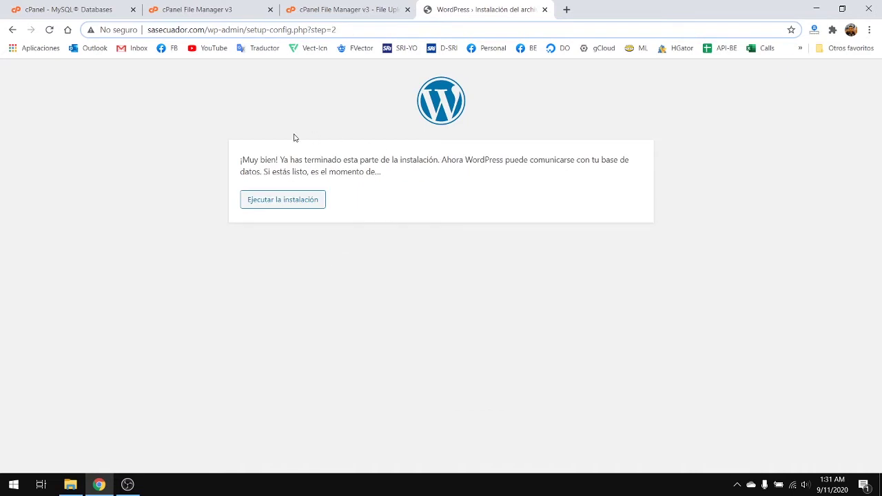
- Launch the installation with Ejecutar la instalación from the confirmation page
drag(240, 165, 338, 165)
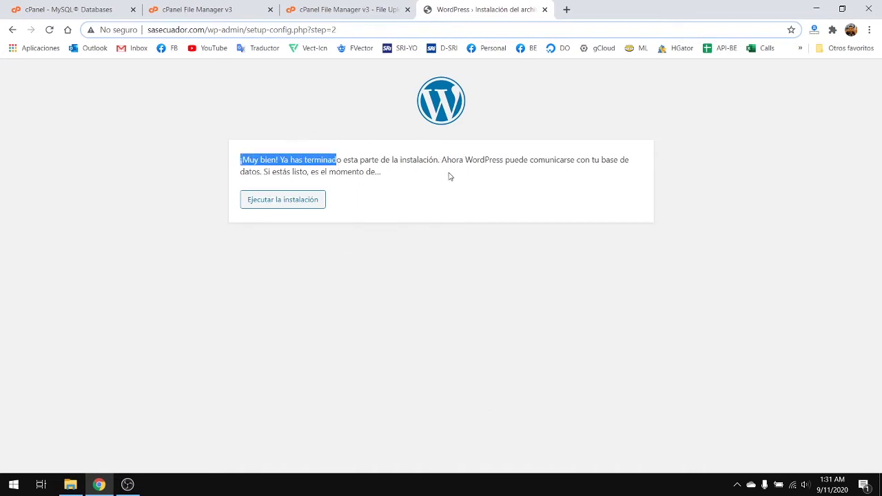
click(359, 171)
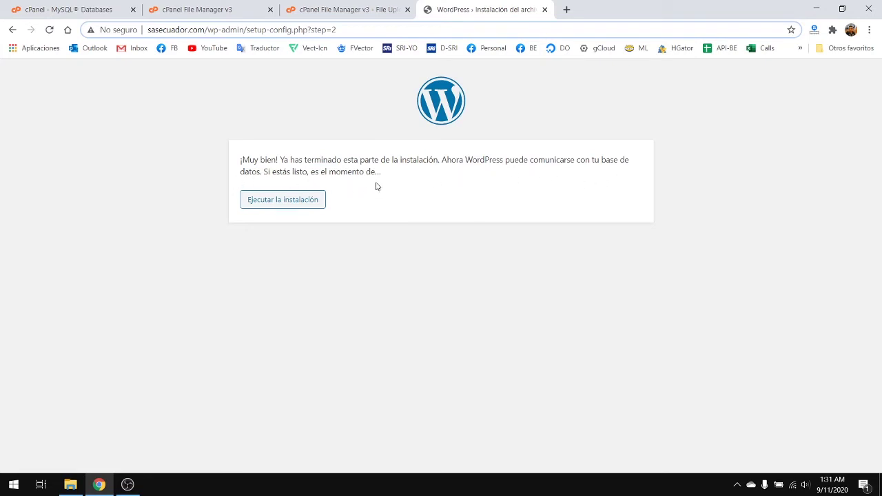
click(299, 199)
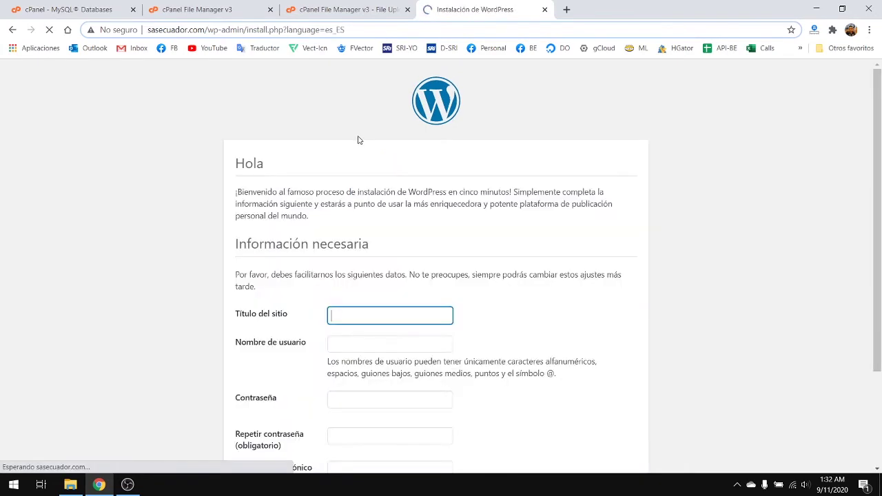
- Enter 'SAS Ecuador' as the site title (Título del sitio)
scroll(362, 223, down, 2)
scroll(417, 218, up, 2)
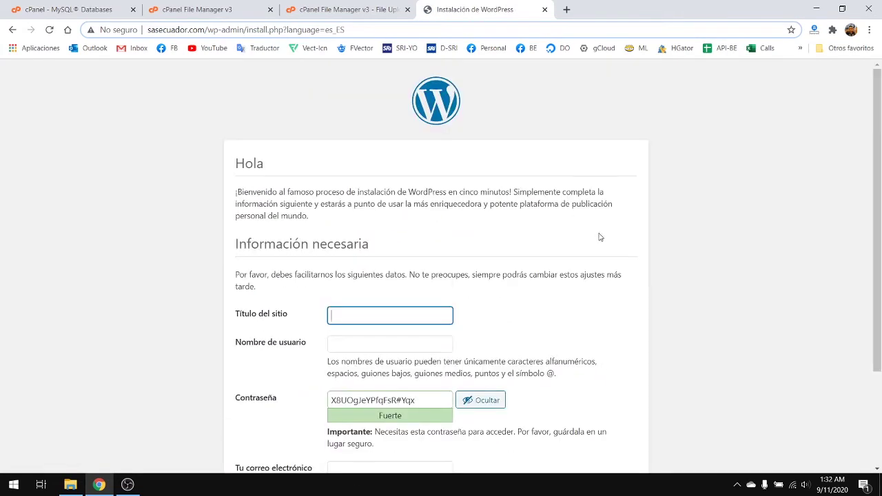
scroll(599, 236, down, 2)
scroll(622, 246, up, 2)
scroll(580, 195, down, 2)
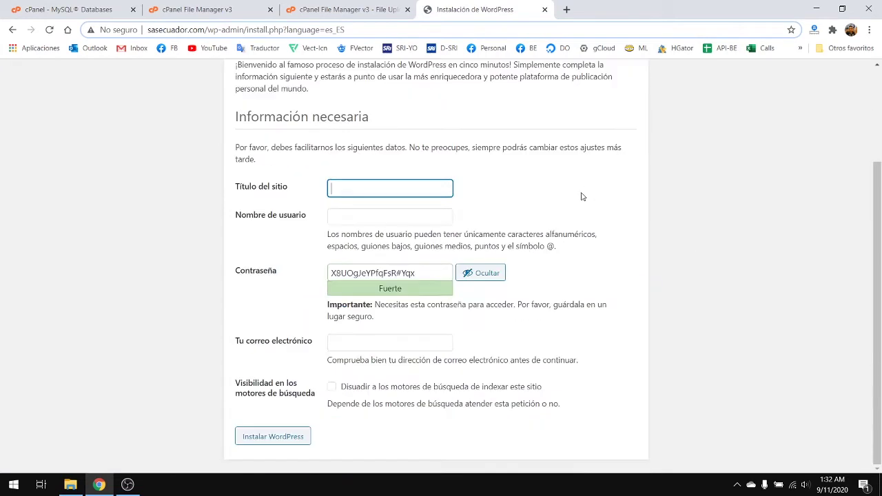
scroll(585, 193, up, 2)
scroll(527, 257, down, 1)
scroll(527, 257, down, 1)
click(374, 184)
text(Sas)
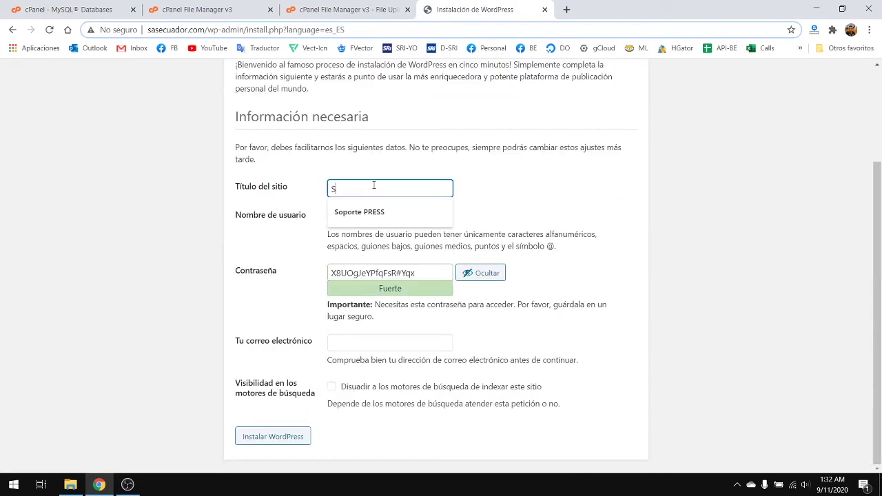
key(BackSpace)
text(AS Ecuador)
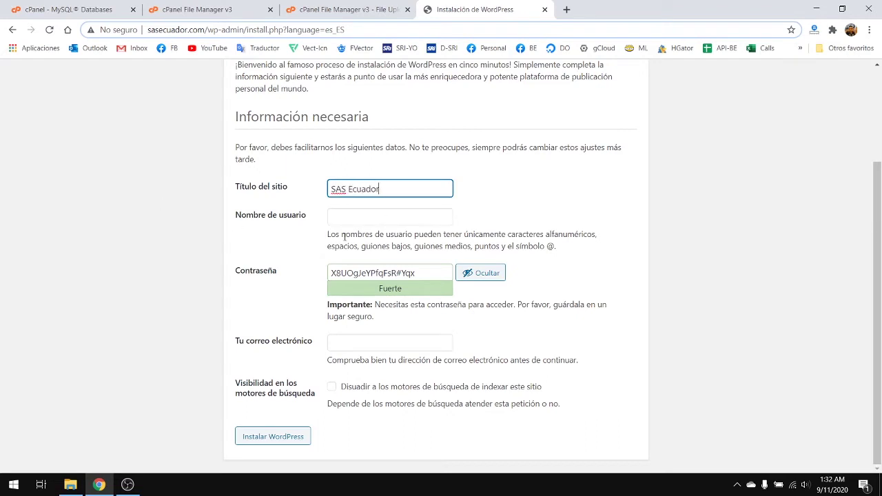
- Fill the admin username from the browser's saved suggestions
click(359, 221)
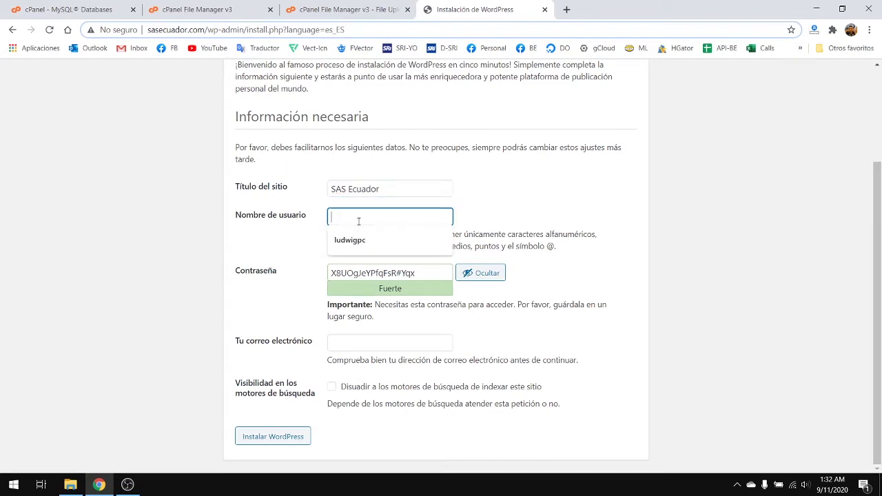
click(231, 236)
click(365, 219)
click(335, 239)
click(295, 224)
drag(251, 217, 288, 215)
click(238, 224)
click(258, 232)
click(238, 221)
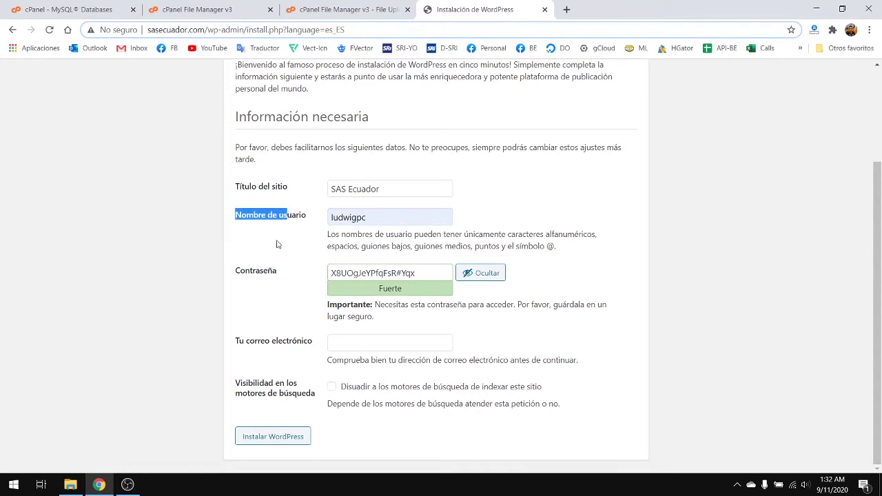
drag(236, 276, 250, 324)
click(268, 254)
click(255, 223)
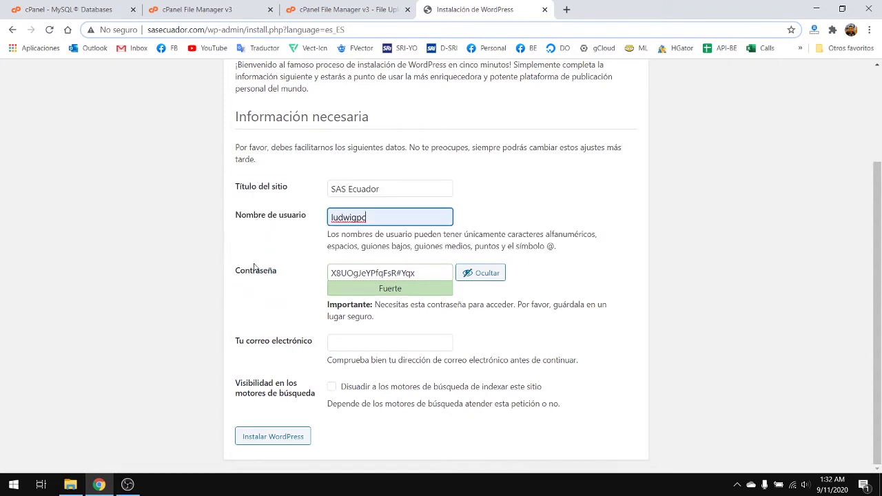
click(252, 274)
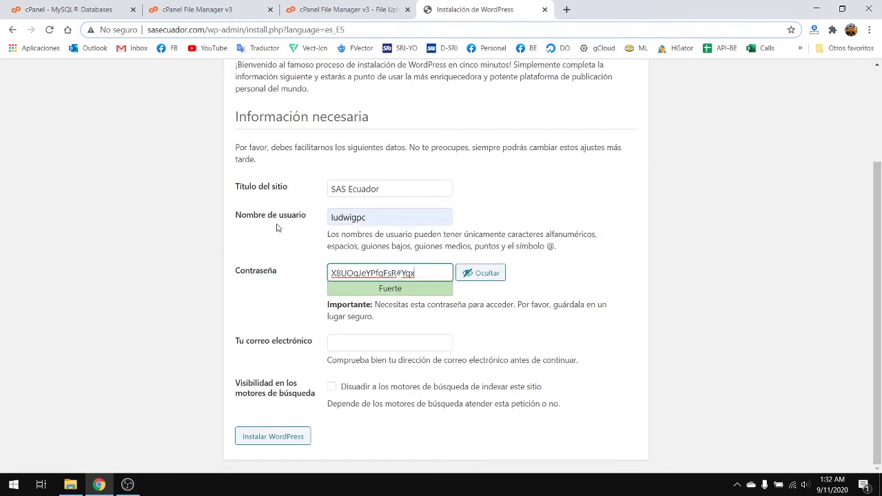
click(390, 219)
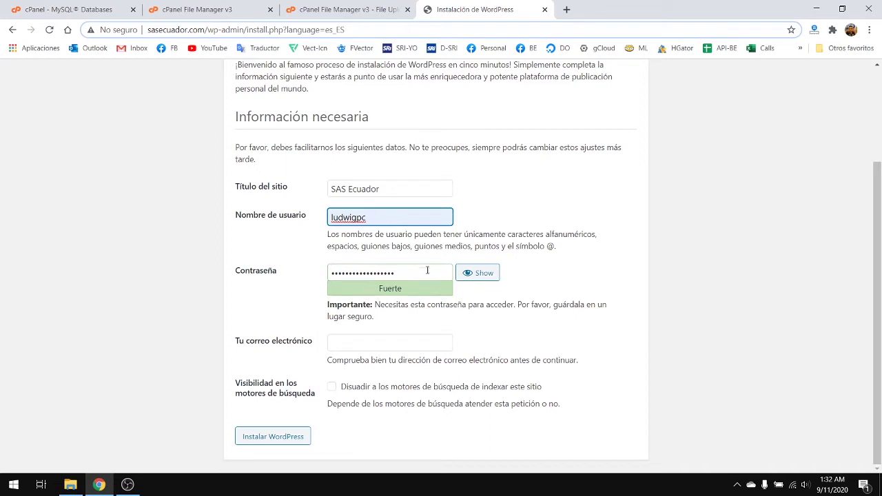
- Replace the generated password with a custom one and autofill the admin e-mail
double_click(427, 270)
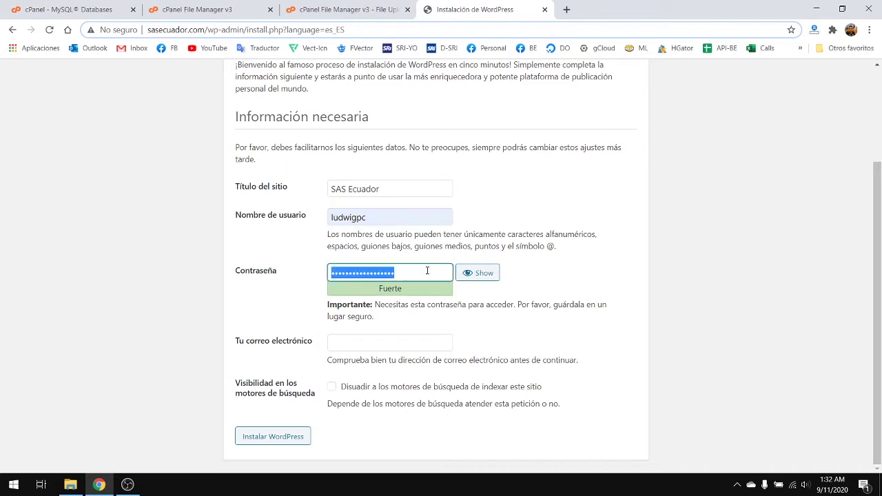
key(ctrl+v)
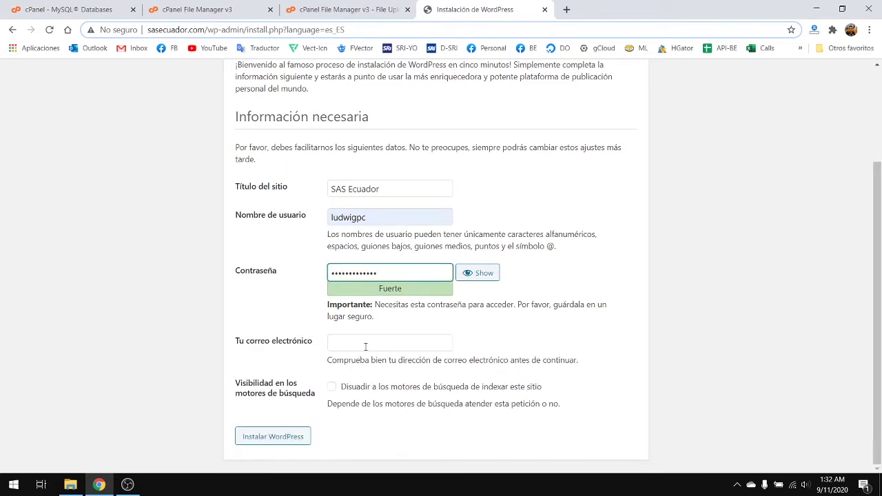
click(365, 347)
click(358, 364)
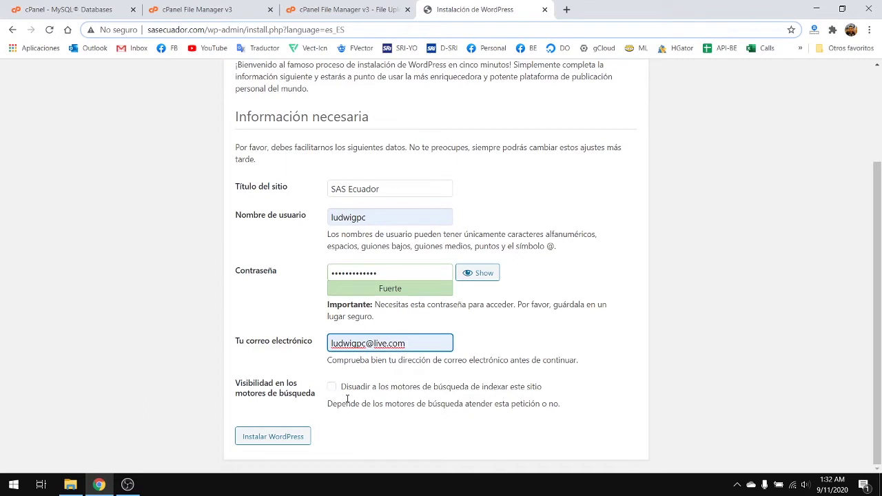
- Run Instalar WordPress and review the username and password on the success page
click(282, 439)
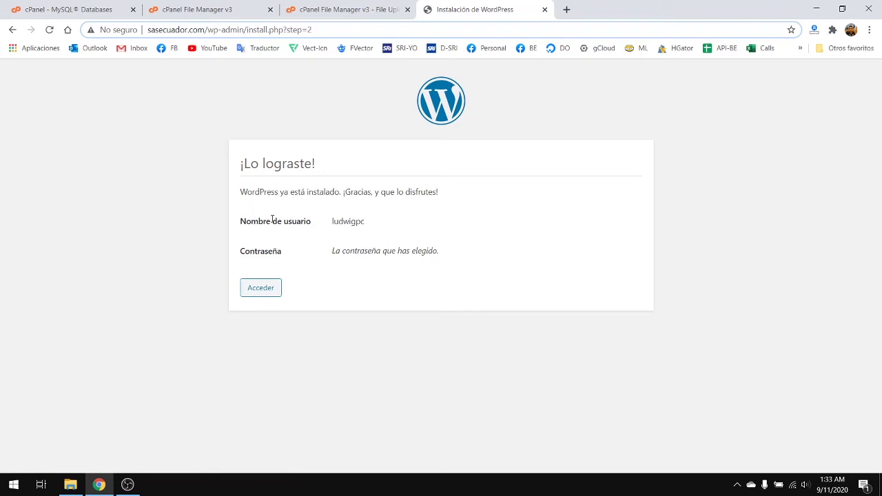
drag(245, 222, 441, 225)
click(367, 224)
drag(257, 253, 496, 257)
click(368, 254)
drag(339, 253, 517, 254)
click(516, 255)
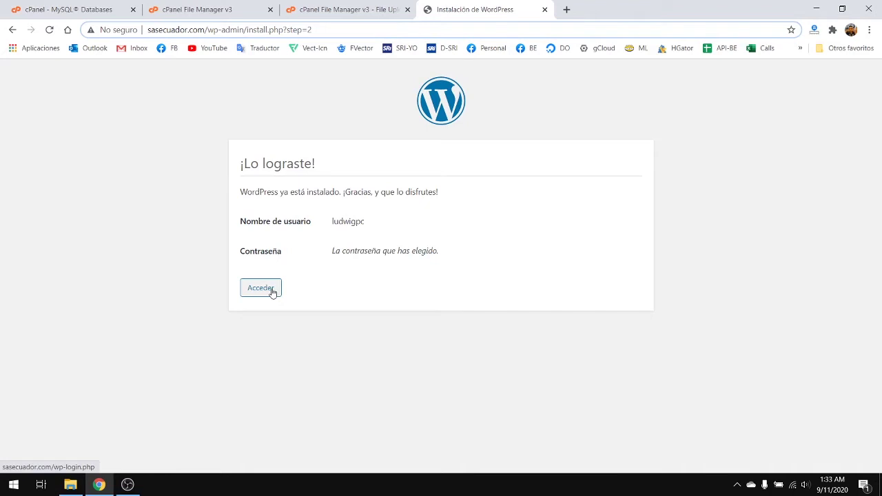
- Open the WordPress login page via Acceder, then close that tab
click(273, 292)
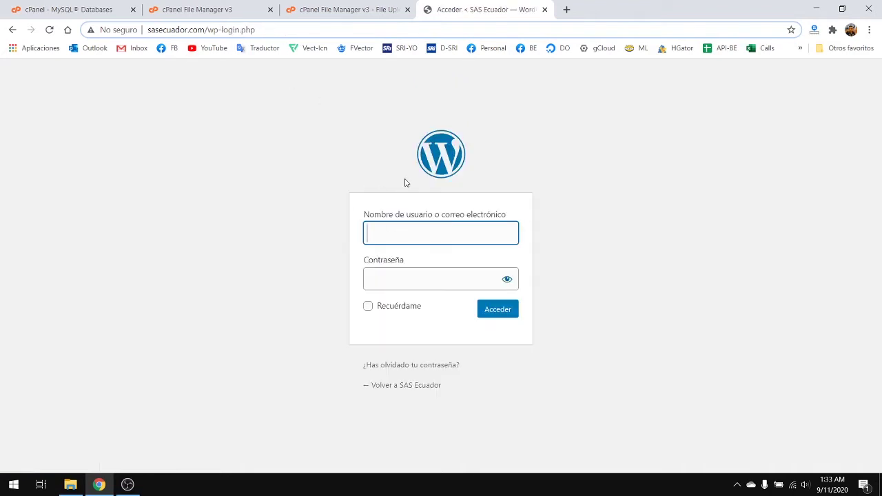
click(434, 235)
click(289, 224)
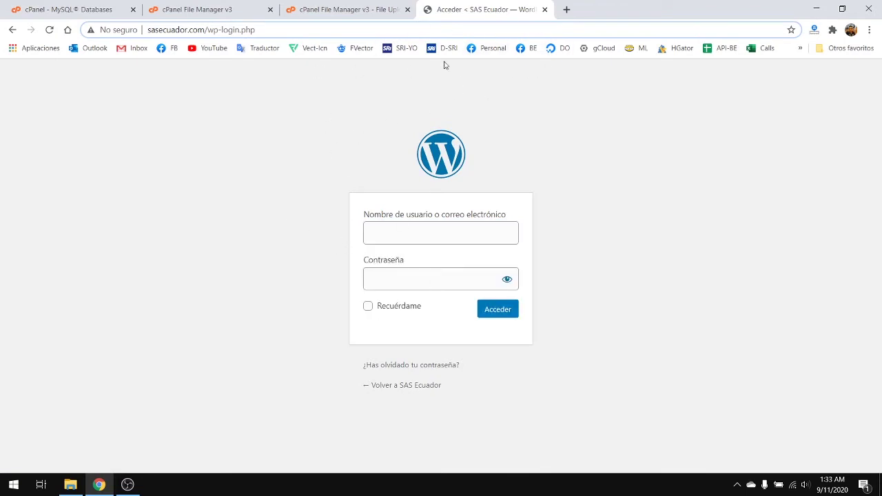
click(545, 9)
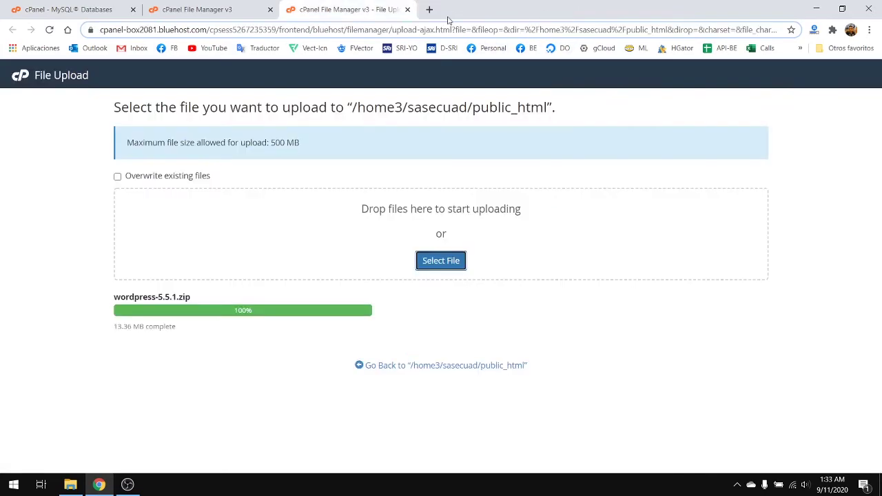
- Load sasecuador.com in a new tab and scroll through its '¡Hola, mundo!' front page
click(430, 9)
text(sas)
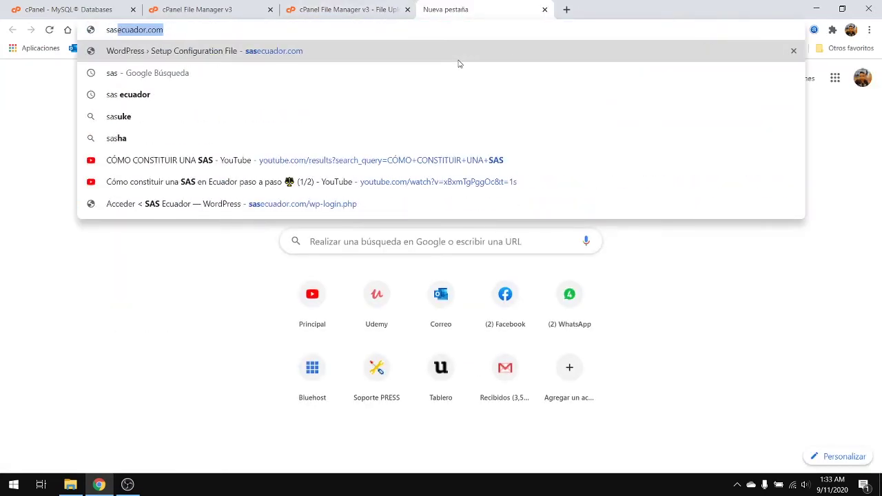
key(Return)
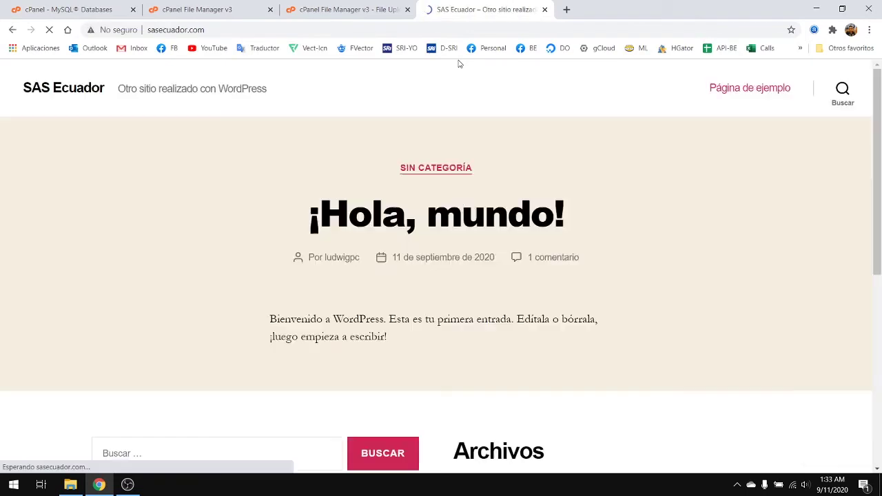
scroll(393, 255, down, 5)
scroll(396, 252, up, 5)
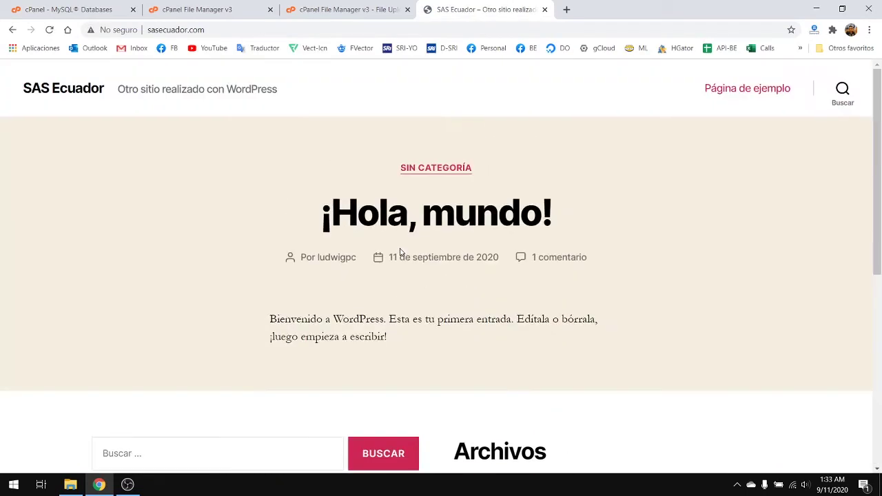
scroll(747, 176, down, 5)
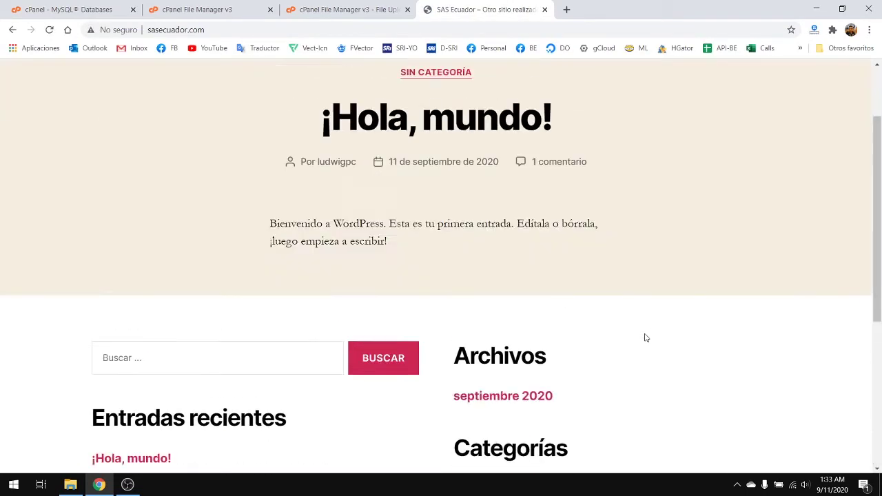
scroll(644, 337, up, 5)
scroll(482, 283, down, 5)
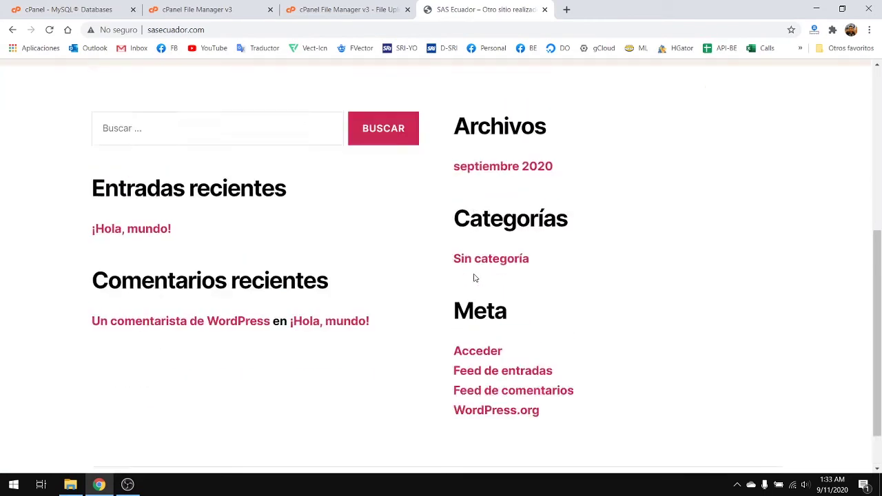
scroll(472, 277, up, 5)
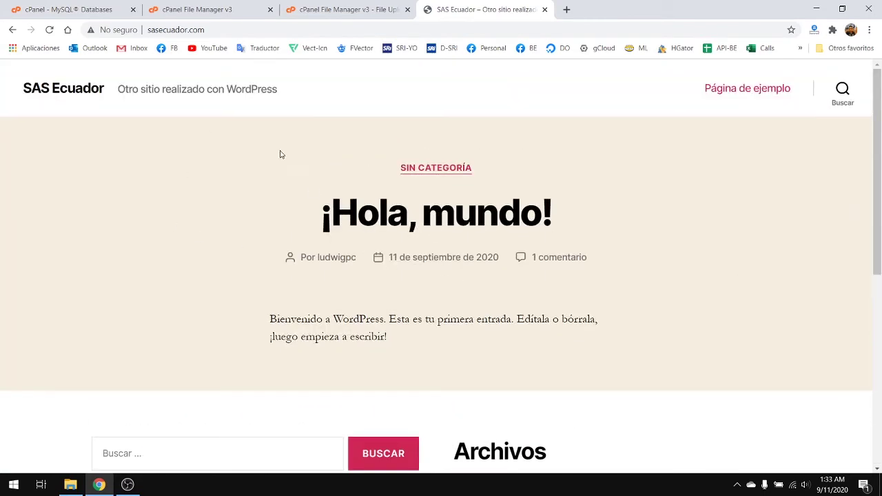
scroll(399, 276, down, 5)
scroll(386, 265, up, 5)
- Inspect the site address and its connection security info, then recheck the page
click(214, 29)
click(146, 31)
click(143, 30)
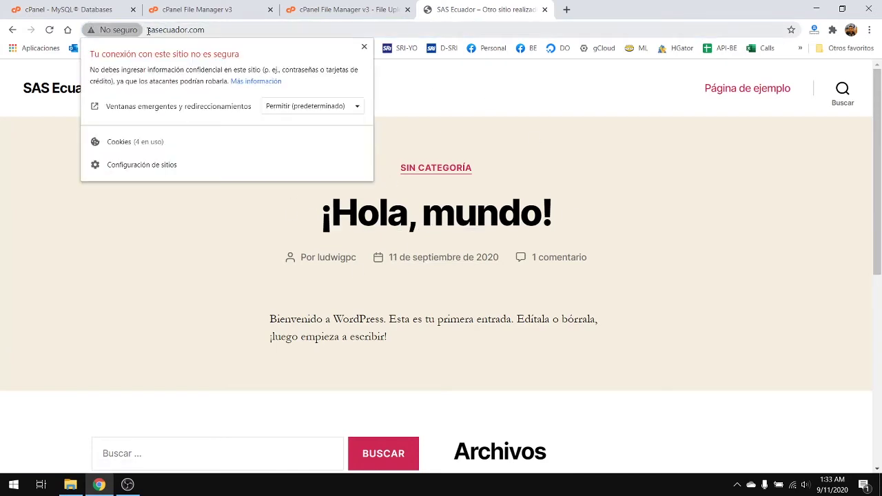
click(219, 33)
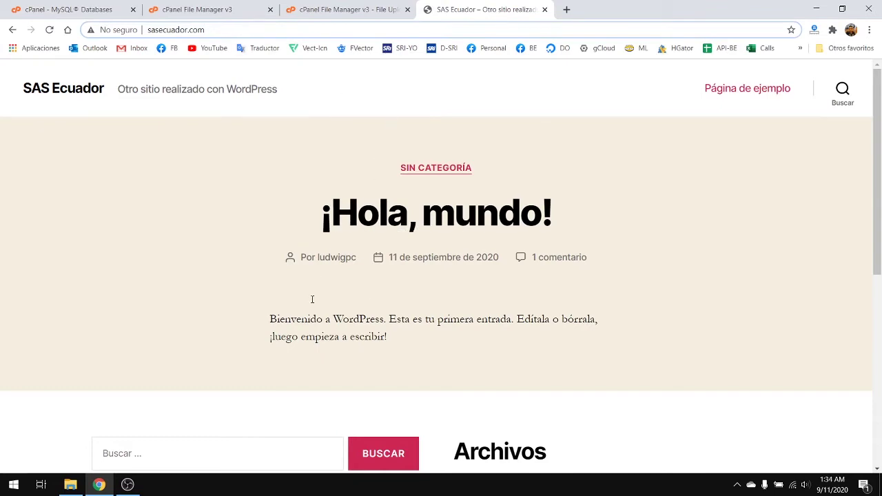
scroll(381, 319, down, 5)
scroll(357, 271, up, 5)
- Load sasecuador.com/wp-admin to reach the WordPress login form, then return to File Manager
text(/)
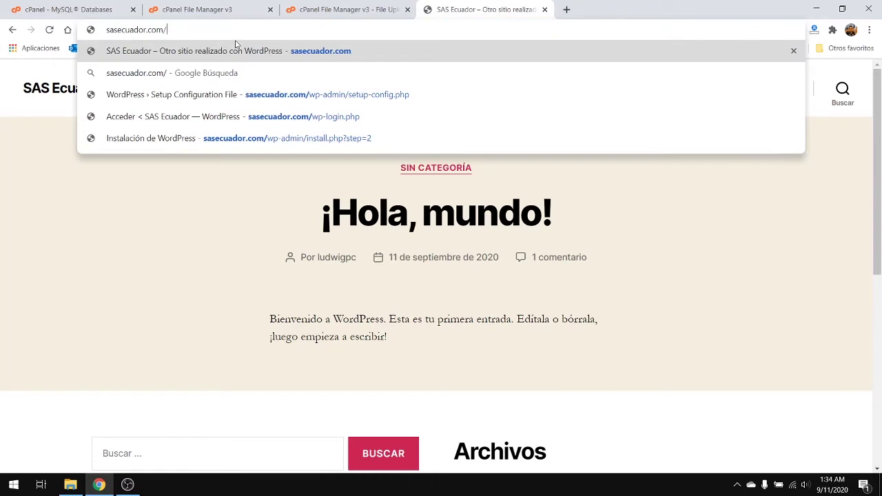
text(wp-admin)
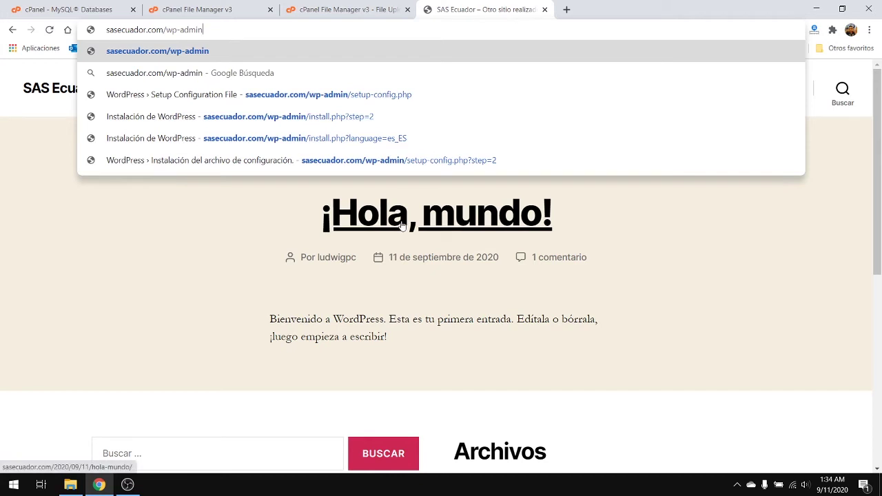
key(Return)
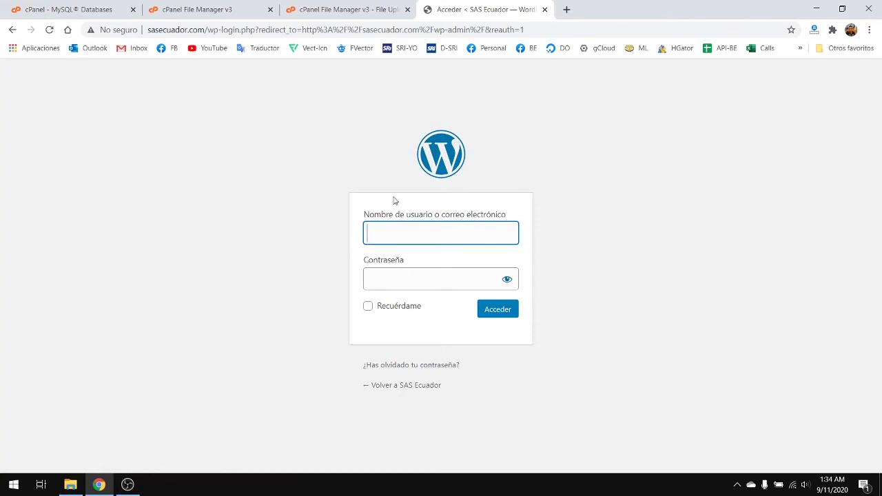
click(219, 6)
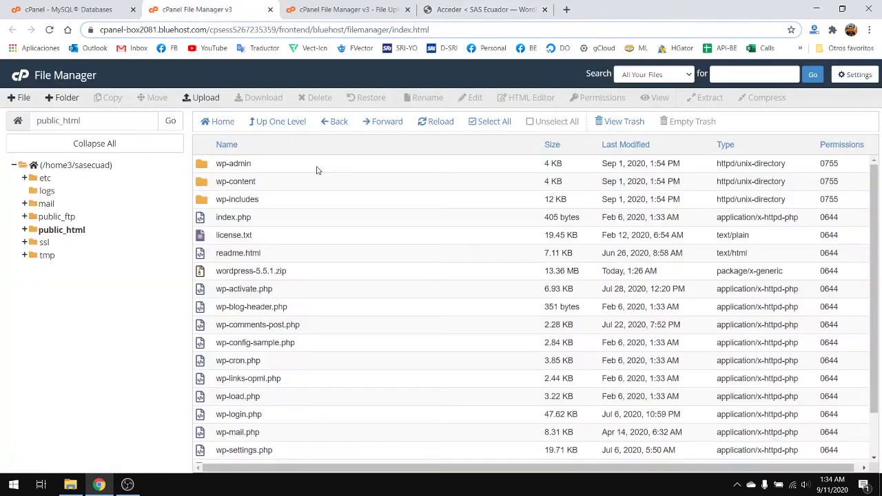
- Cycle through the MySQL Databases, File Manager, File Upload and WordPress login tabs
click(81, 5)
click(204, 6)
click(334, 6)
click(431, 5)
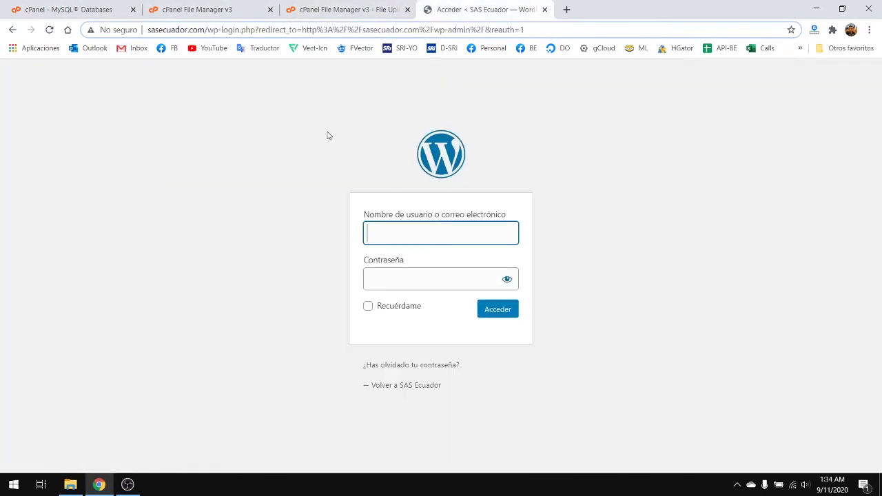
click(71, 5)
click(165, 6)
click(318, 6)
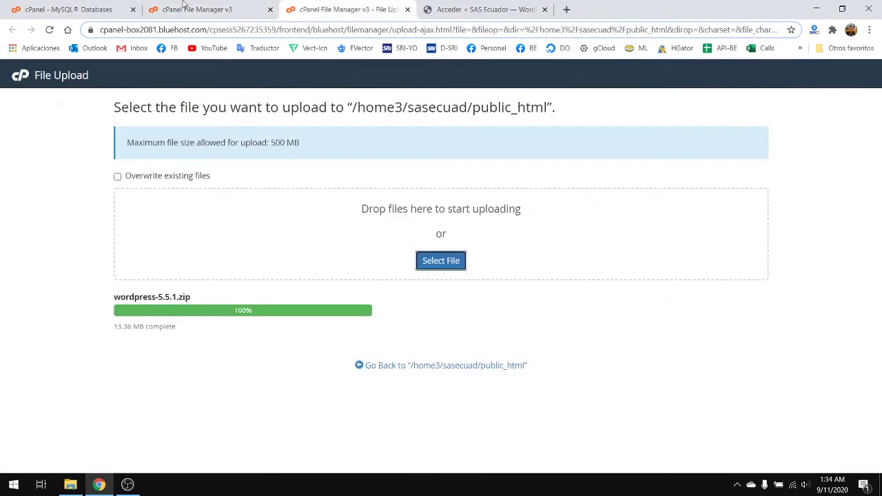
click(104, 5)
click(203, 6)
click(314, 5)
- Close the MySQL Databases, File Manager and File Upload tabs
click(112, 6)
click(132, 9)
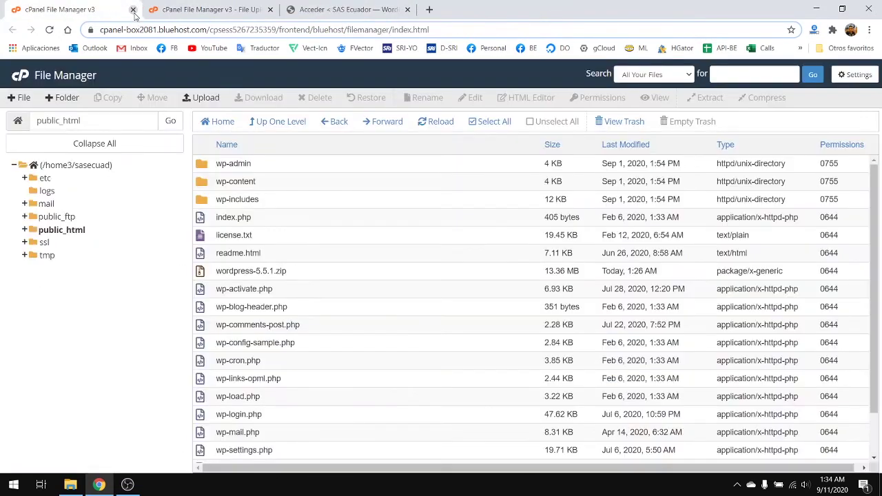
click(133, 9)
click(133, 9)
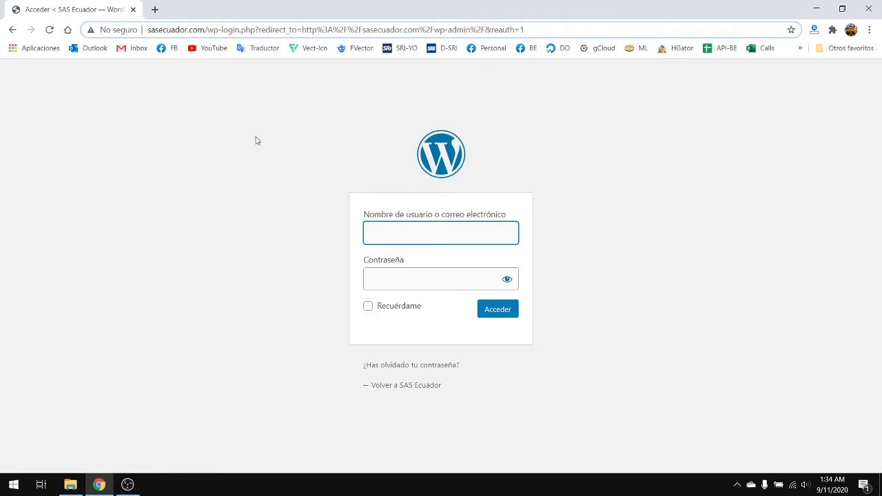
- Log in to WordPress with the saved admin username and the account password
click(401, 238)
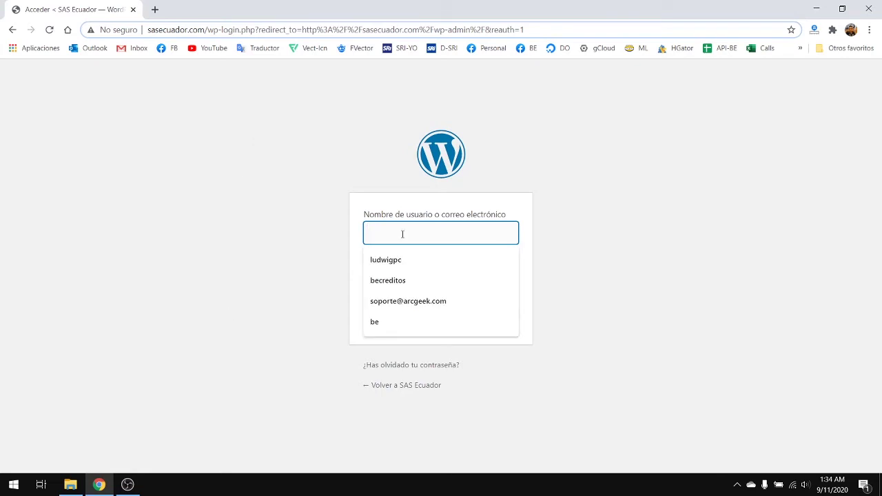
click(403, 257)
click(386, 272)
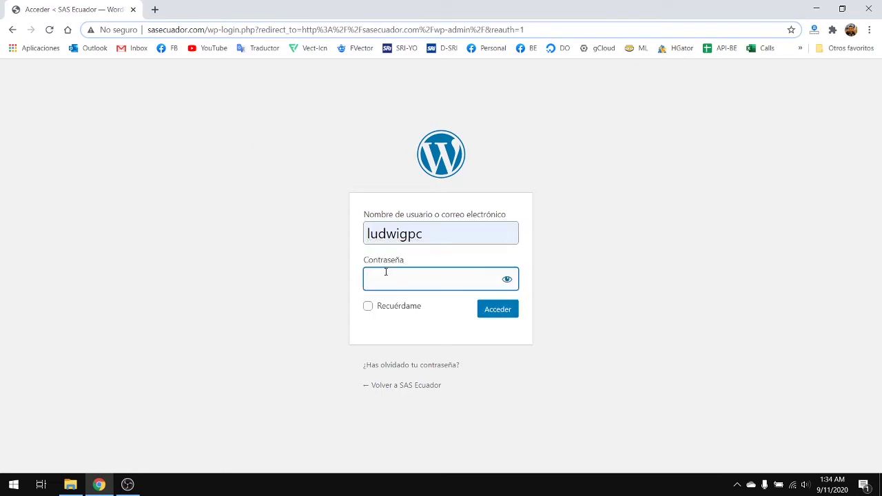
text(*************)
key(Return)
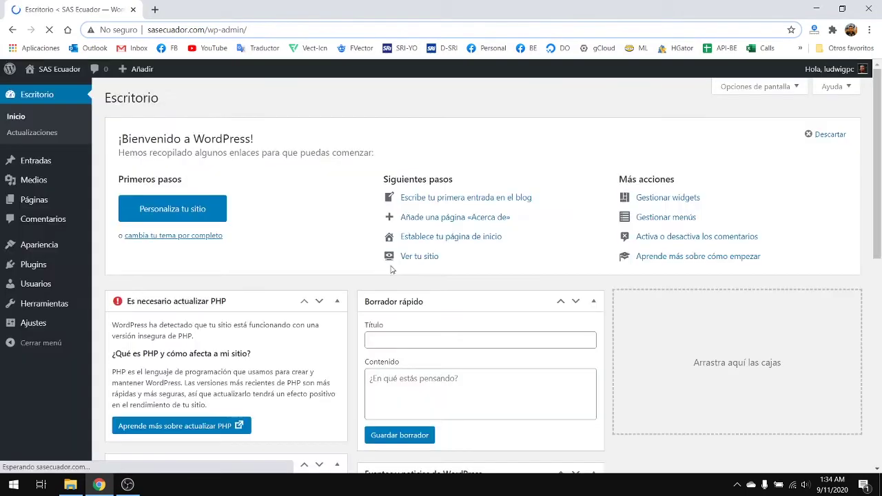
scroll(482, 211, down, 6)
scroll(481, 212, up, 5)
scroll(482, 212, up, 2)
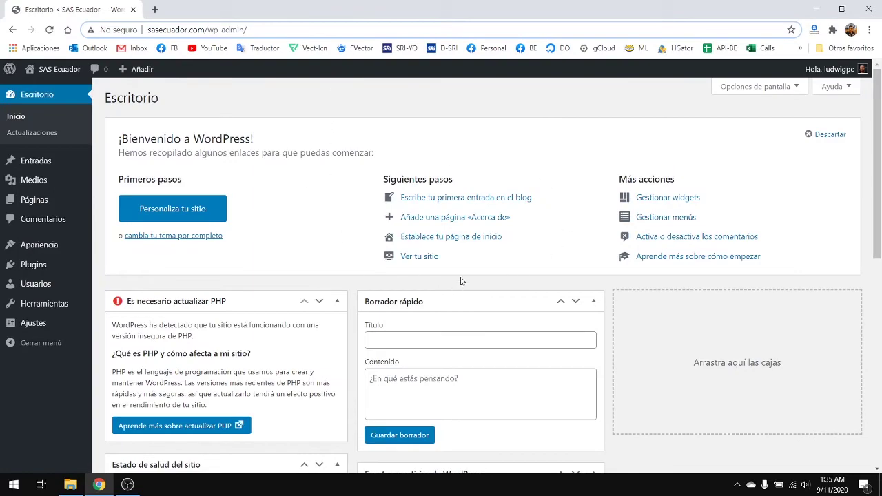
scroll(263, 225, down, 5)
scroll(35, 244, down, 2)
scroll(55, 269, up, 2)
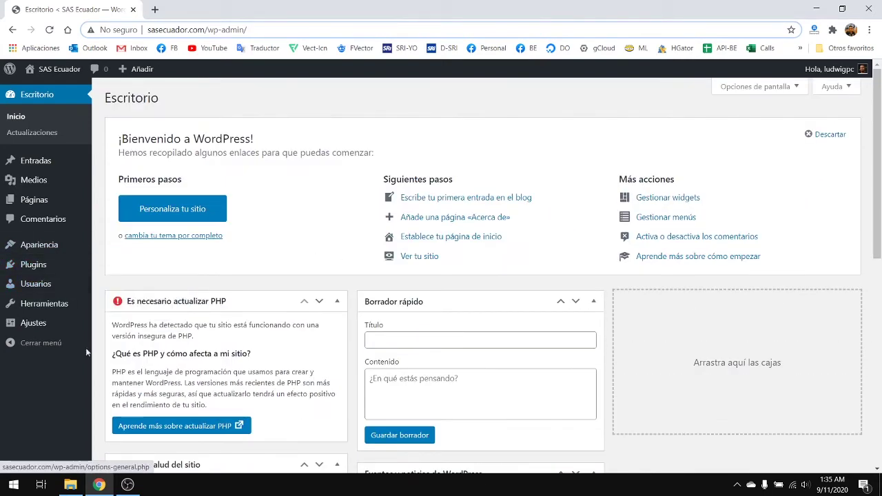
- In General Settings, change both the WordPress and site addresses from http to https
mouse_move(62, 322)
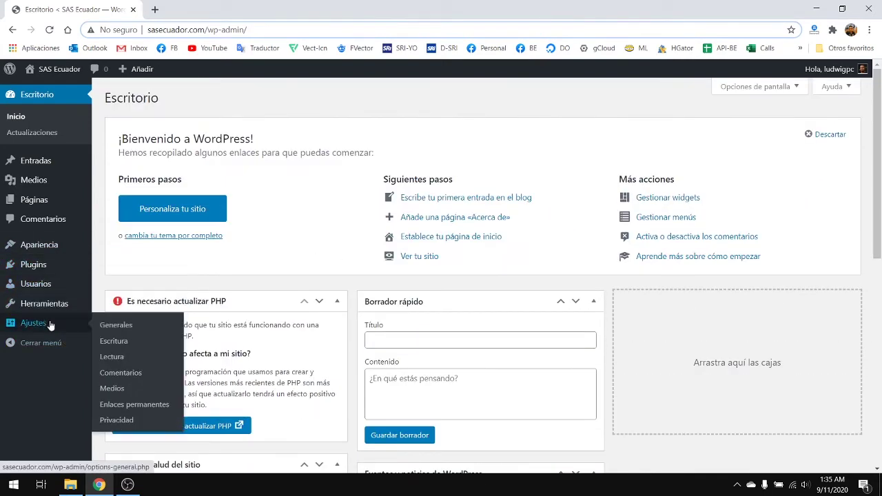
click(141, 327)
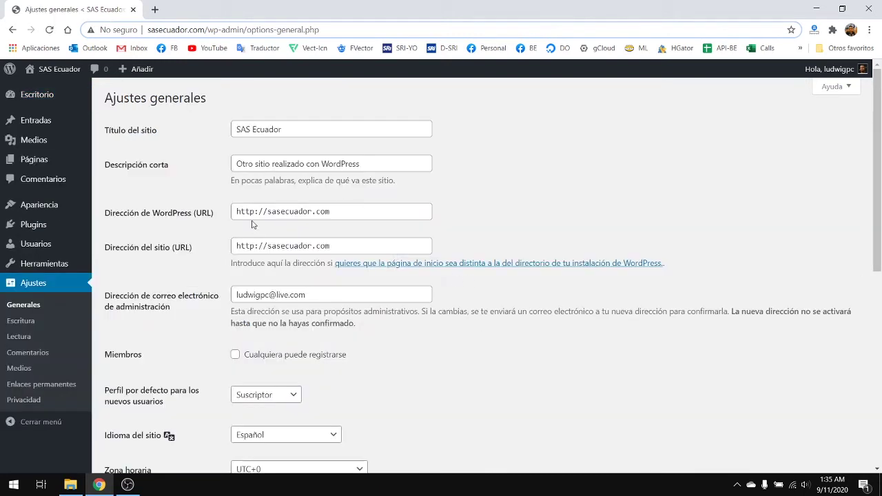
double_click(253, 213)
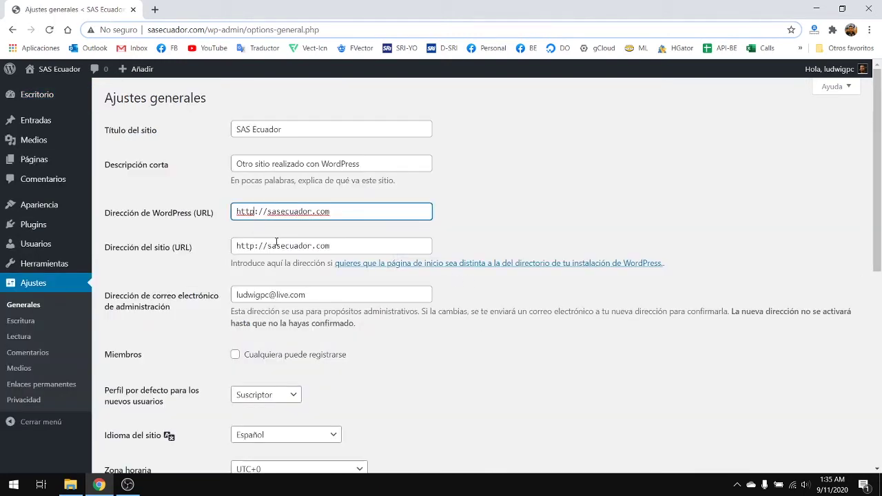
text(s)
click(256, 246)
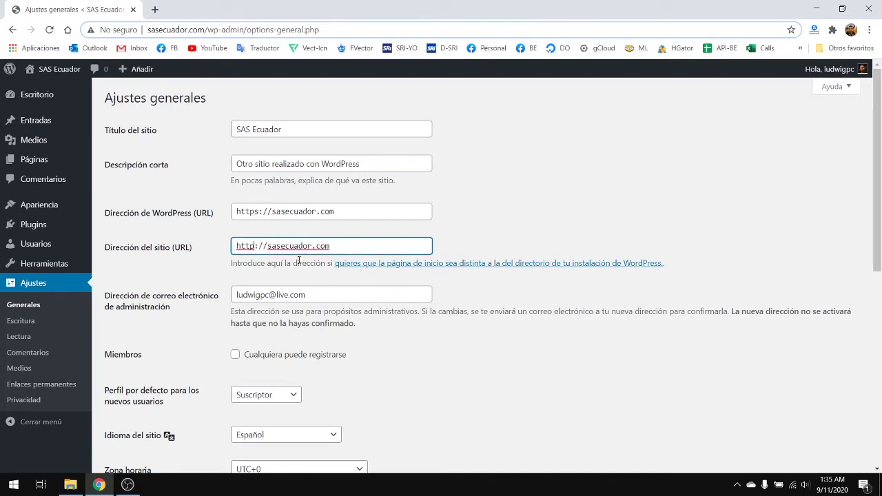
text(s)
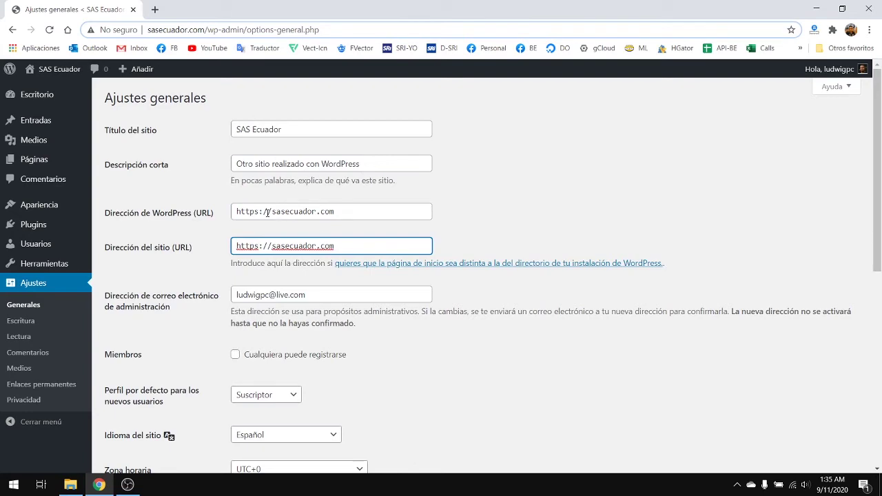
- Replace the tagline with 'Sociedades por Acciones Simplificadas'
scroll(292, 300, down, 1)
scroll(311, 224, up, 1)
drag(396, 159, 143, 159)
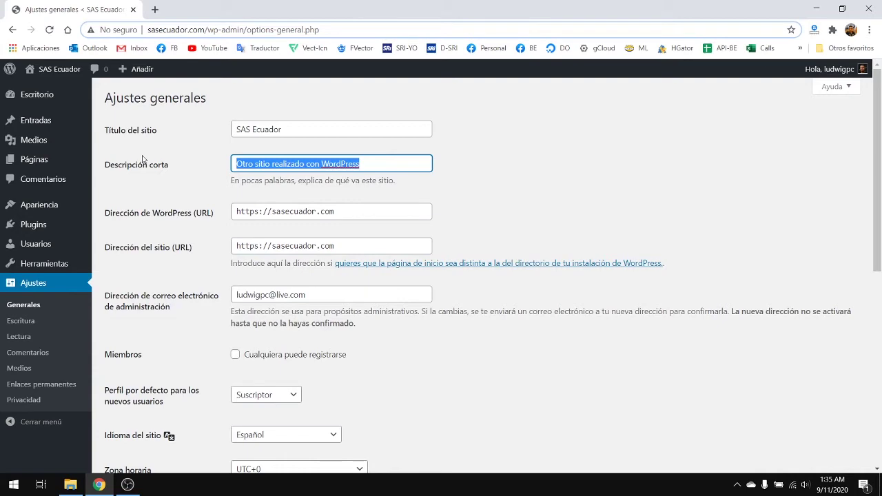
text(Sociedades por Acciones Simplificadas)
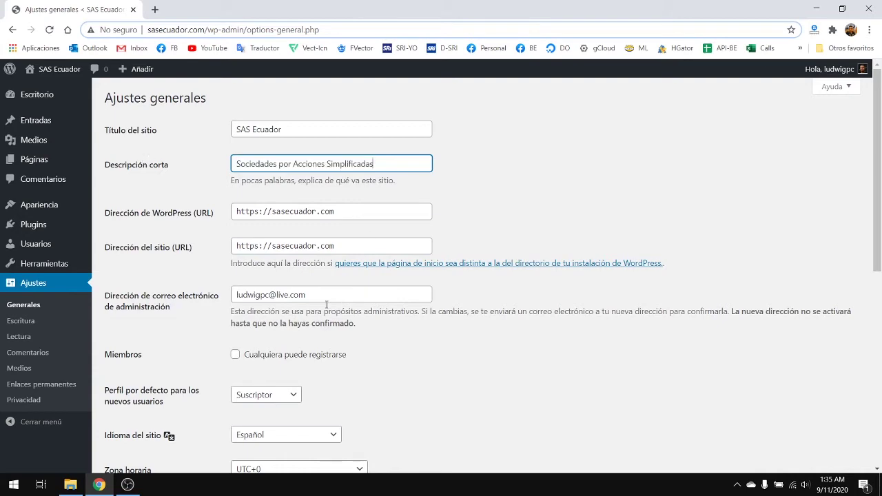
scroll(303, 304, down, 2)
scroll(185, 326, down, 2)
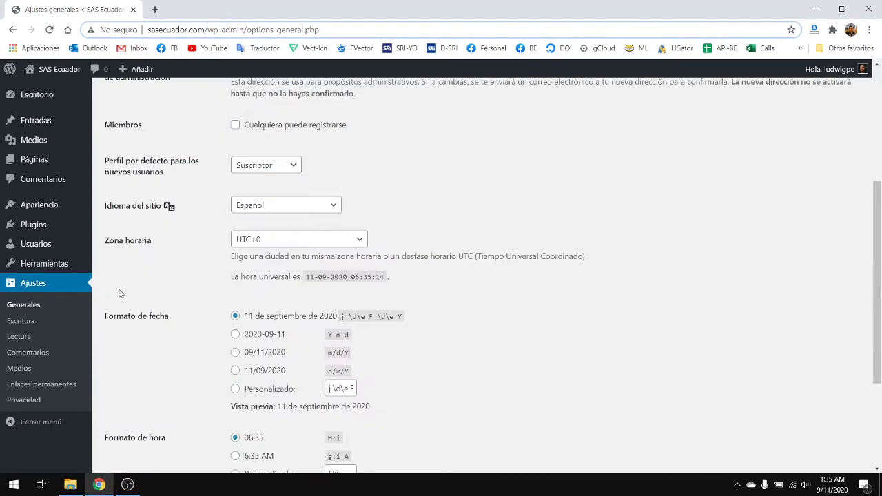
- Set Zona horaria to UTC-5 and save the general settings with Guardar cambios
click(262, 241)
scroll(295, 178, up, 5)
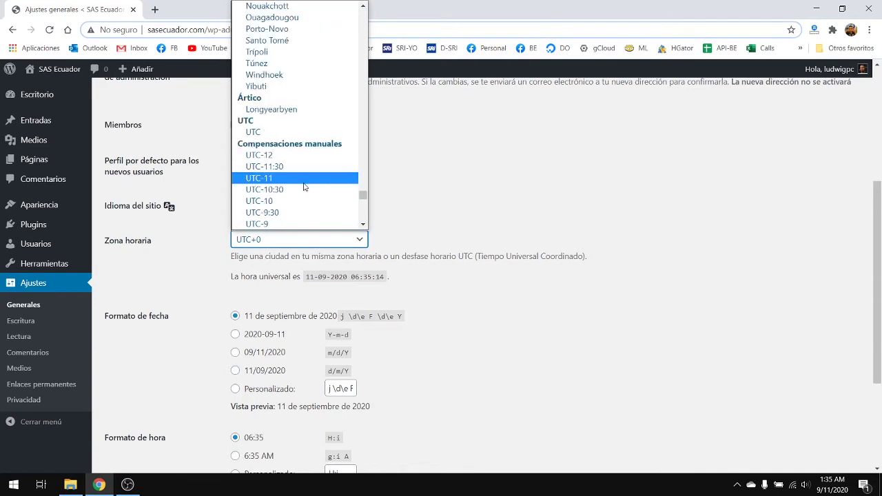
scroll(304, 186, down, 7)
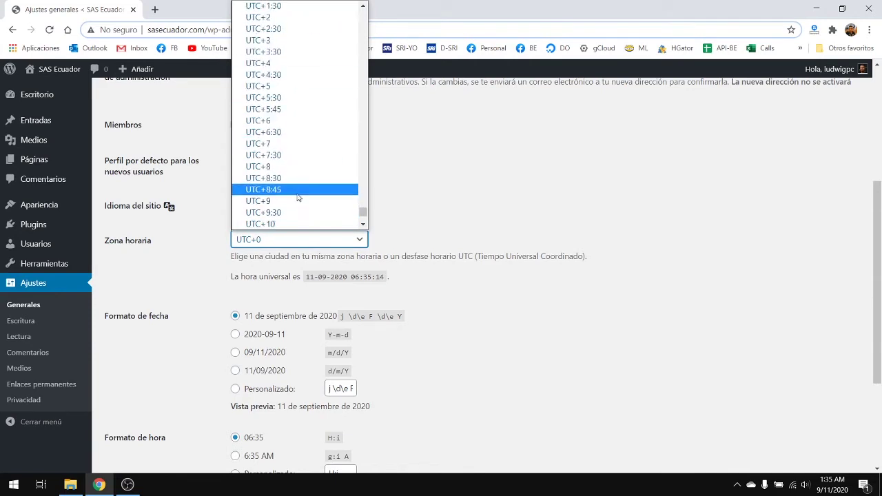
scroll(311, 181, up, 3)
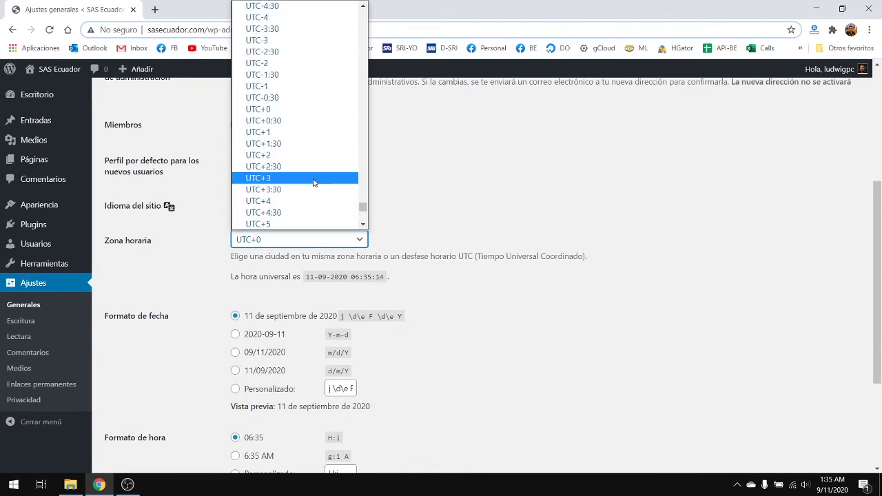
scroll(310, 176, down, 5)
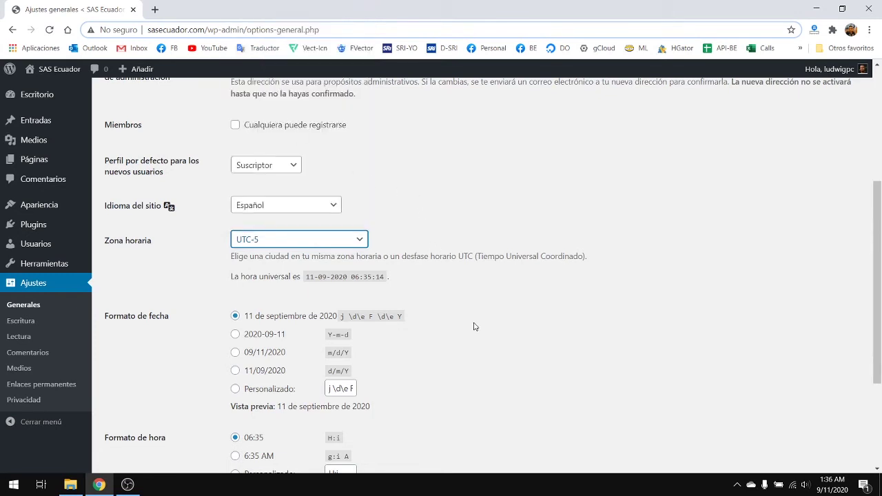
scroll(229, 365, down, 2)
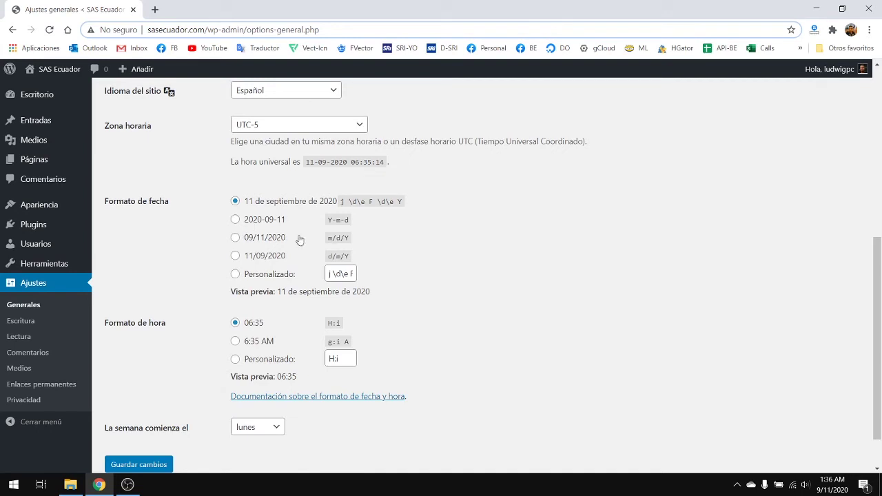
scroll(350, 302, down, 1)
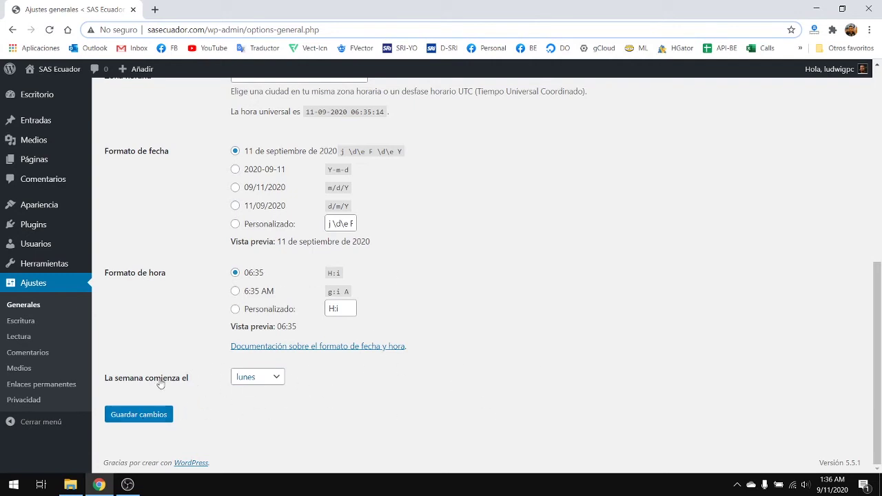
click(149, 418)
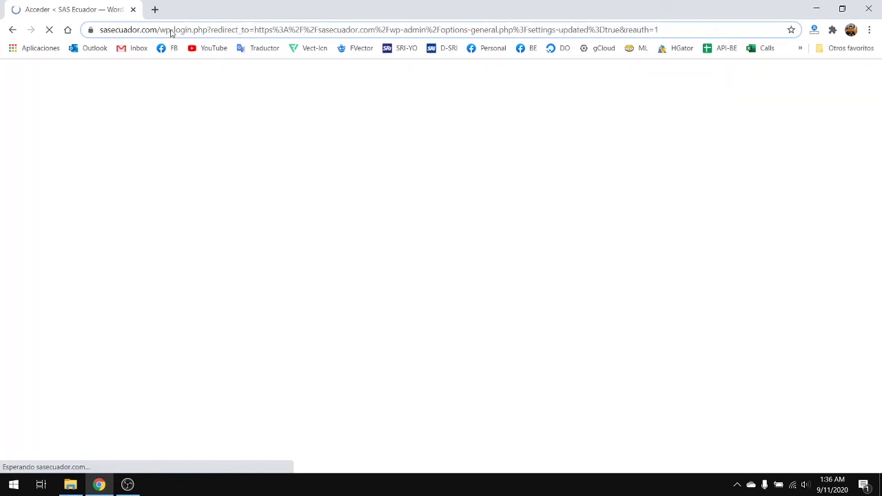
- Confirm the https login address, then log in with the saved username and Recuérdame ticked
click(168, 31)
click(107, 31)
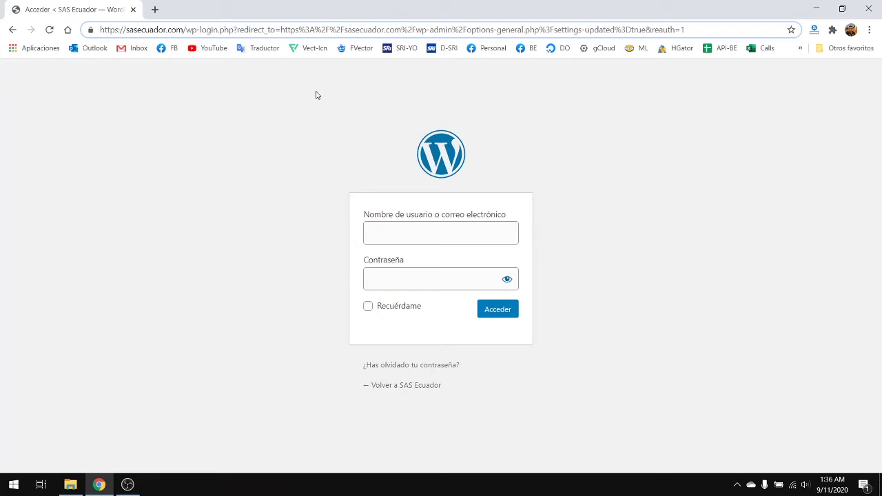
click(410, 242)
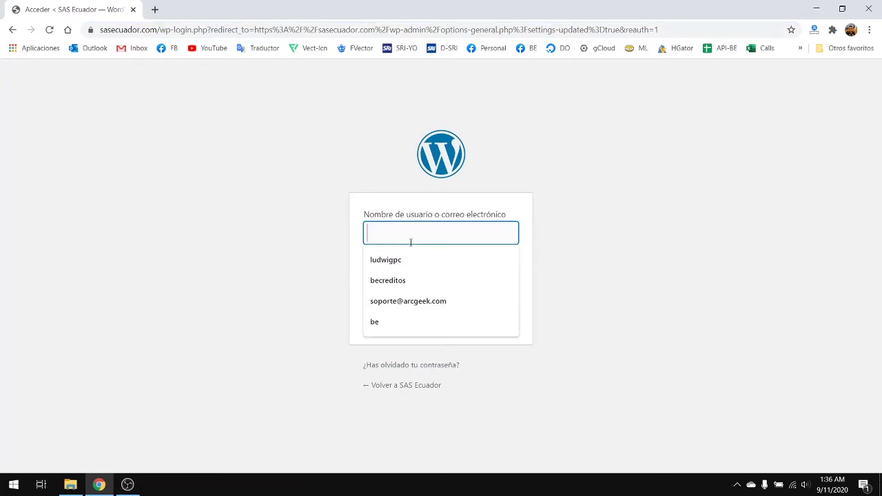
click(419, 259)
click(429, 284)
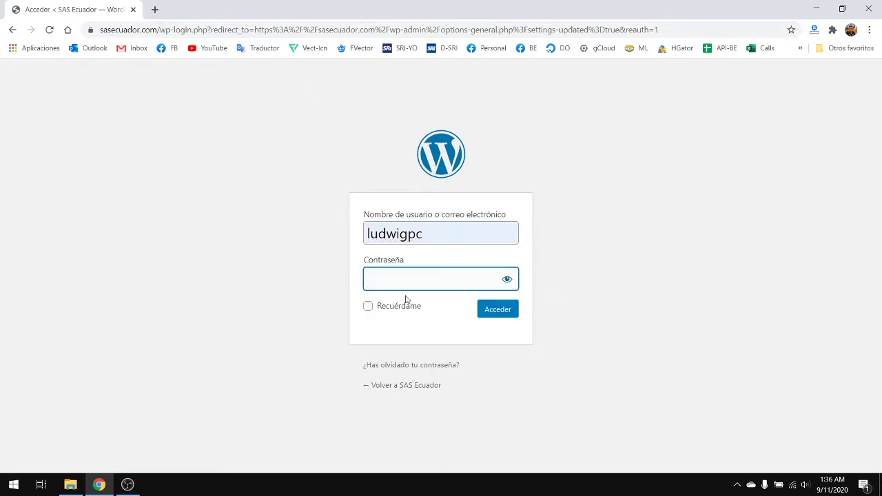
click(367, 307)
click(401, 273)
text(•••••••••••••)
key(Return)
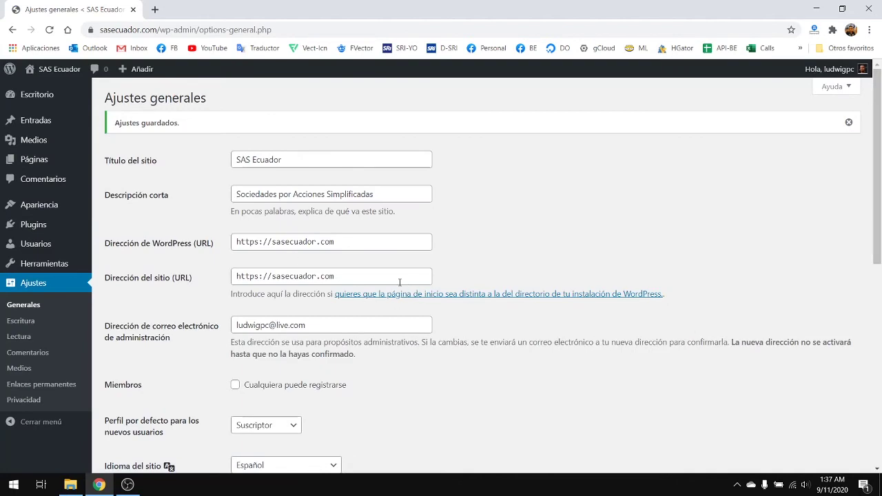
scroll(400, 283, down, 3)
scroll(289, 282, down, 4)
scroll(380, 384, up, 7)
- Open the permalink settings and select the 'Nombre de la entrada' structure
click(42, 384)
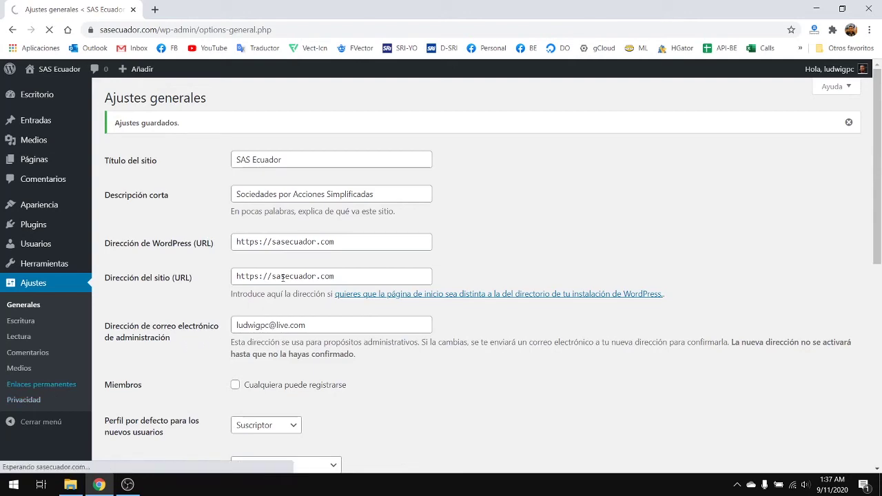
scroll(372, 269, down, 3)
scroll(372, 269, up, 3)
scroll(317, 265, down, 2)
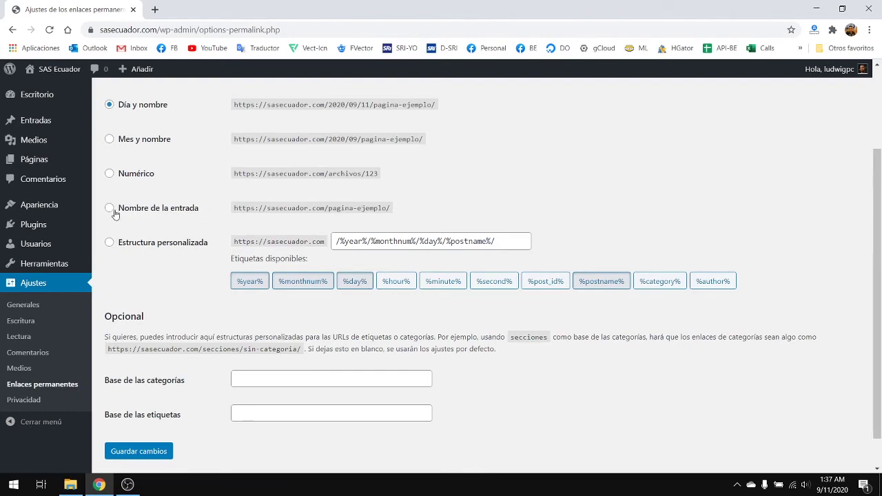
click(110, 208)
scroll(295, 236, up, 1)
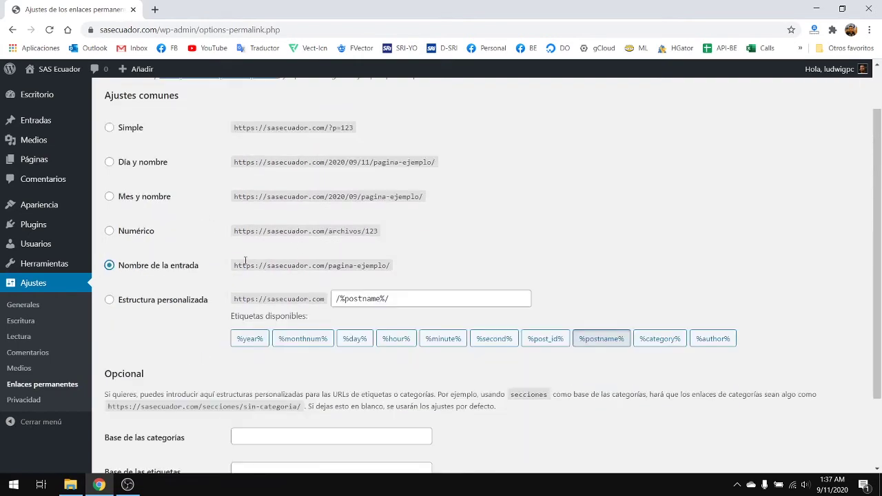
scroll(244, 260, up, 1)
scroll(327, 247, down, 1)
- Highlight the domain and pagina-ejemplo/ parts of the example permalink
drag(328, 265, 425, 269)
click(374, 258)
scroll(319, 286, up, 1)
scroll(372, 267, down, 3)
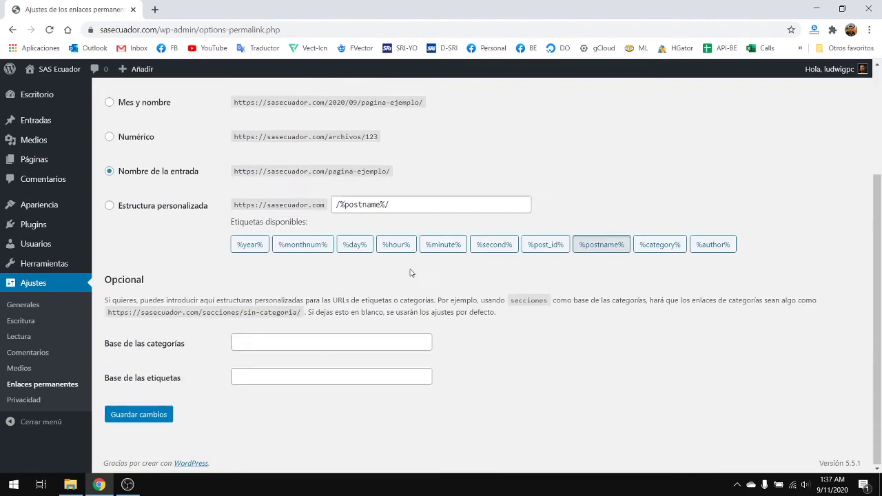
scroll(440, 254, up, 1)
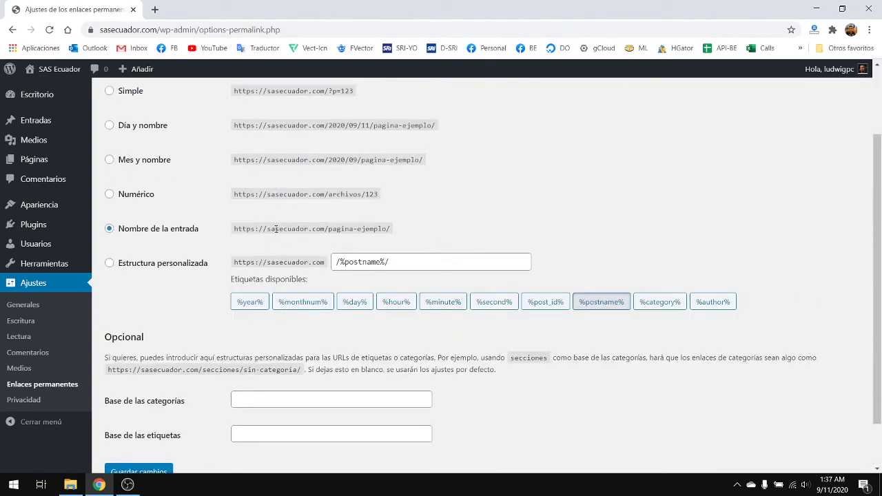
drag(230, 235, 321, 226)
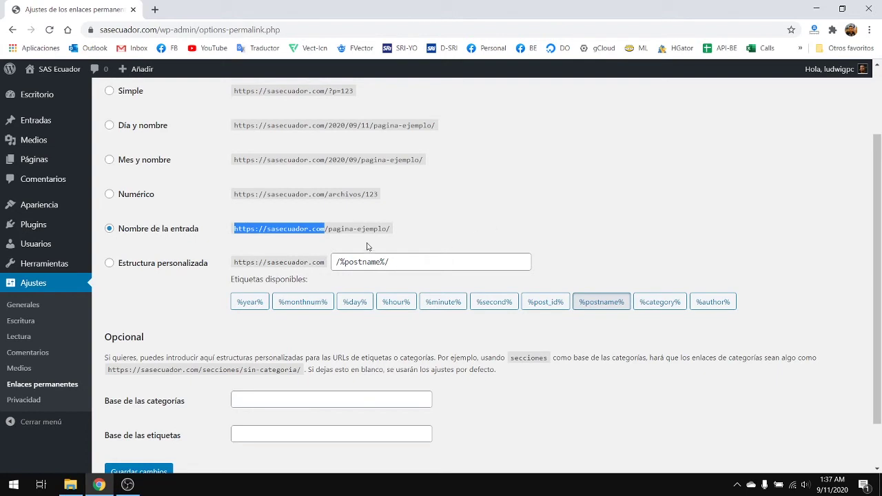
click(341, 231)
drag(329, 228, 422, 233)
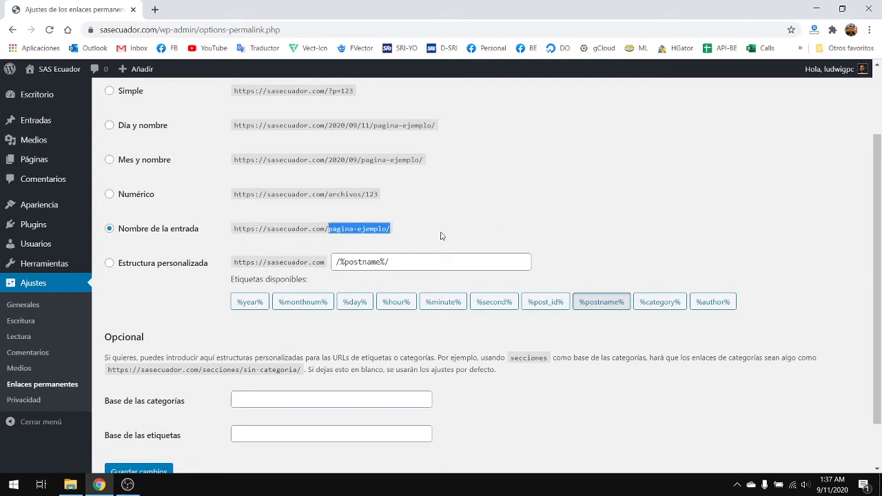
click(441, 235)
- Save the post-name permalink setting and review the structure-updated message
scroll(346, 241, down, 1)
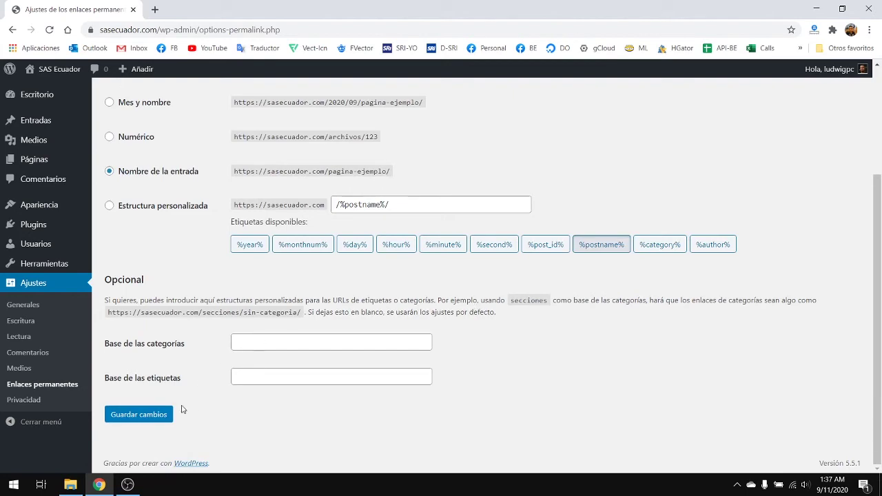
click(158, 414)
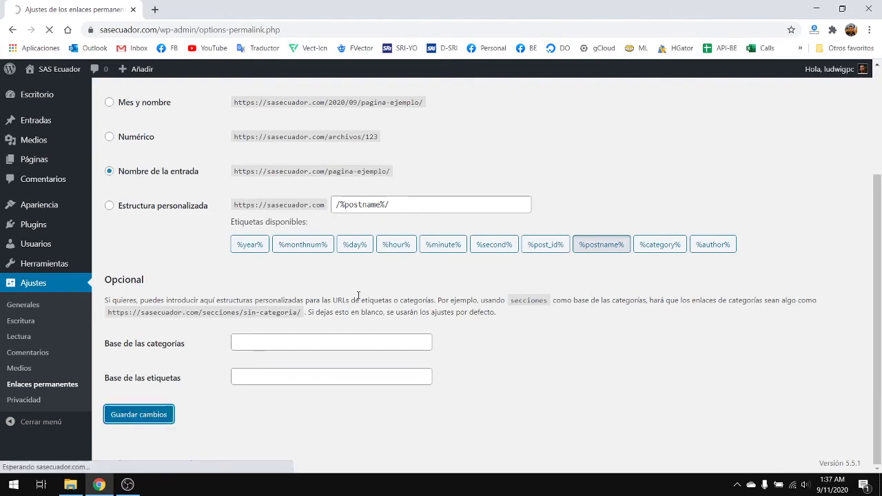
scroll(331, 231, down, 3)
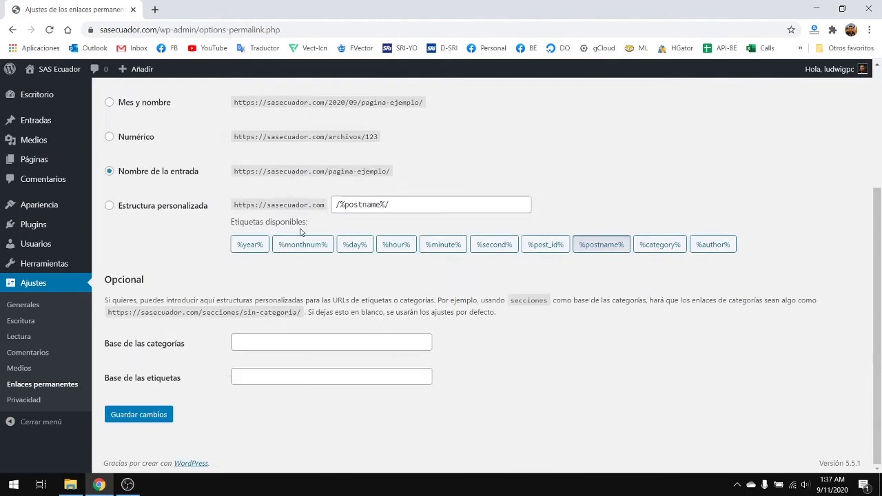
scroll(244, 214, up, 3)
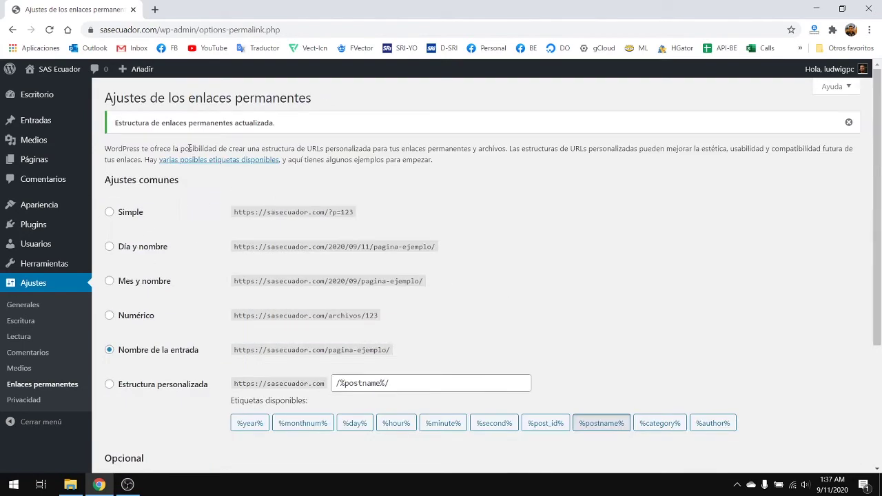
scroll(372, 303, down, 3)
scroll(372, 307, up, 3)
- Return to the dashboard and load sasecuador.com in a new browser tab
click(40, 98)
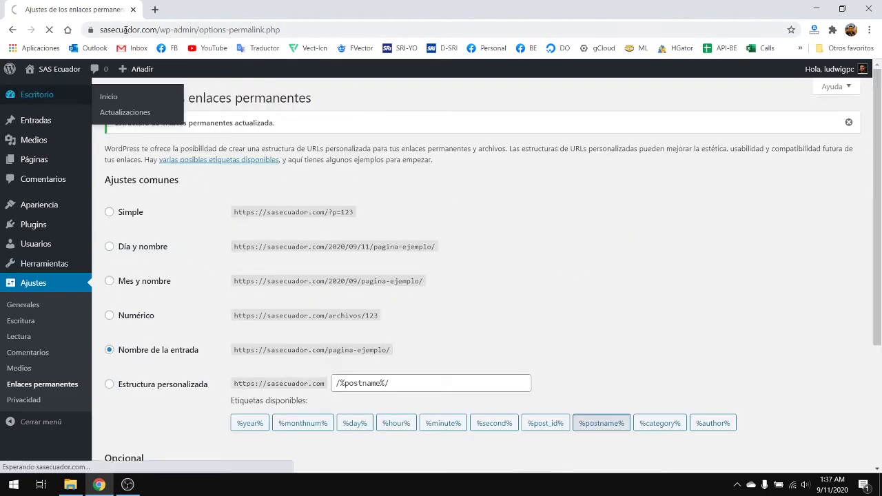
click(153, 10)
text(sas)
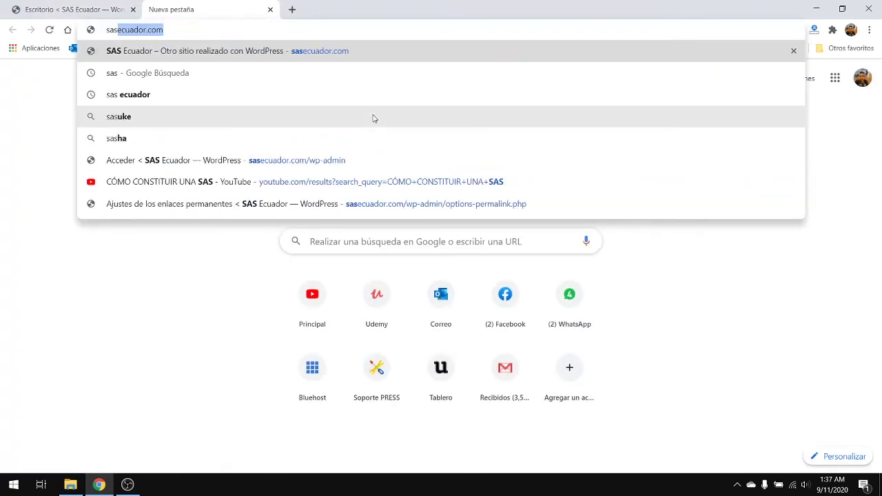
key(Return)
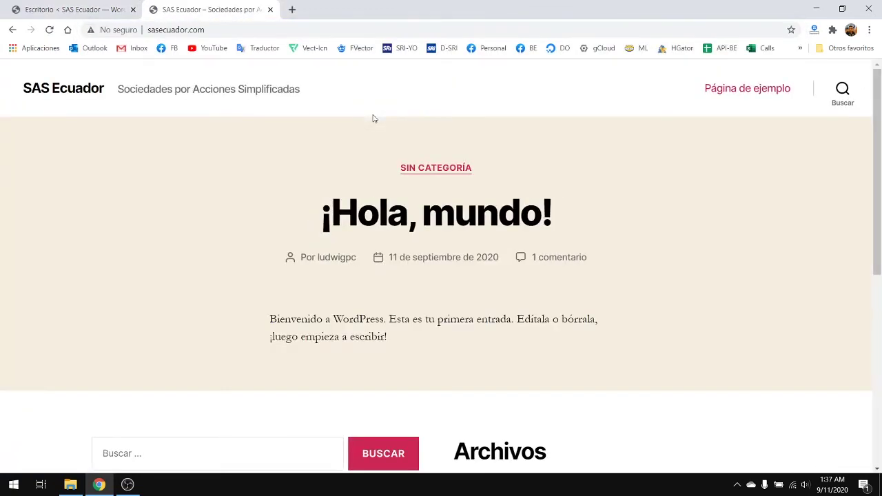
click(150, 29)
click(150, 29)
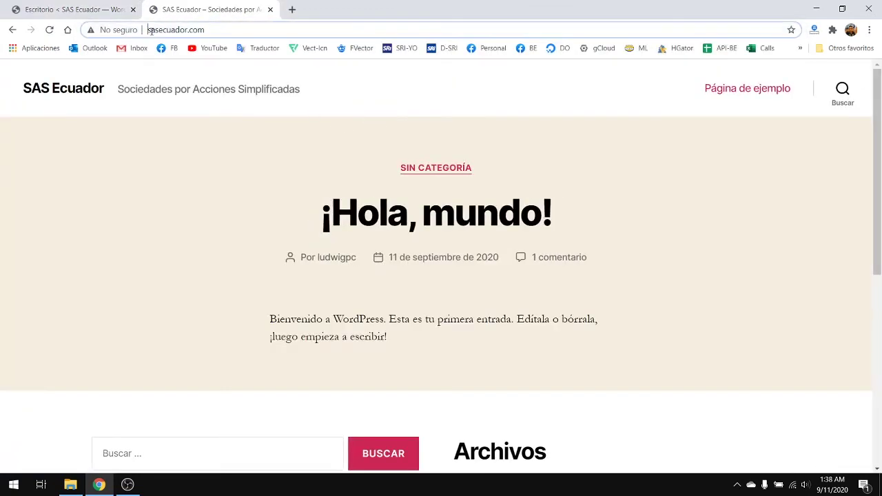
text(htt)
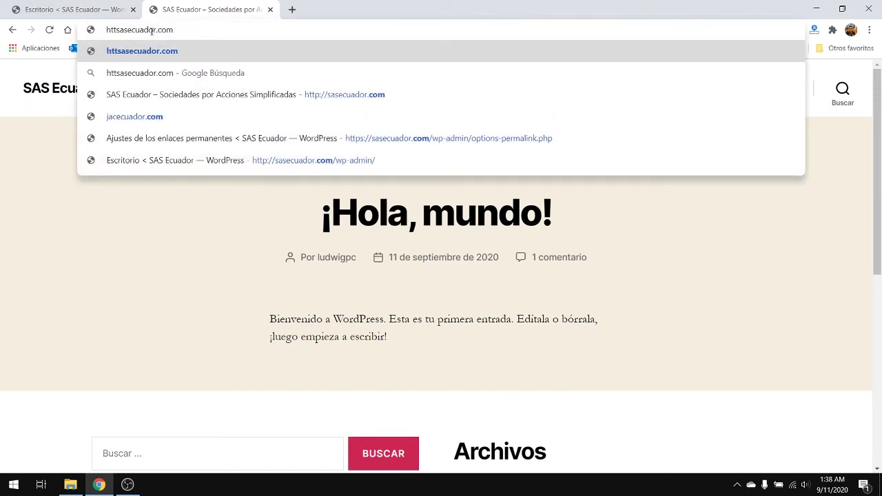
text(s)
text(://)
key(Return)
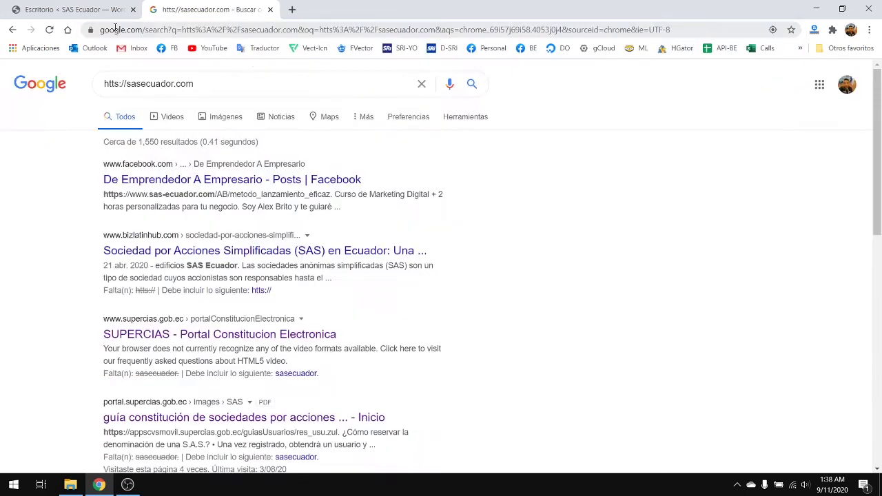
click(128, 34)
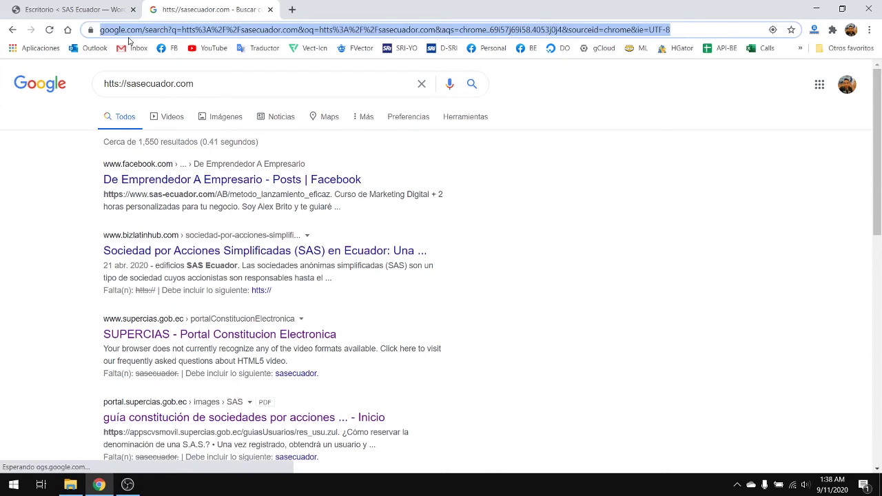
text(htt)
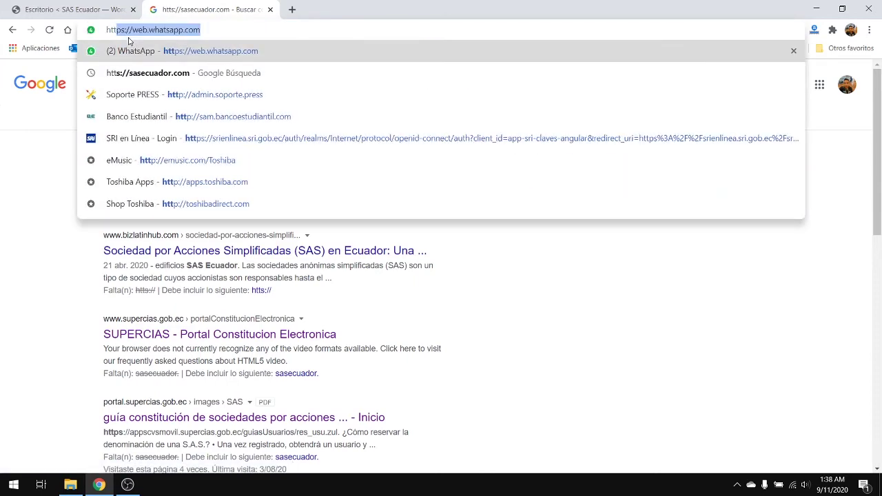
text(ps://sa)
key(Return)
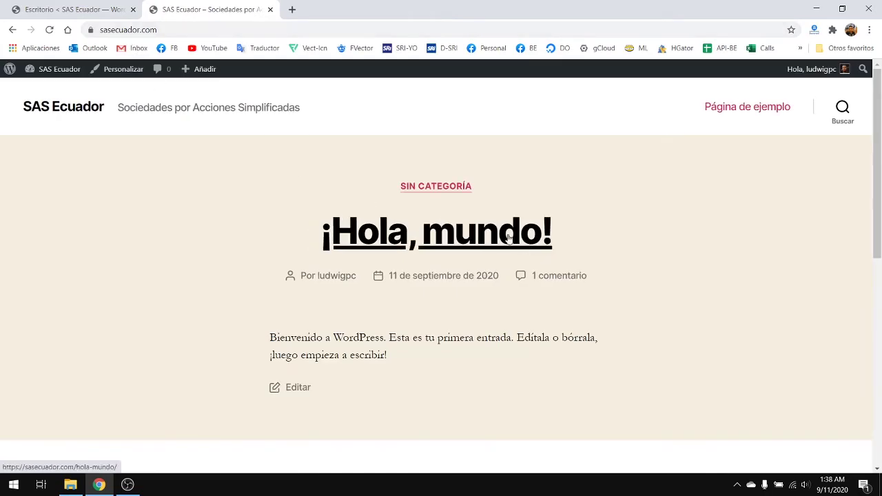
scroll(388, 240, down, 10)
scroll(387, 241, up, 10)
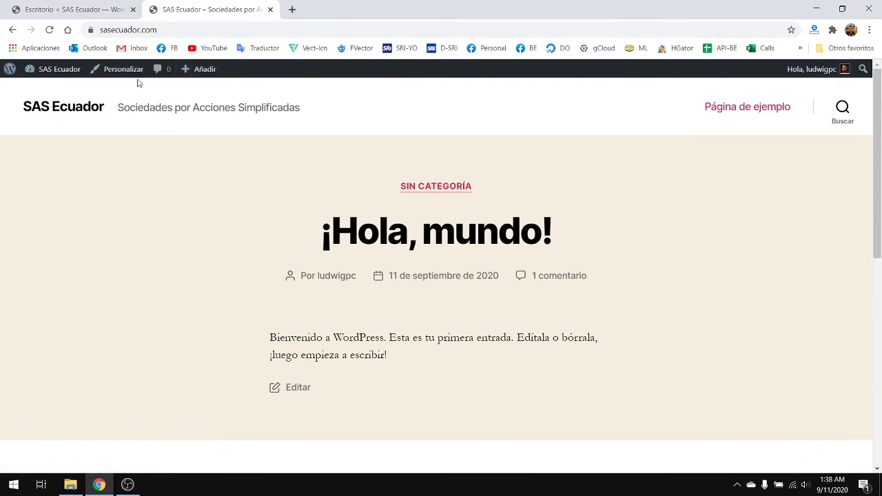
scroll(479, 263, down, 10)
scroll(478, 261, up, 10)
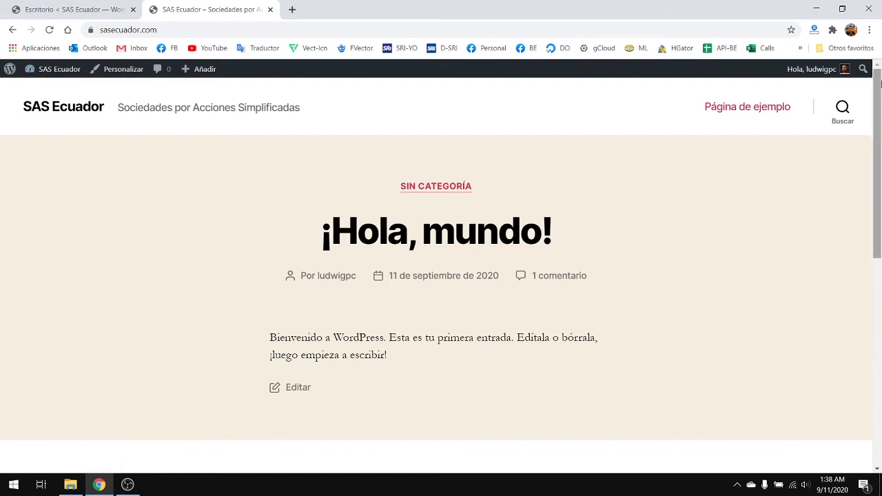
- Open the admin Perfil page and scroll through its personal options and colour schemes
click(785, 110)
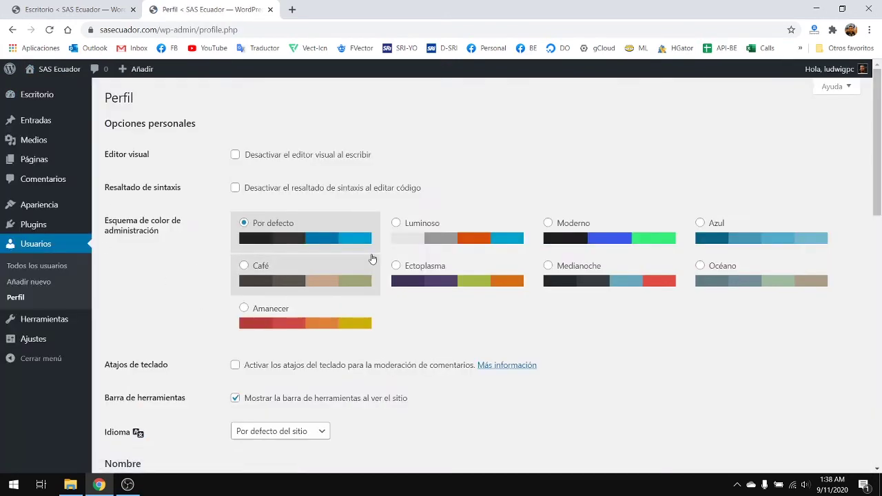
scroll(339, 187, down, 5)
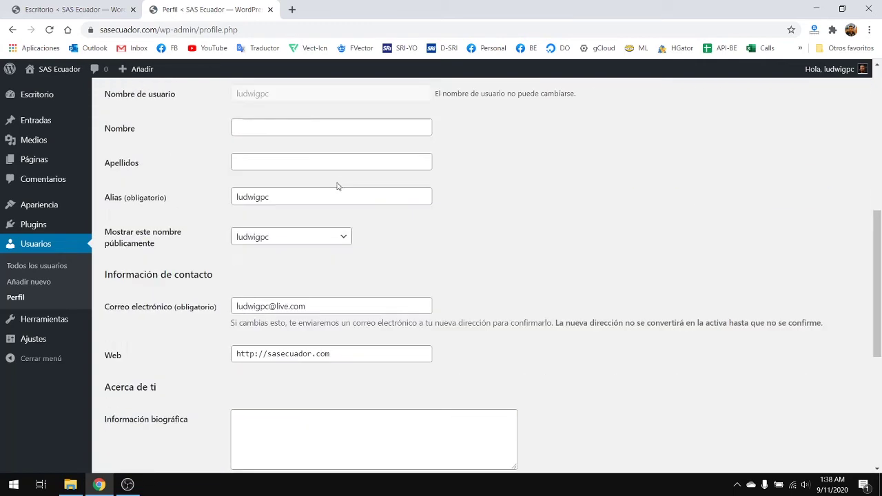
scroll(328, 179, up, 5)
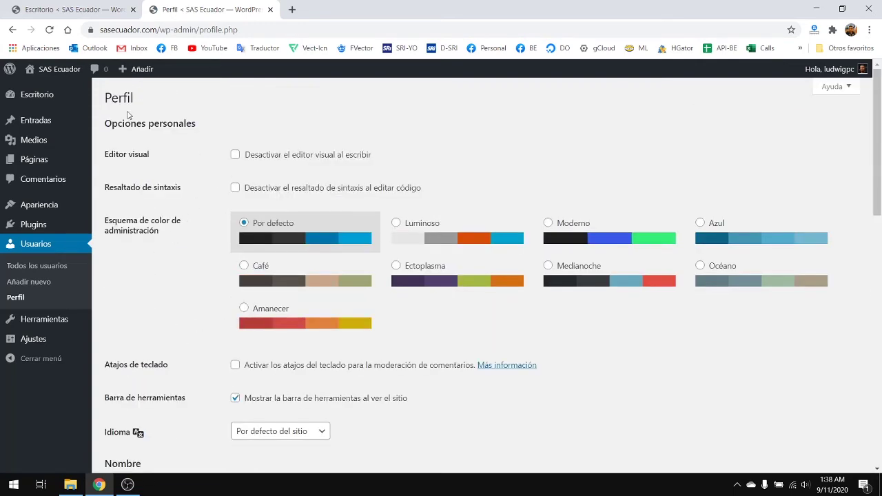
mouse_move(47, 95)
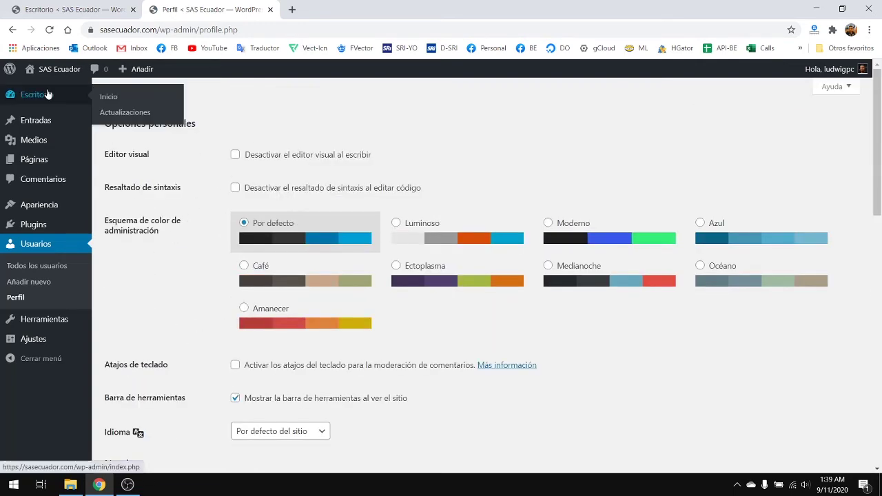
scroll(366, 254, down, 5)
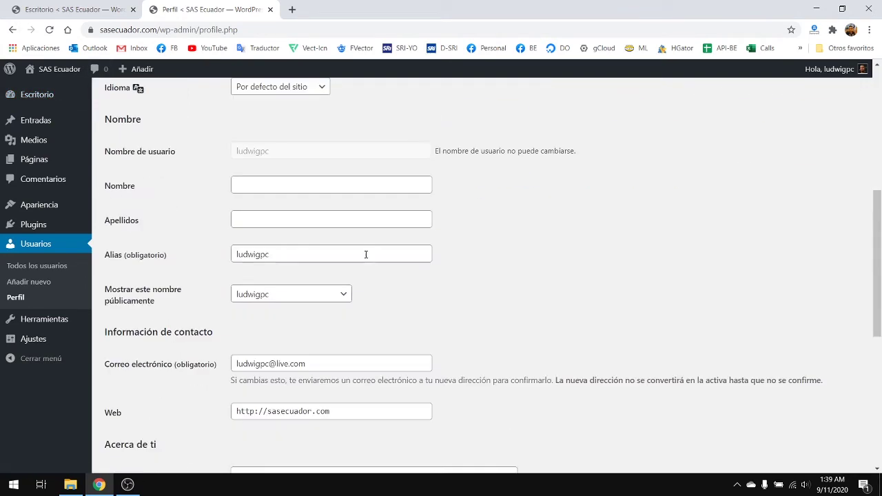
scroll(366, 254, up, 5)
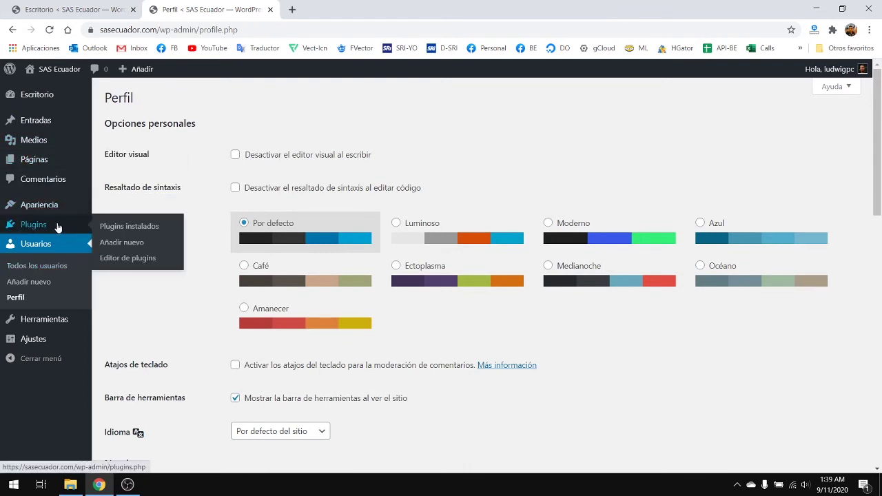
- From Plugins > Añadir nuevo, install Jetpack by WordPress.com and activate it
mouse_move(49, 226)
click(151, 243)
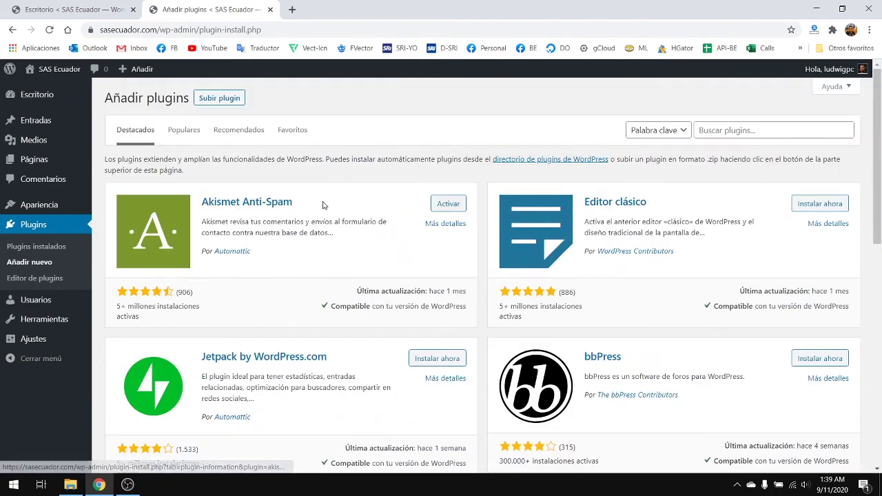
scroll(296, 251, down, 1)
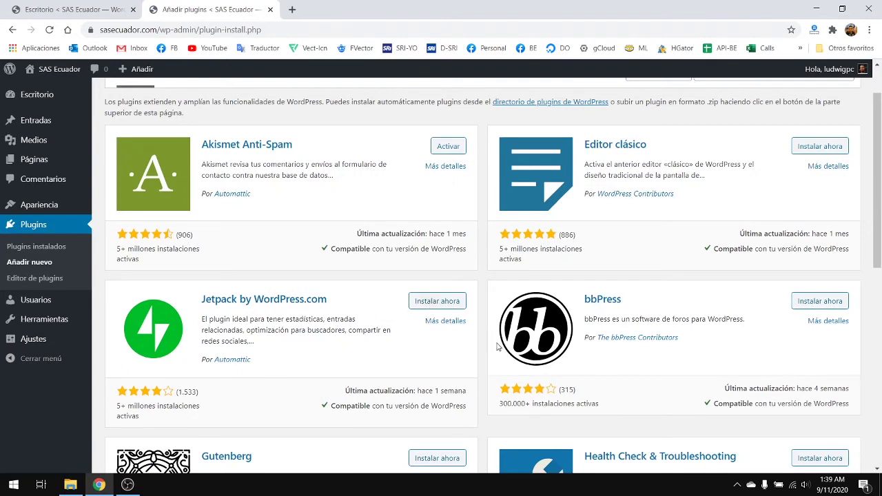
click(434, 302)
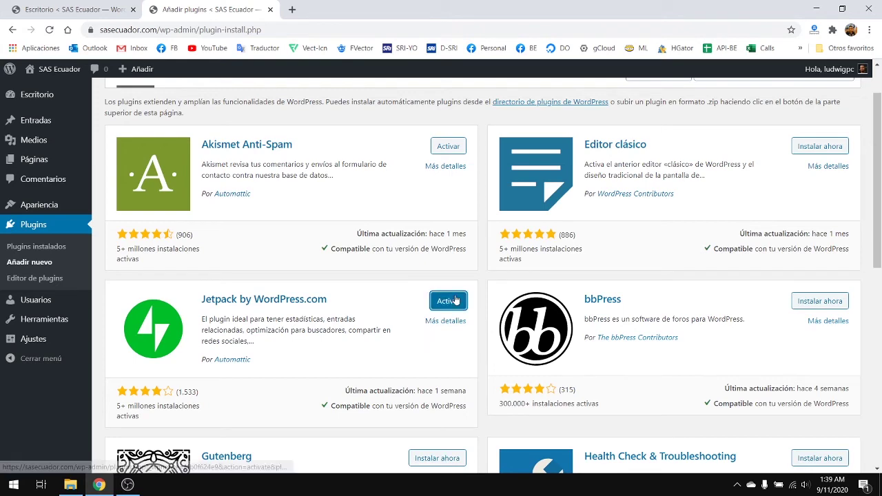
click(454, 306)
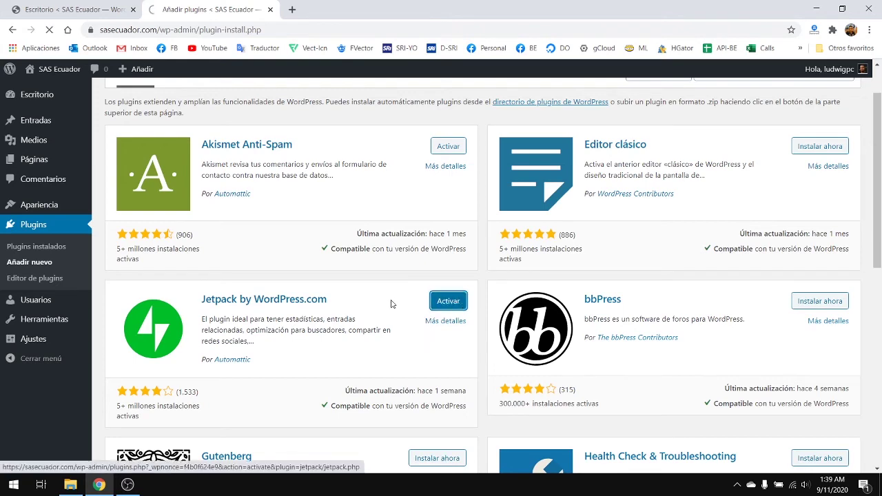
scroll(279, 267, down, 4)
scroll(459, 318, up, 4)
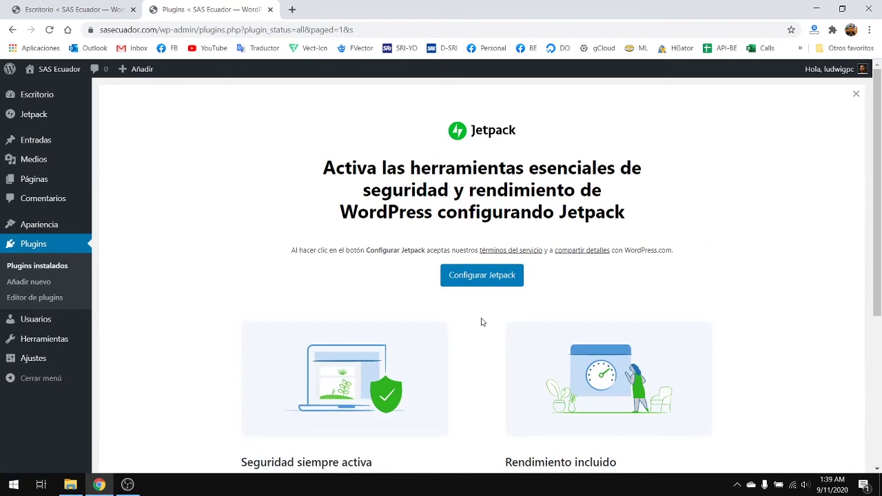
- Start Jetpack setup and approve linking the site to WordPress.com
click(490, 279)
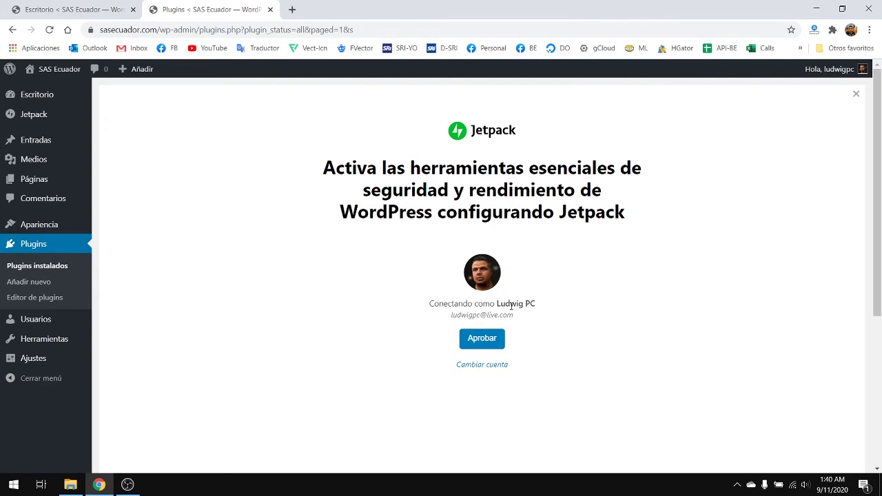
scroll(572, 282, down, 2)
scroll(561, 294, up, 2)
click(482, 338)
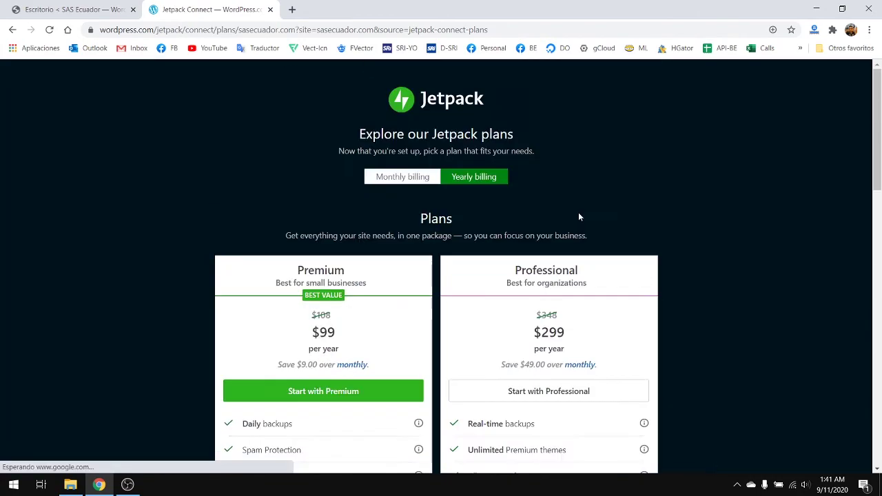
- Choose the free Jetpack plan on the WordPress.com plans page
scroll(579, 217, down, 12)
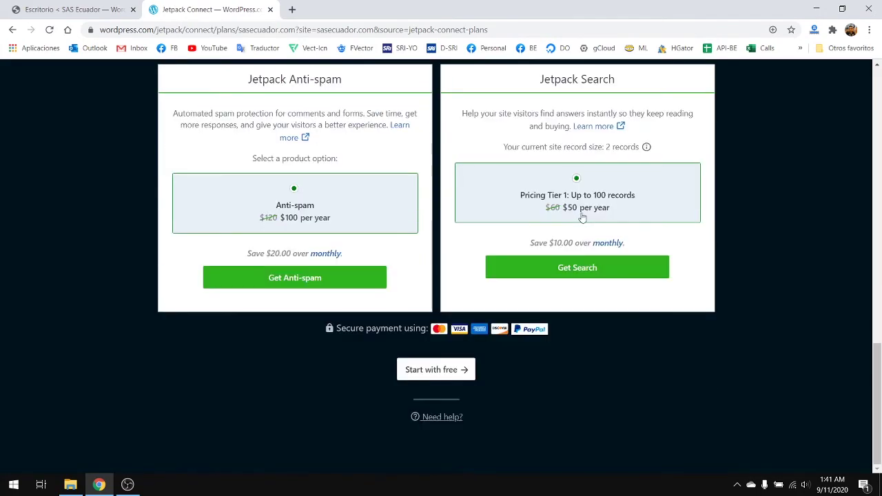
scroll(632, 337, up, 9)
scroll(632, 338, down, 9)
click(451, 371)
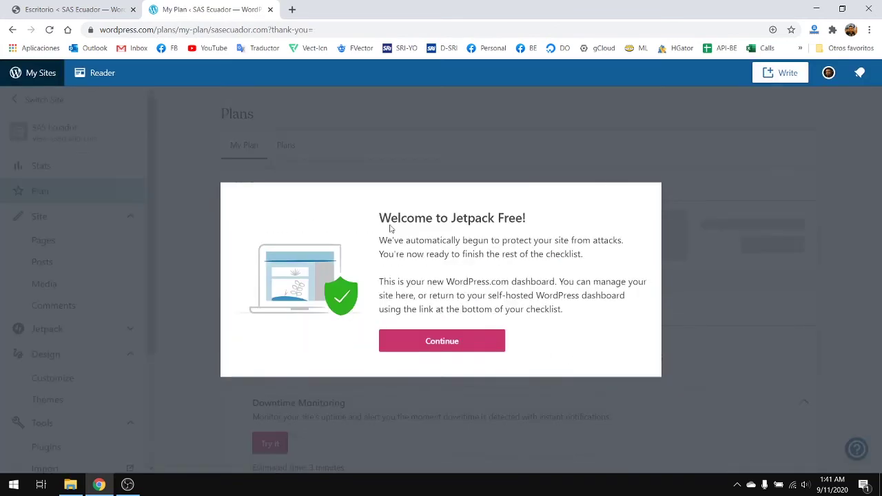
- Dismiss the Jetpack Free welcome and review the security checklist and Free plan features
click(448, 339)
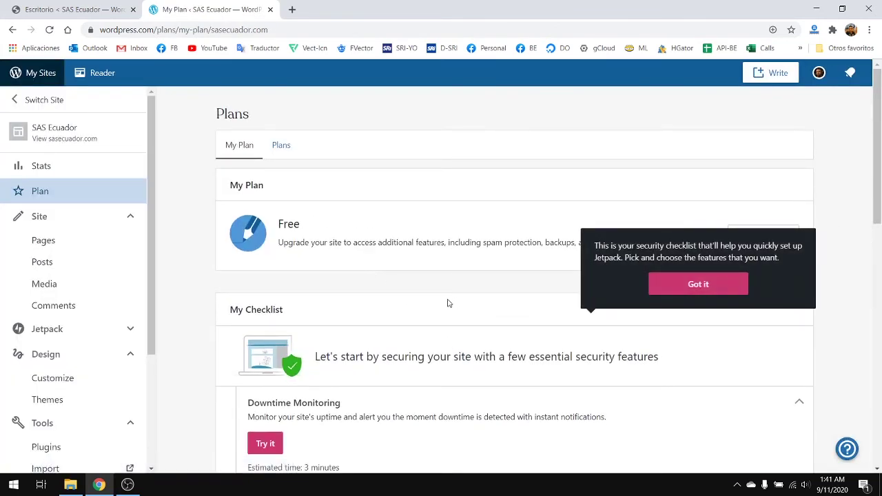
scroll(526, 245, down, 8)
scroll(529, 242, up, 8)
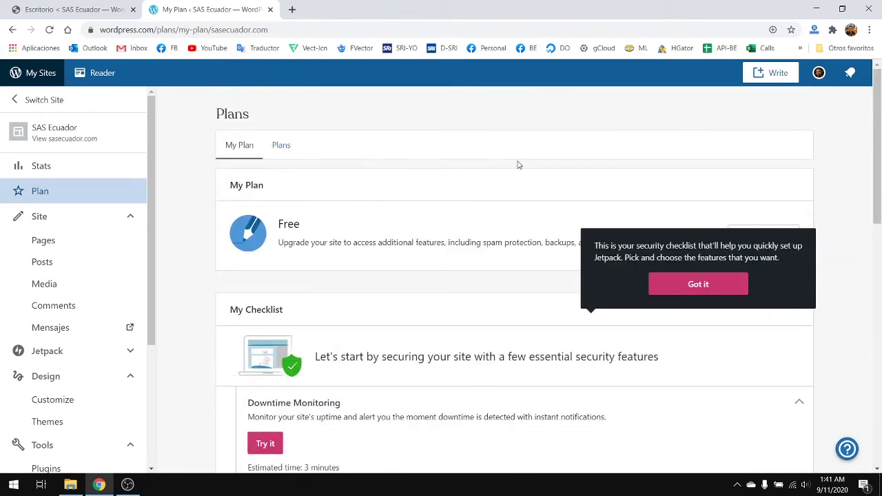
scroll(441, 310, down, 3)
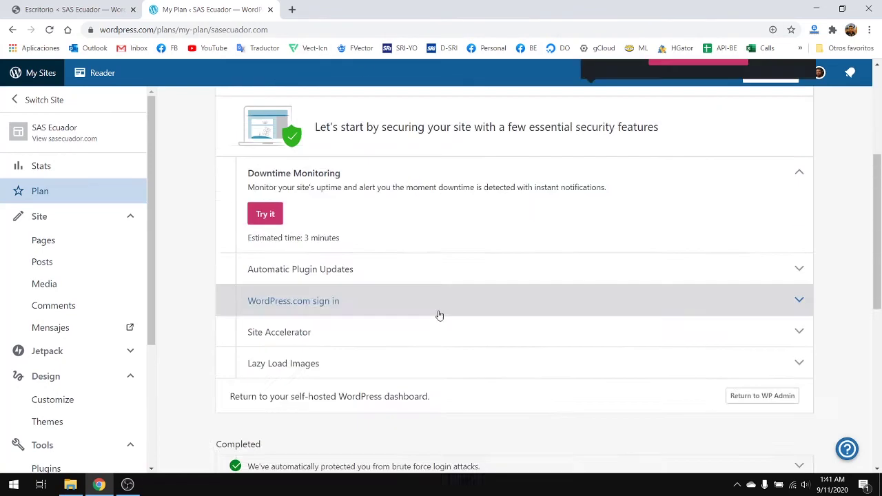
scroll(441, 314, up, 3)
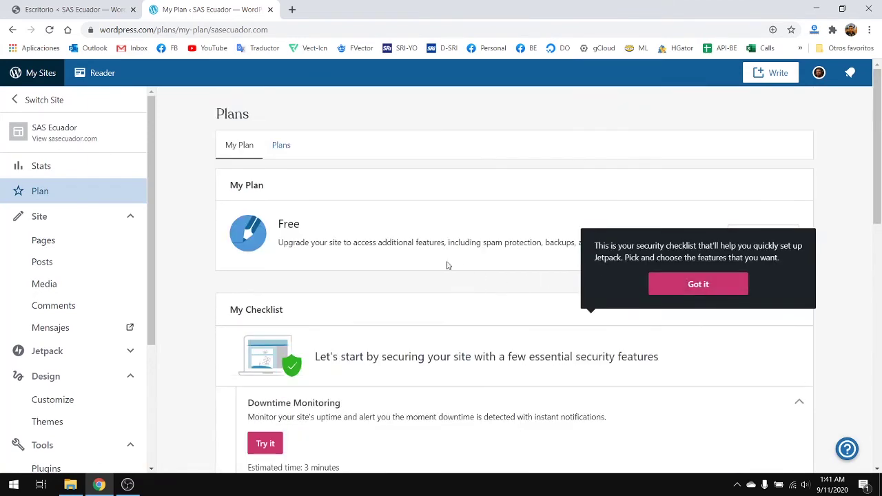
scroll(399, 244, down, 8)
scroll(398, 243, up, 7)
scroll(398, 244, down, 8)
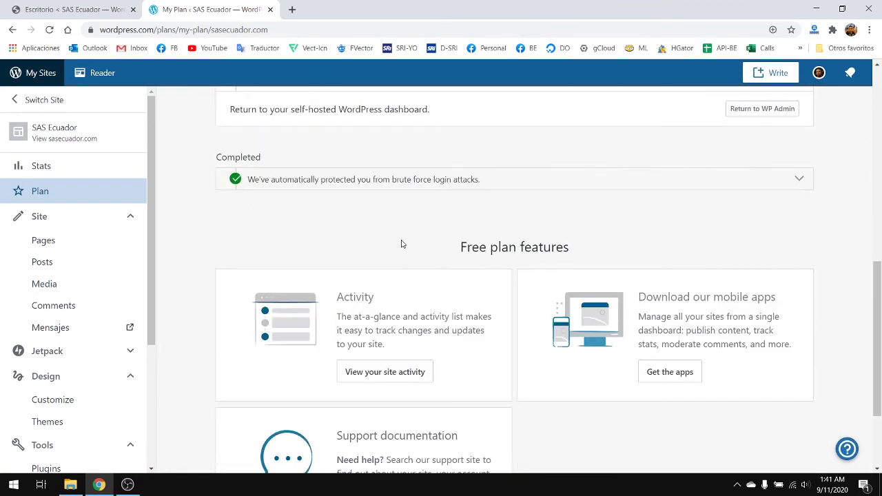
scroll(402, 244, up, 8)
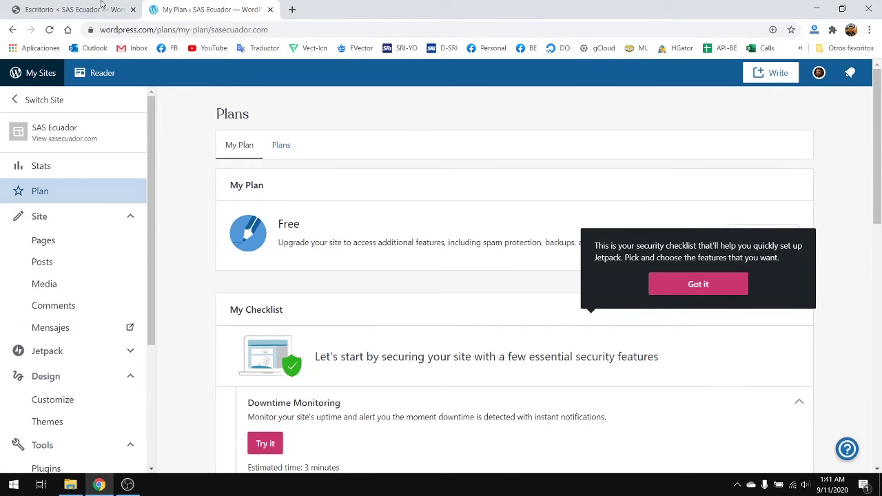
- Return to the SAS Ecuador admin and open the Jetpack dashboard from Plugins
click(102, 5)
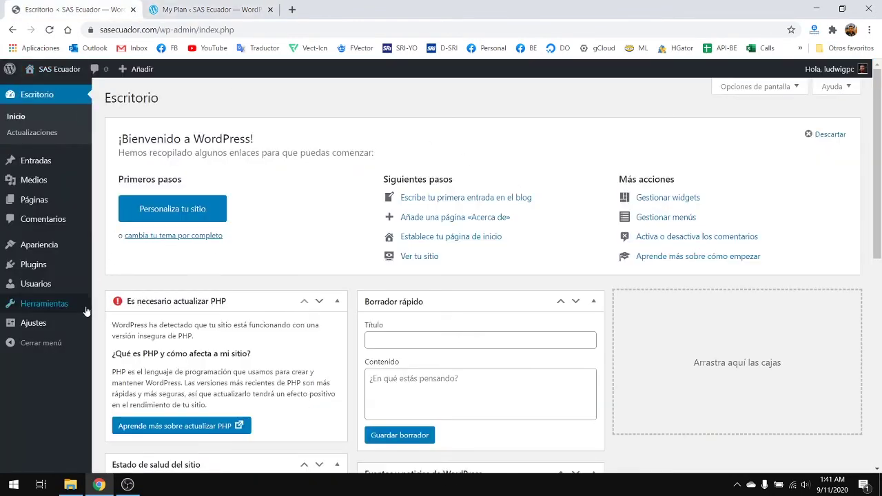
click(43, 270)
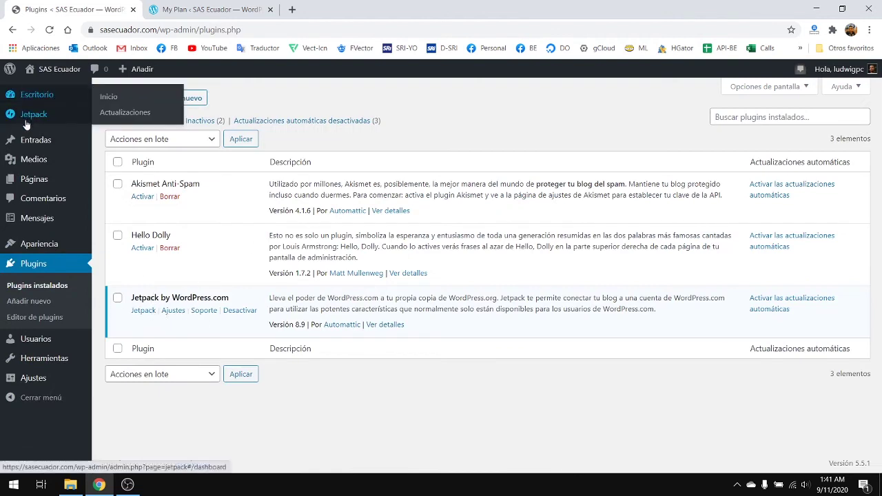
click(26, 117)
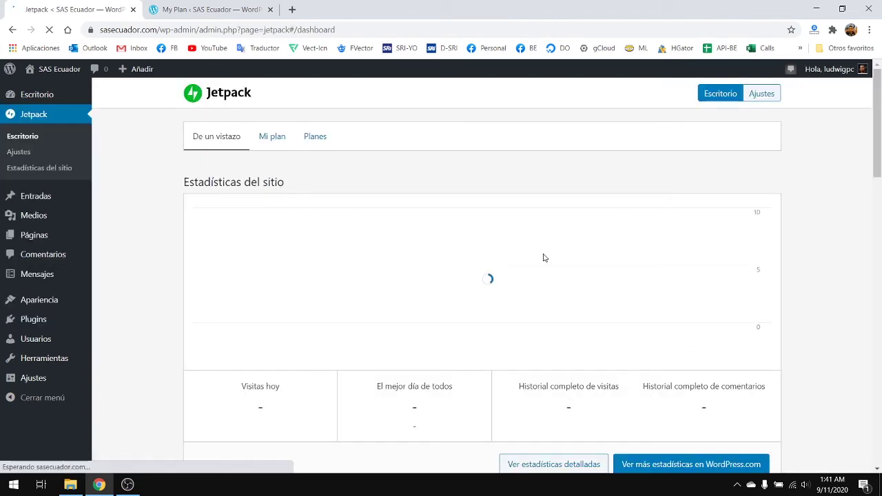
scroll(544, 256, down, 10)
scroll(555, 259, down, 5)
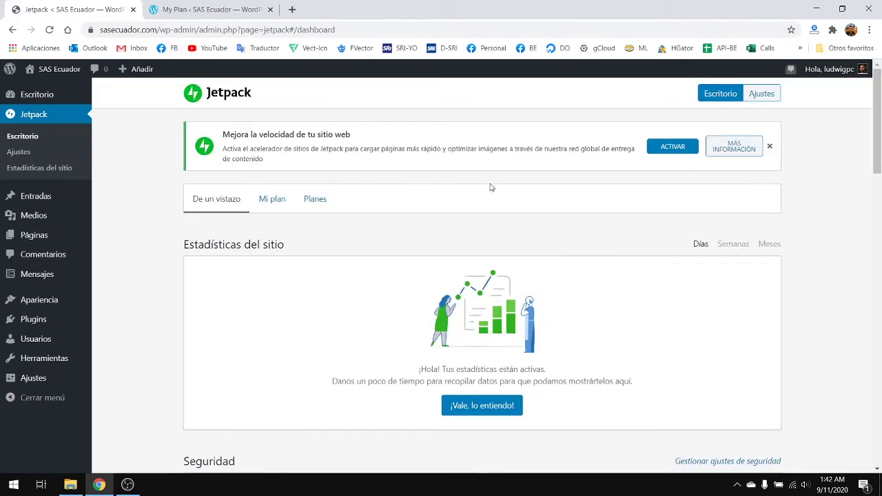
- Activate Jetpack's site speed accelerator and review the dashboard's Protection and connection status
click(668, 147)
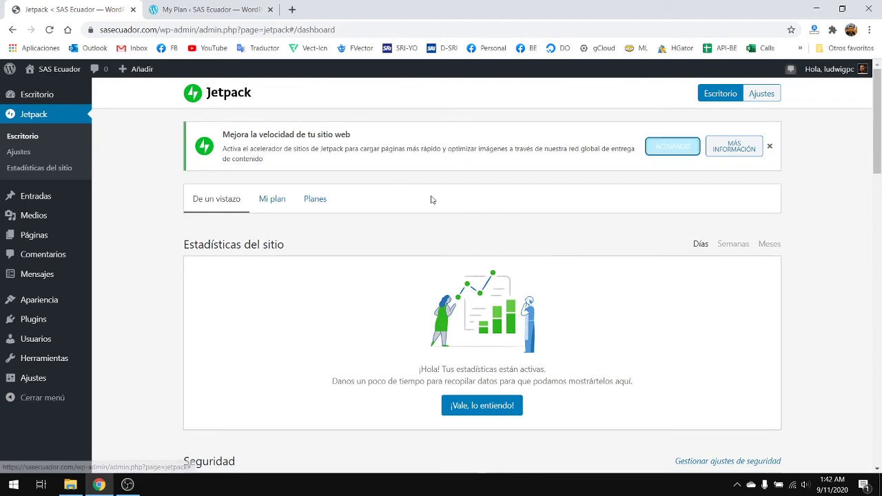
scroll(375, 233, down, 3)
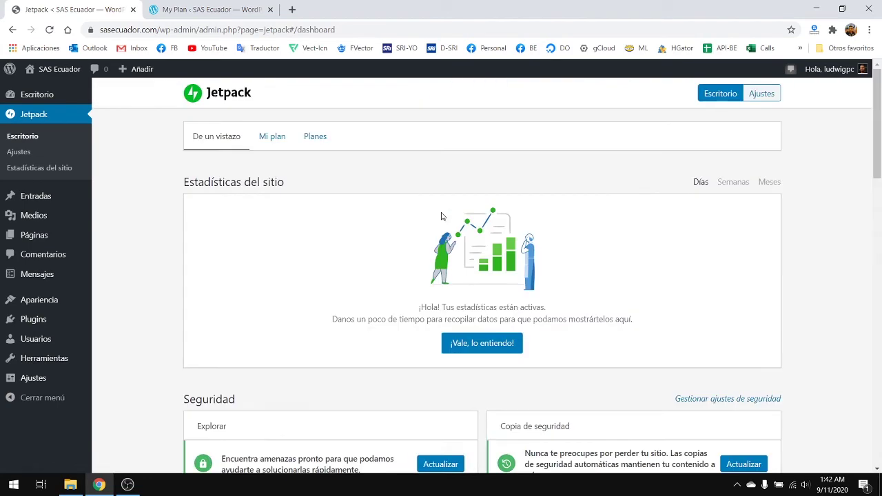
scroll(396, 213, down, 3)
scroll(396, 214, down, 1)
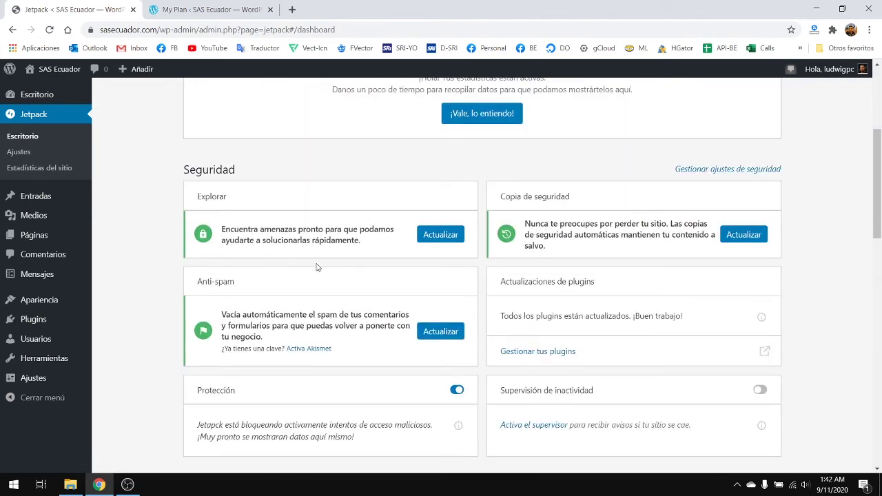
scroll(359, 267, down, 2)
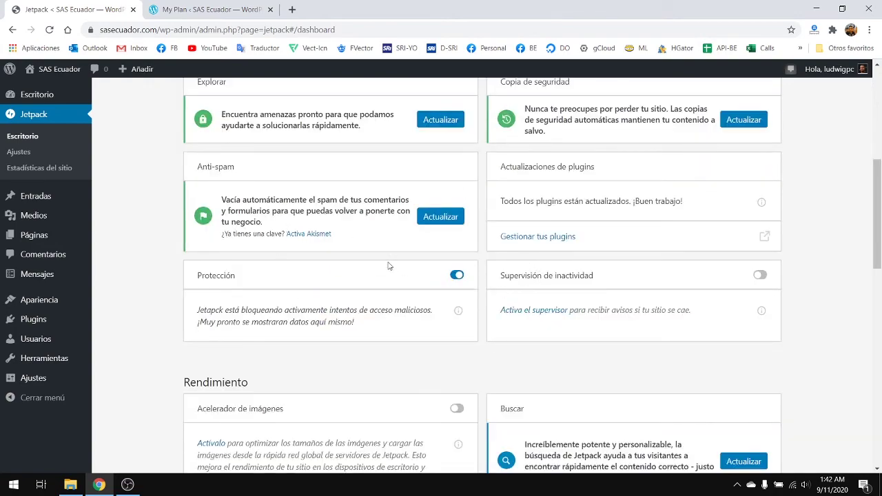
scroll(413, 286, down, 4)
scroll(419, 288, up, 6)
scroll(425, 288, down, 9)
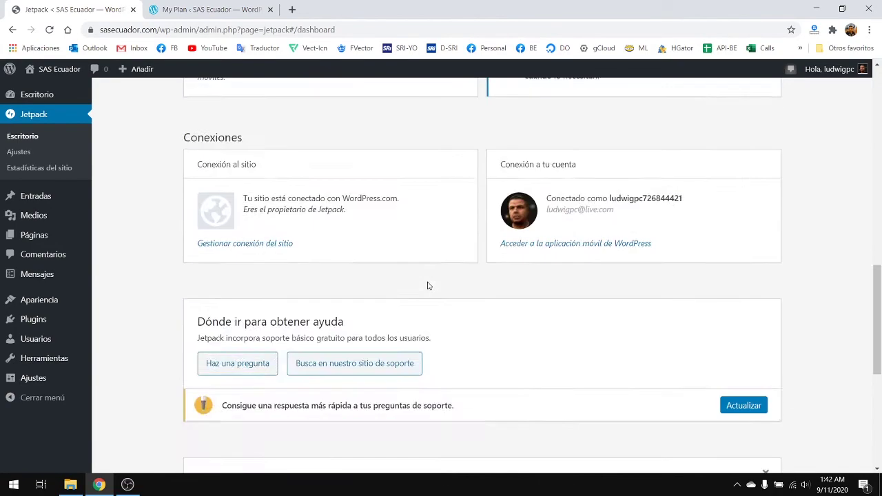
scroll(428, 286, up, 15)
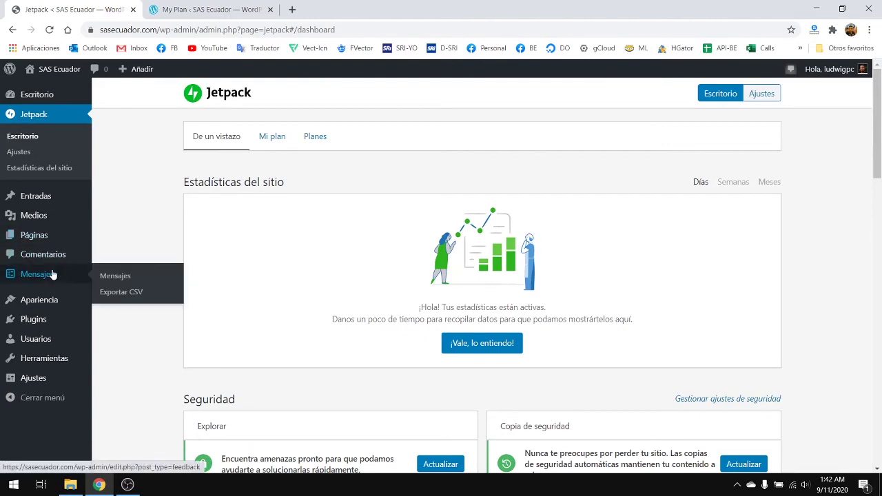
- Activate the Akismet Anti-Spam plugin from the Plugins > Añadir nuevo page
click(131, 340)
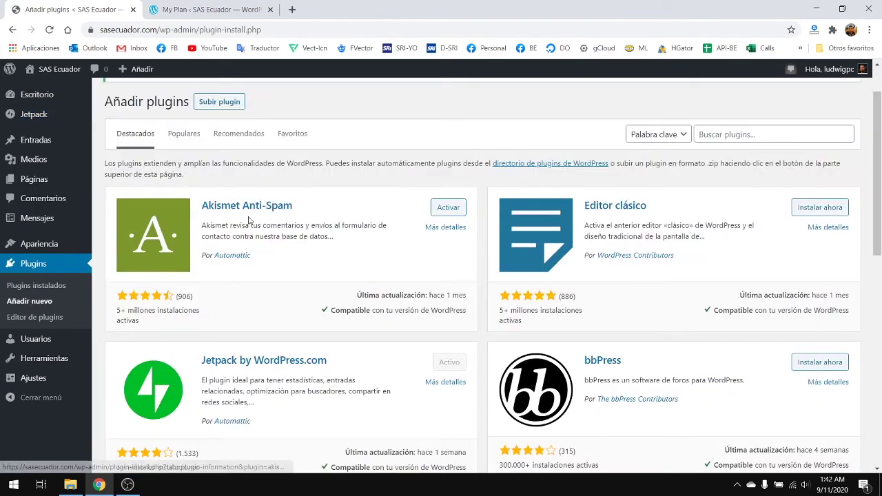
scroll(217, 164, down, 1)
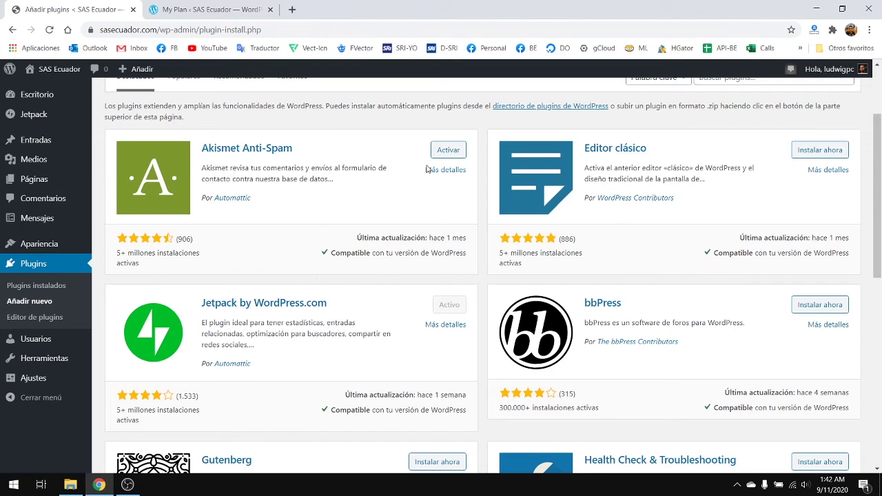
click(457, 151)
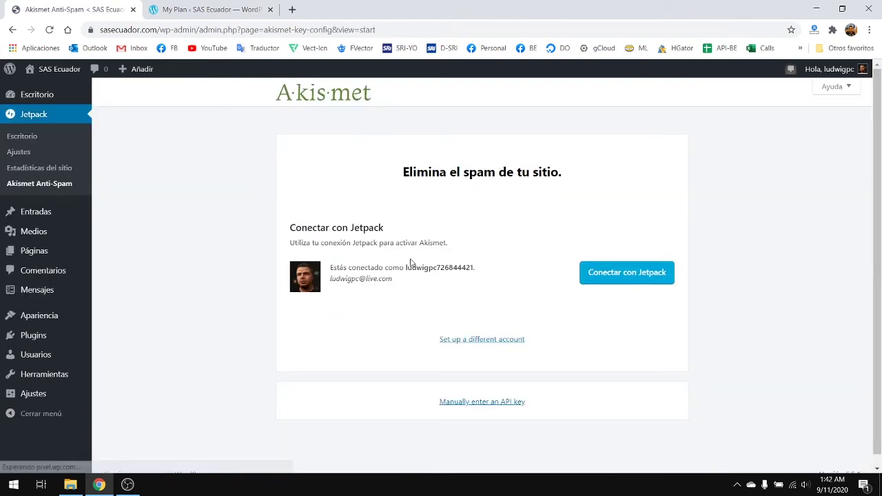
- Connect Akismet with Jetpack, review its settings, and return to the Escritorio dashboard
scroll(496, 261, down, 1)
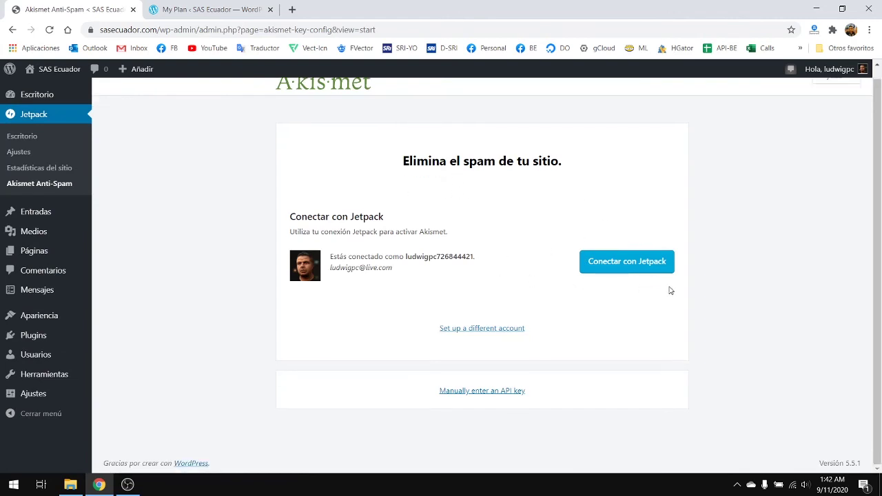
click(624, 266)
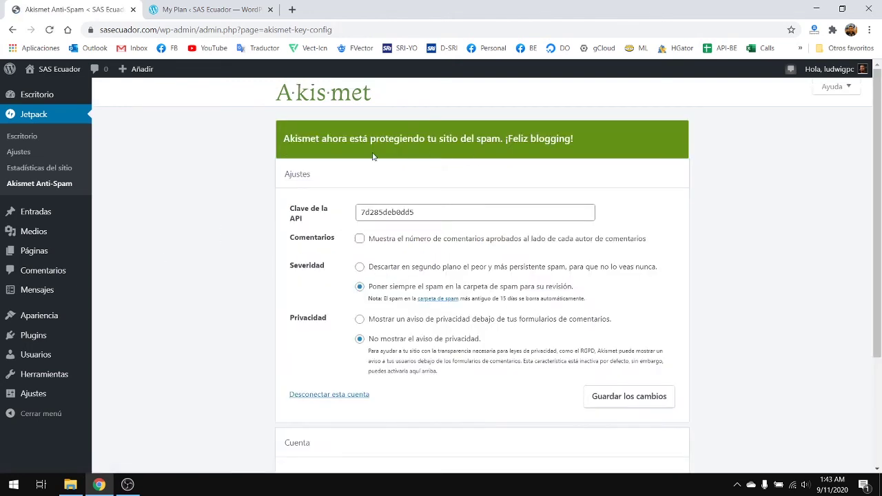
scroll(616, 258, down, 3)
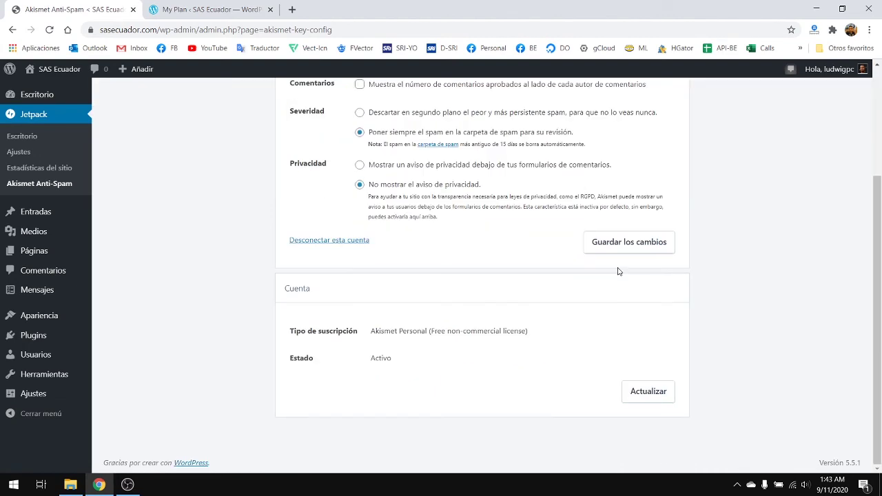
scroll(363, 241, up, 3)
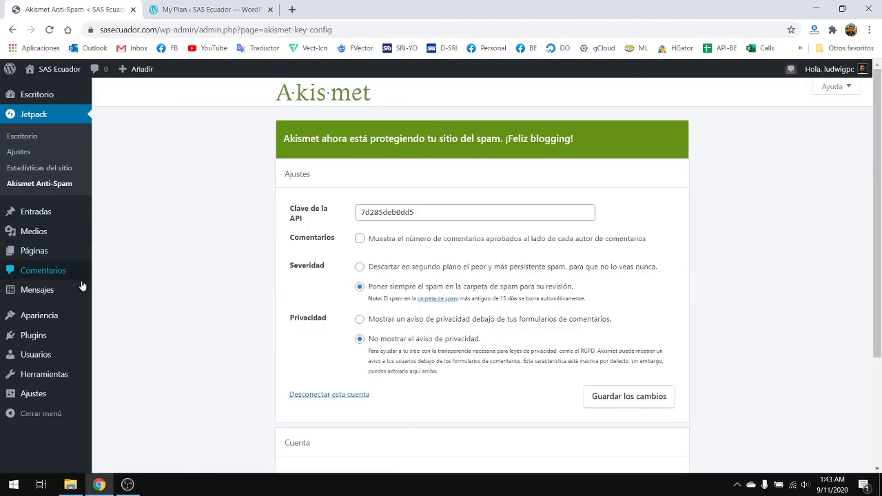
click(38, 94)
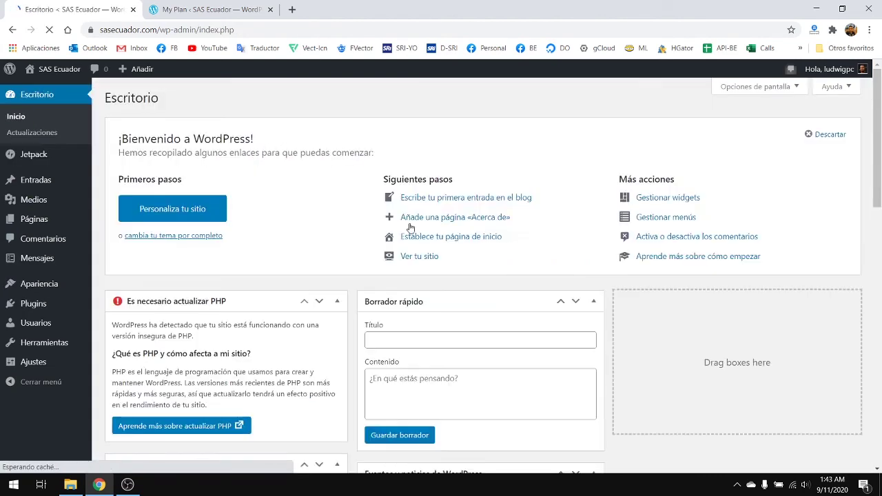
- Visit the live sasecuador.com front page showing the '¡Hola, mundo!' post
scroll(413, 228, down, 6)
scroll(482, 262, up, 5)
scroll(483, 262, up, 1)
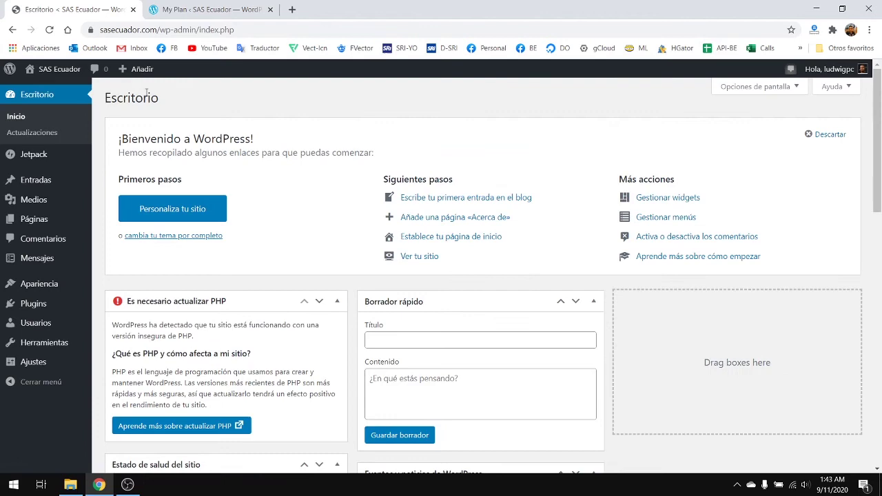
click(44, 75)
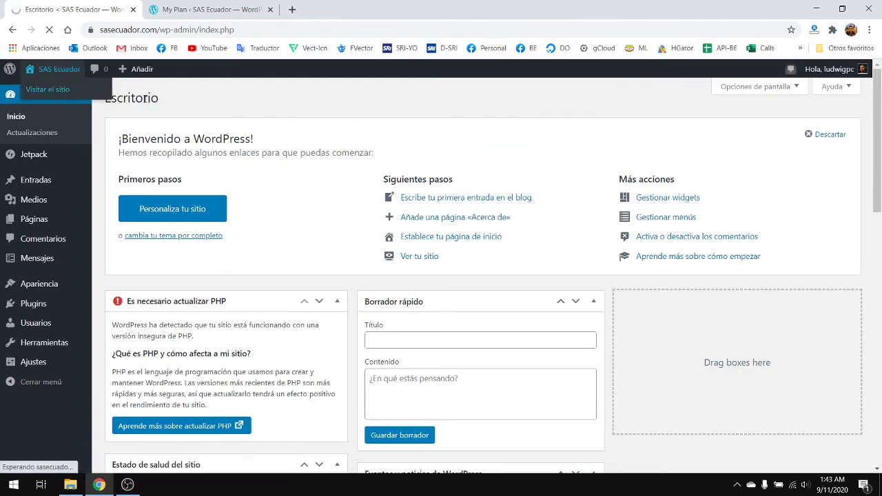
scroll(368, 234, down, 2)
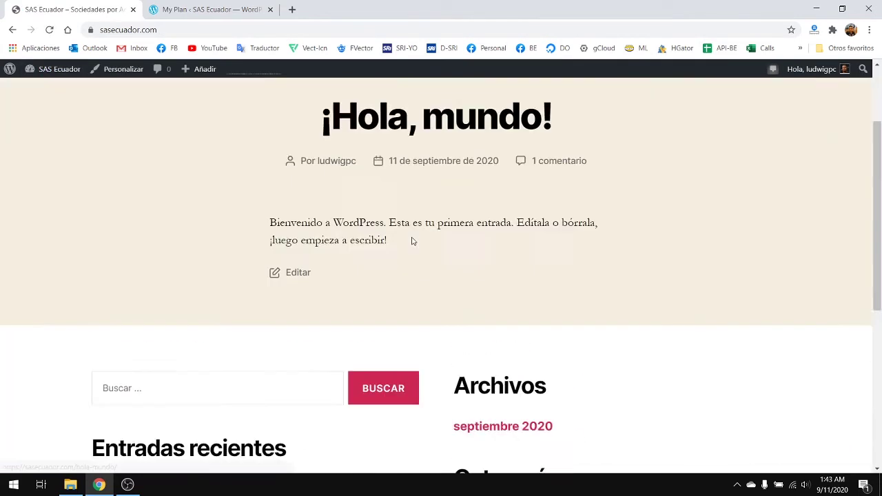
scroll(413, 240, up, 2)
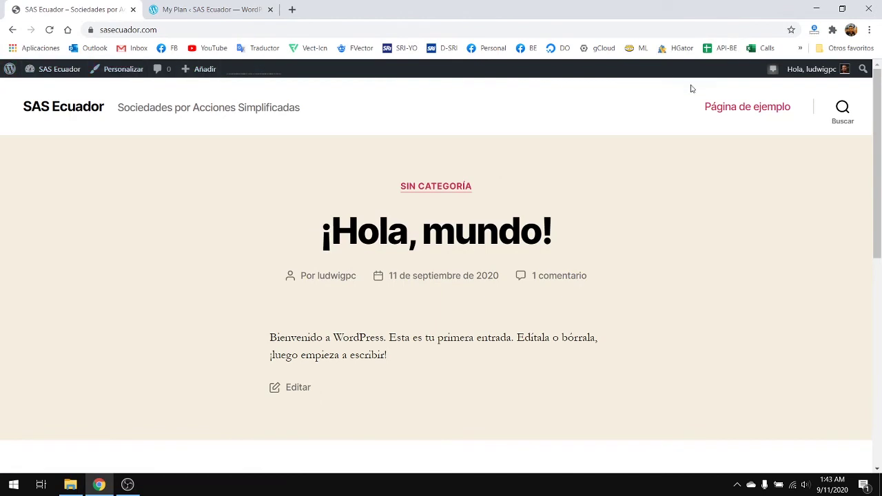
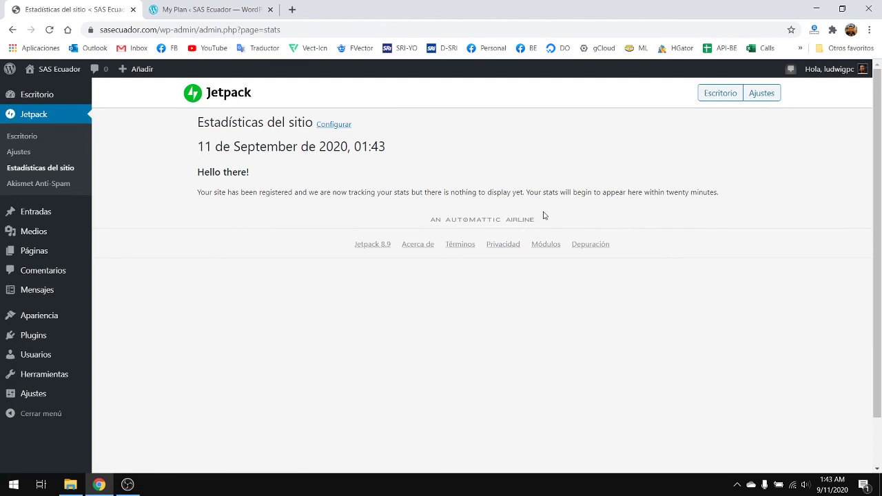
- Load the normasapa.pro site in a new browser tab
click(292, 9)
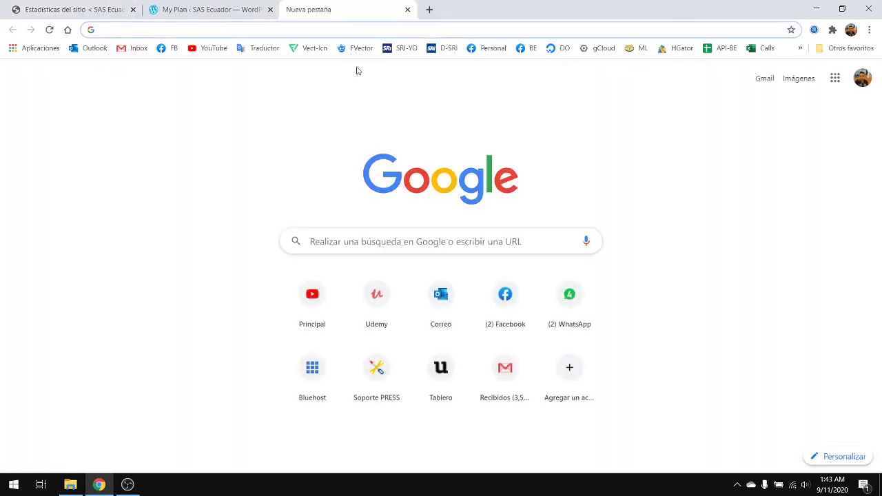
text(nor)
key(Return)
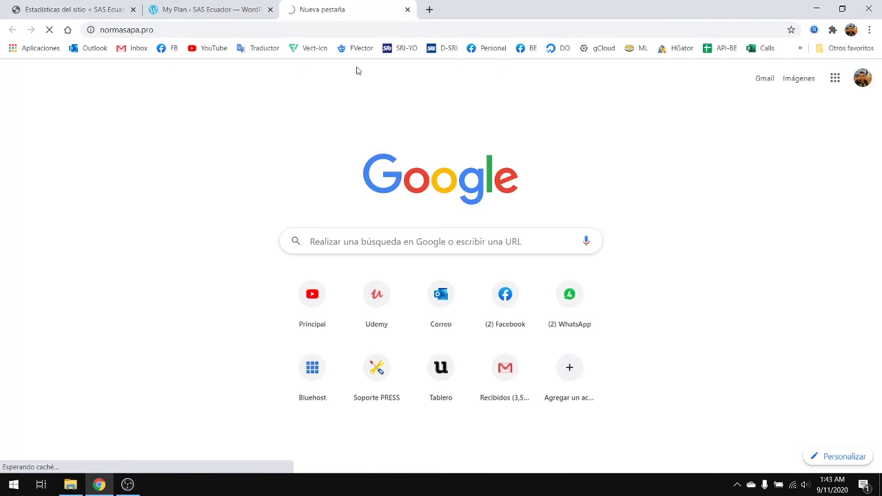
- Open the Normas APA Jetpack stats, showing 253 views today and 2,079,366 all time
mouse_move(379, 101)
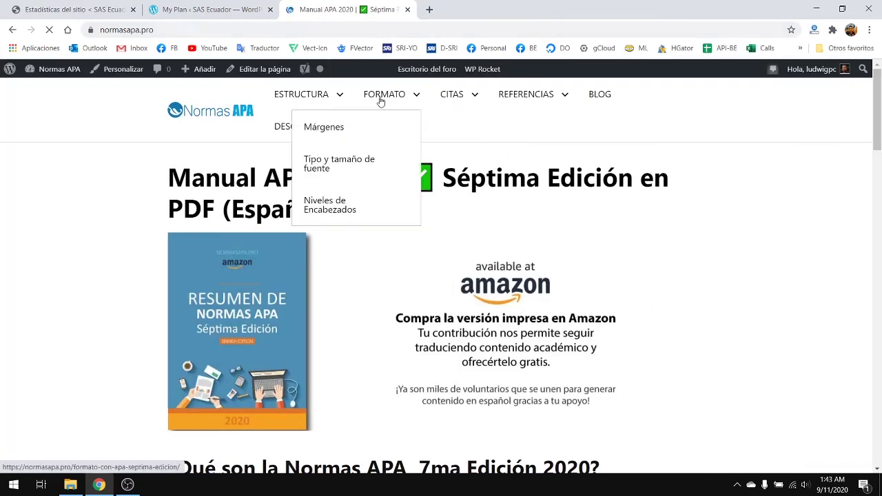
mouse_move(338, 109)
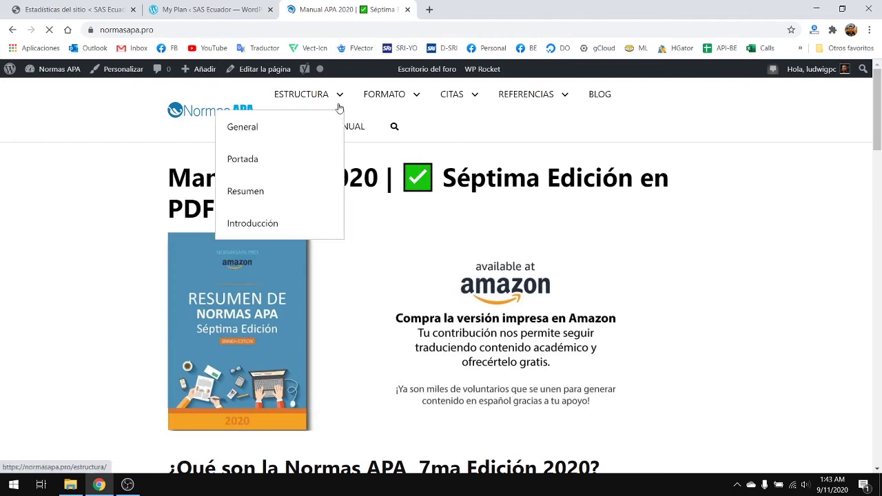
scroll(451, 206, down, 3)
scroll(496, 220, up, 3)
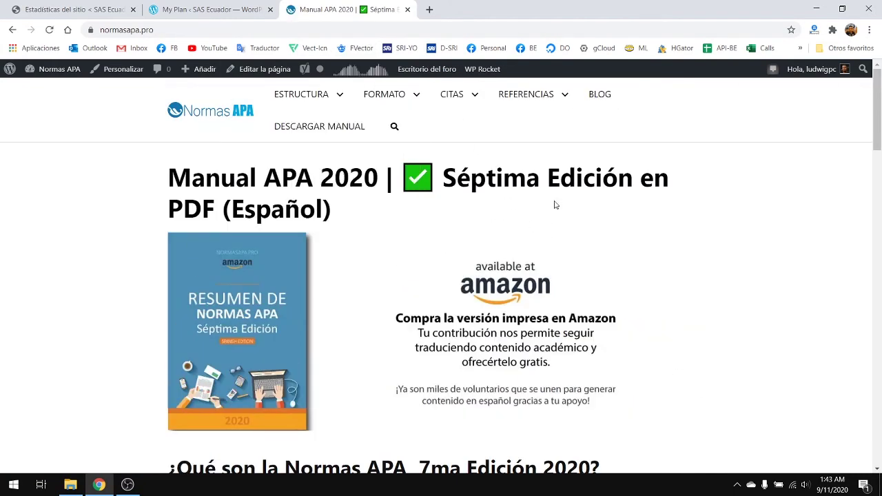
click(363, 72)
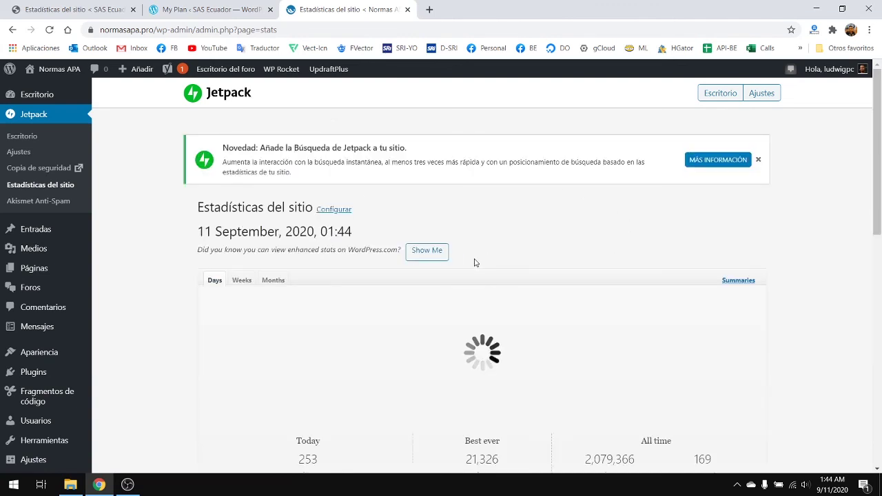
- Review the Normas APA site's Jetpack stats page from top to bottom
scroll(474, 260, down, 3)
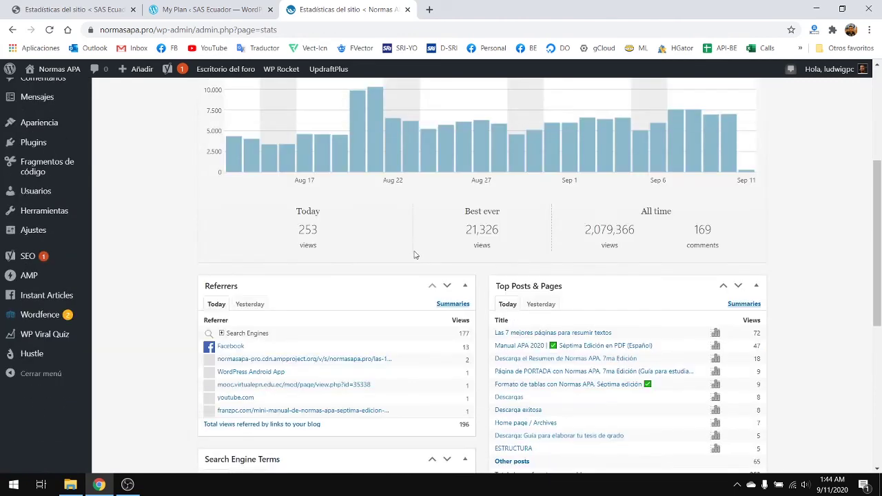
scroll(414, 255, up, 2)
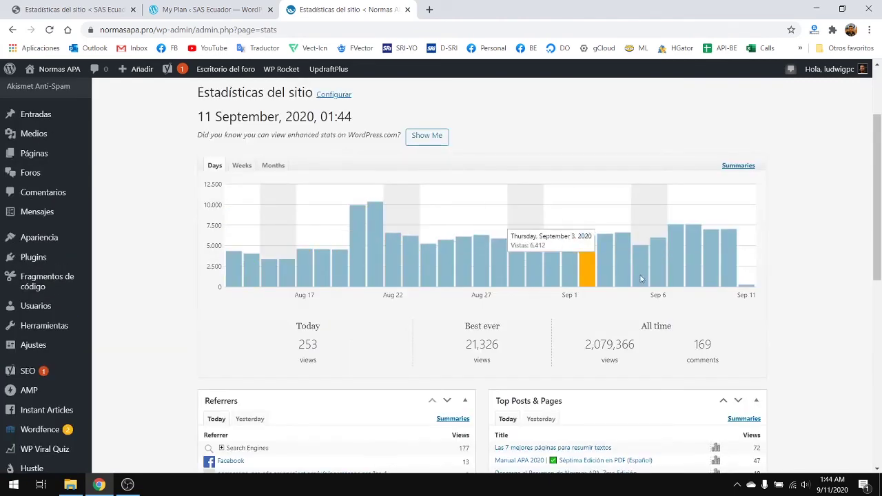
scroll(693, 265, down, 3)
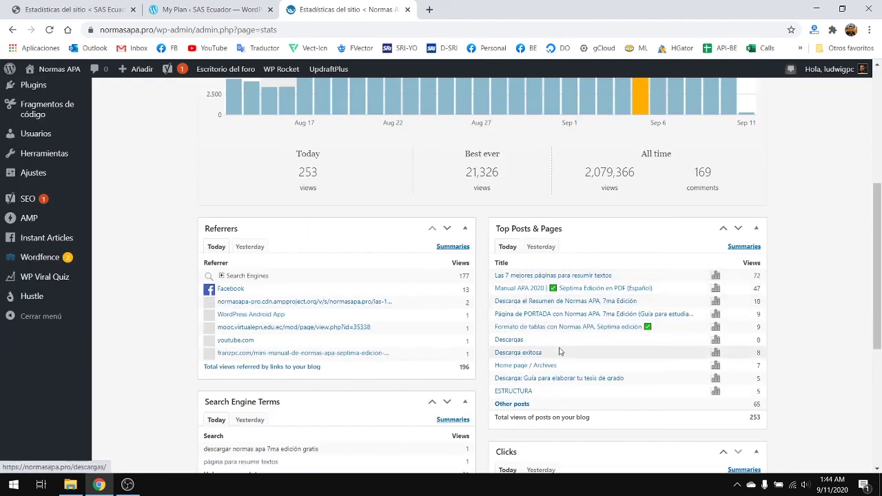
scroll(276, 290, down, 1)
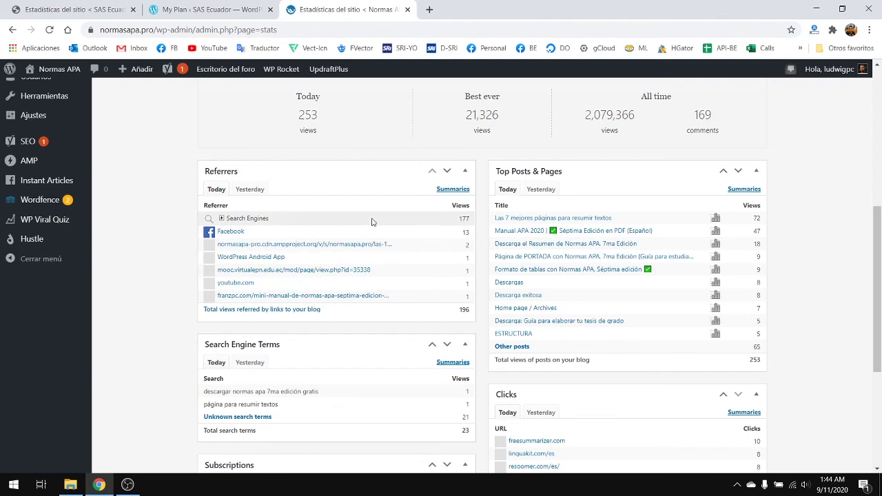
scroll(385, 283, down, 1)
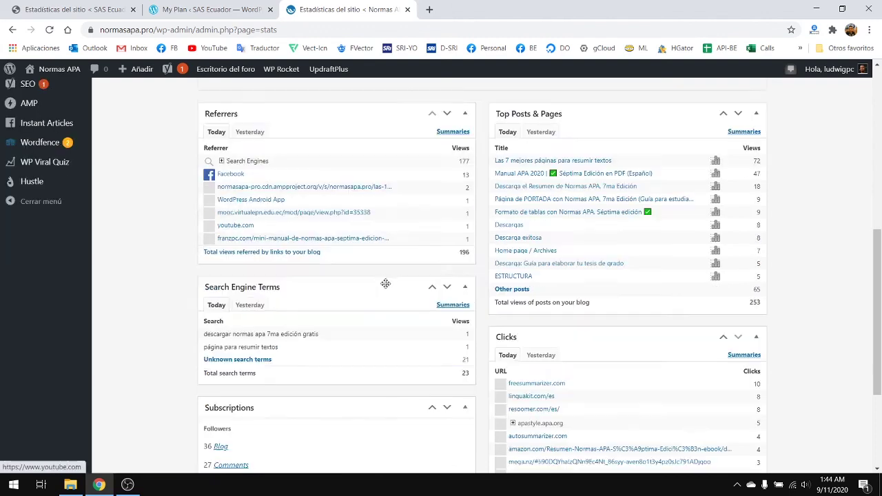
scroll(622, 295, down, 3)
scroll(378, 267, up, 2)
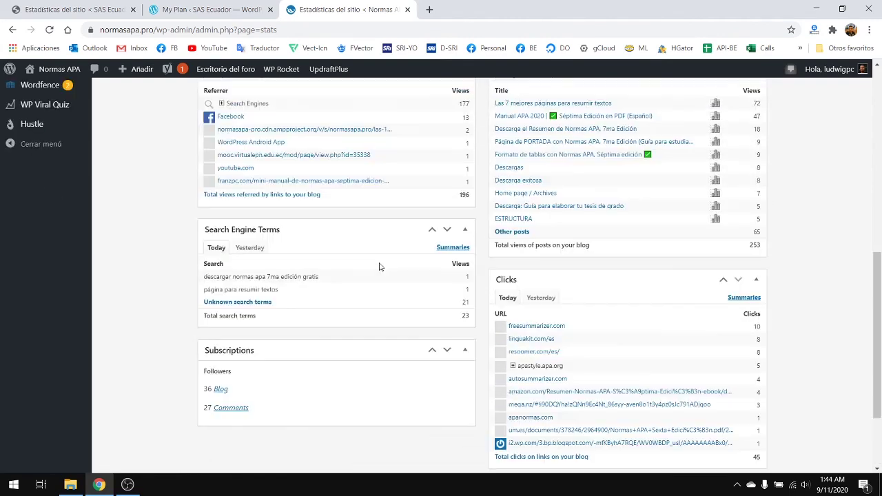
scroll(388, 251, up, 8)
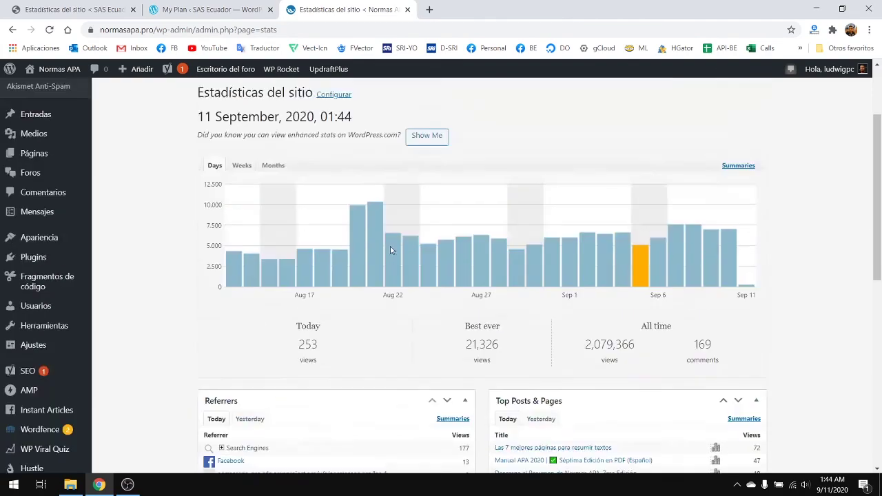
scroll(465, 263, down, 6)
scroll(624, 307, down, 2)
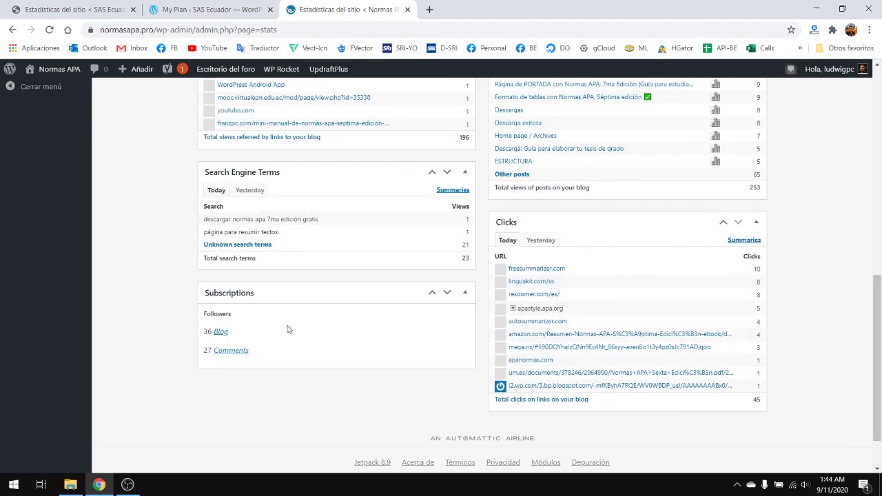
scroll(368, 281, up, 2)
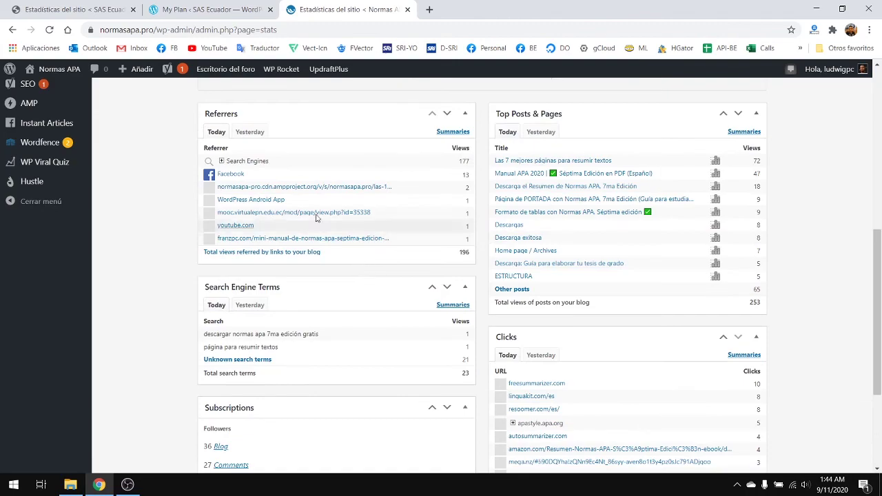
scroll(384, 335, down, 3)
scroll(406, 323, up, 5)
- Return to the SAS Ecuador tab's Jetpack stats, which show no data yet
scroll(408, 318, up, 4)
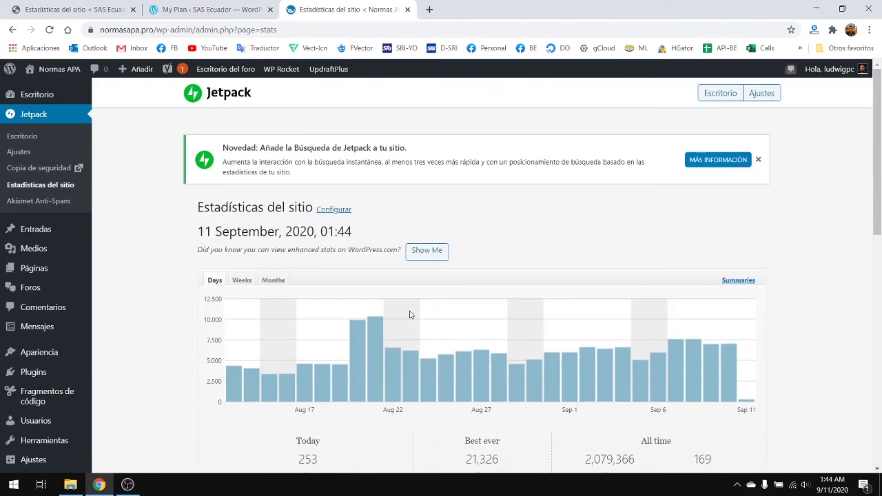
click(204, 9)
click(91, 7)
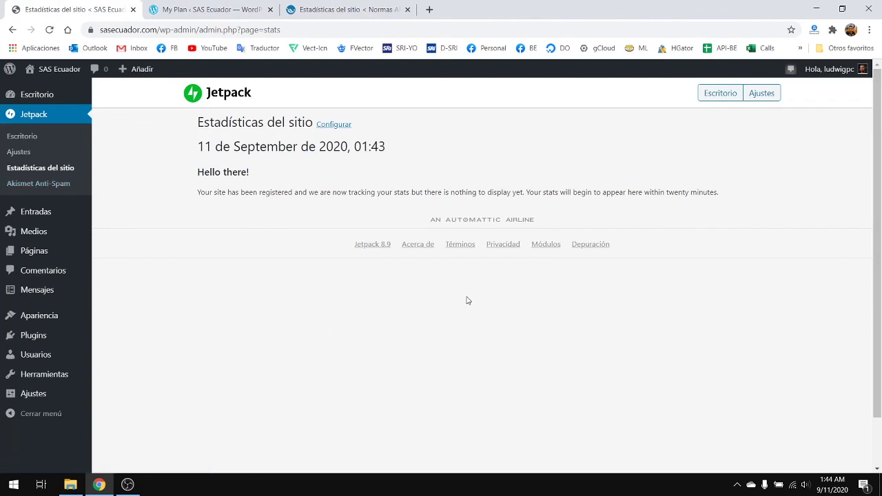
- Load the sasecuador.com public site in a new browser tab
click(426, 9)
text(sa)
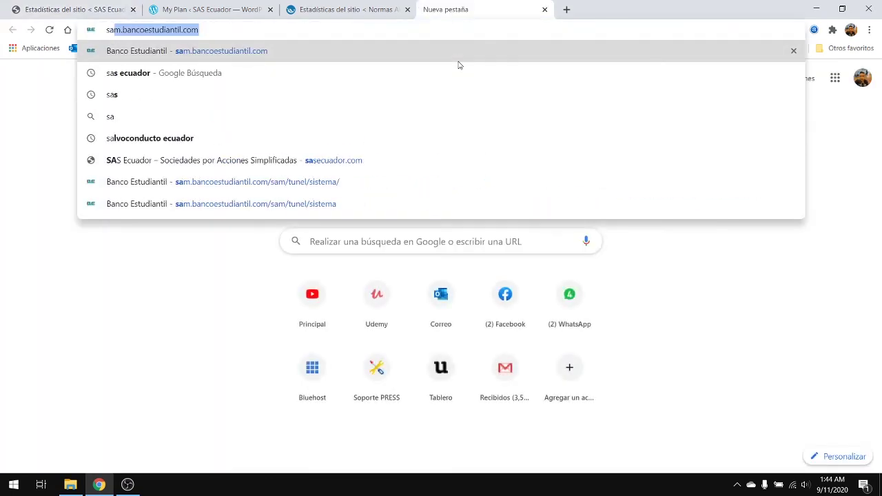
text(s)
key(Return)
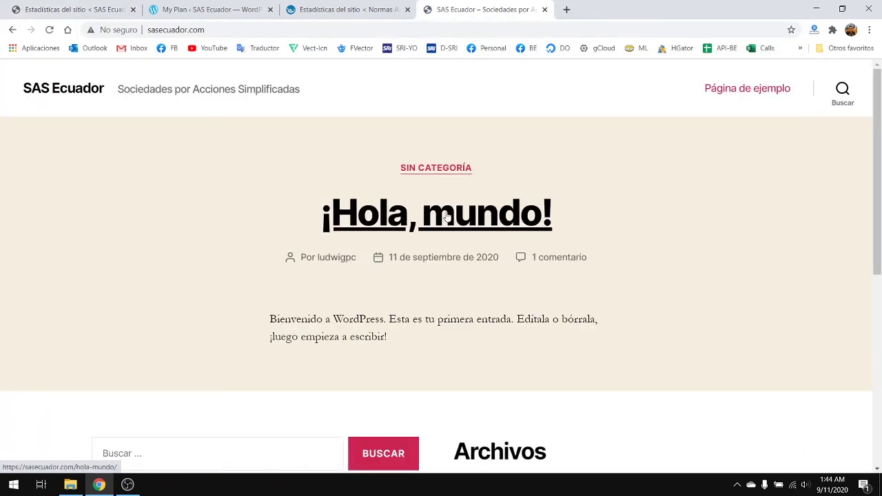
- Browse the SAS Ecuador homepage with its default '¡Hola, mundo!' post
scroll(447, 218, down, 5)
scroll(440, 213, up, 5)
scroll(447, 217, down, 5)
scroll(461, 228, up, 5)
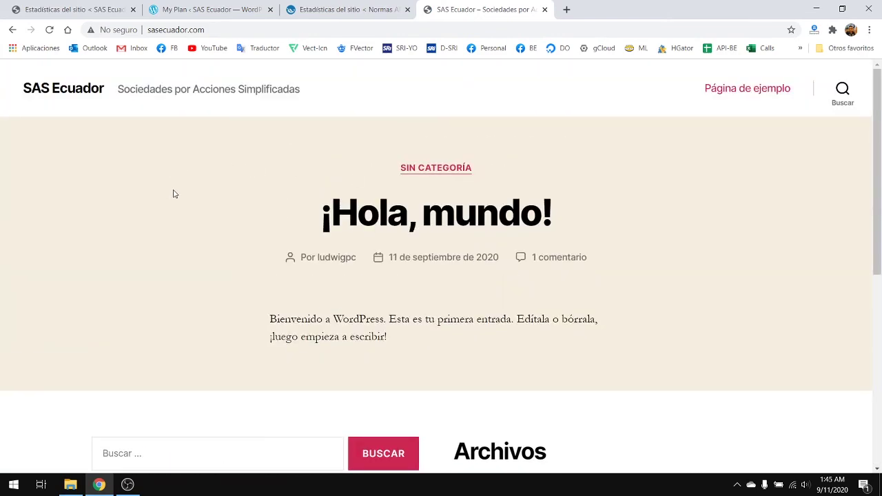
scroll(176, 196, down, 5)
scroll(181, 201, up, 5)
scroll(454, 279, down, 5)
scroll(593, 265, up, 5)
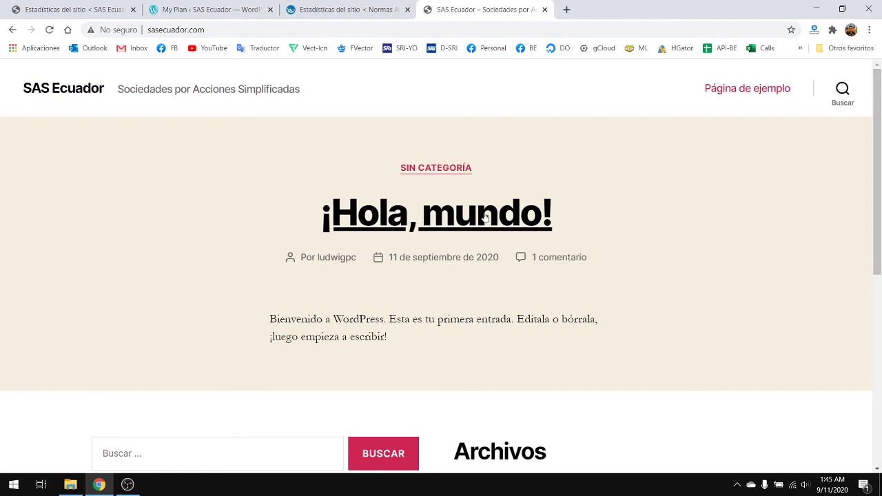
scroll(266, 222, down, 5)
scroll(262, 173, up, 5)
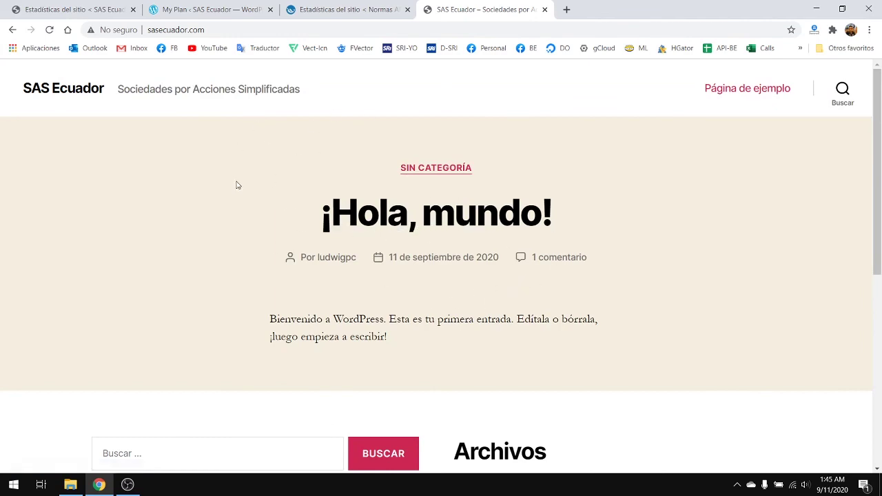
scroll(325, 226, down, 5)
scroll(295, 213, up, 4)
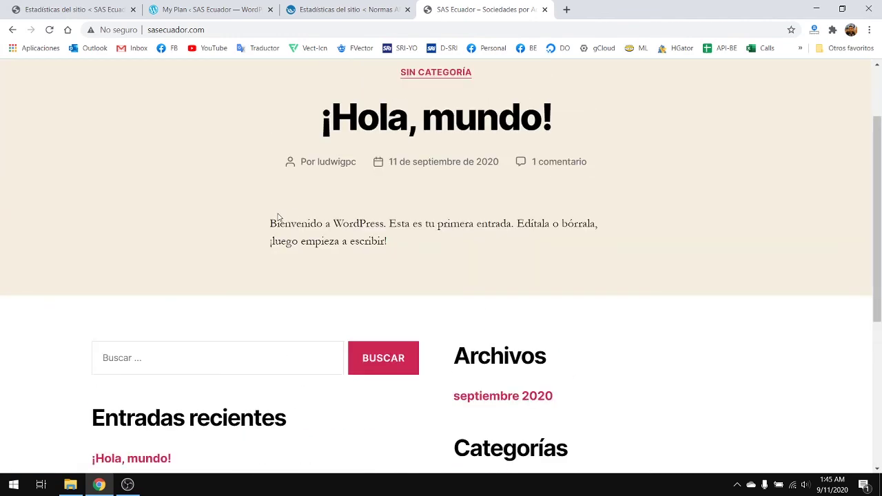